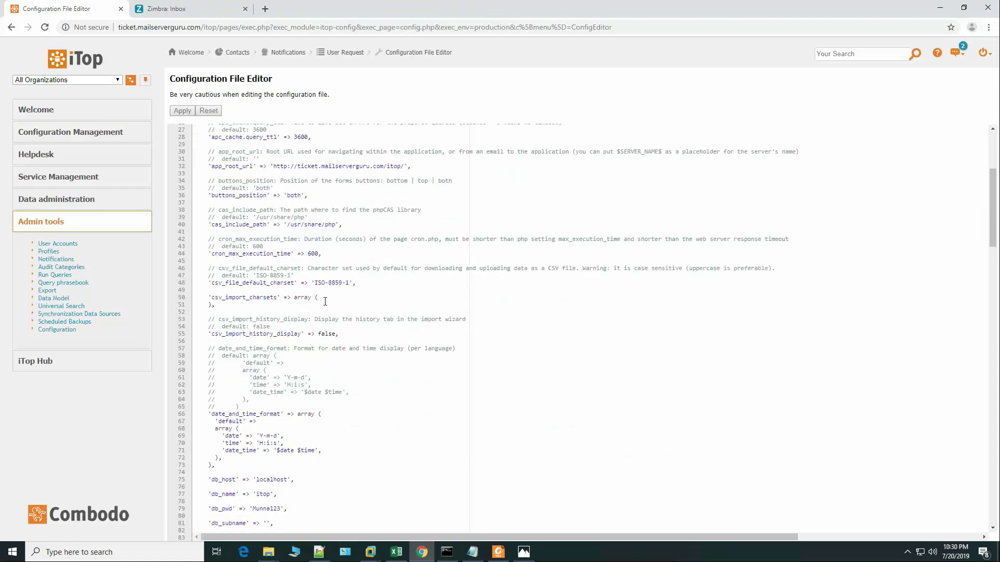
# Step: Comment out the PHPMail email_transport line with // and add an empty line below it
pyautogui.scroll(-5, 325, 302)
pyautogui.scroll(-2, 325, 301)
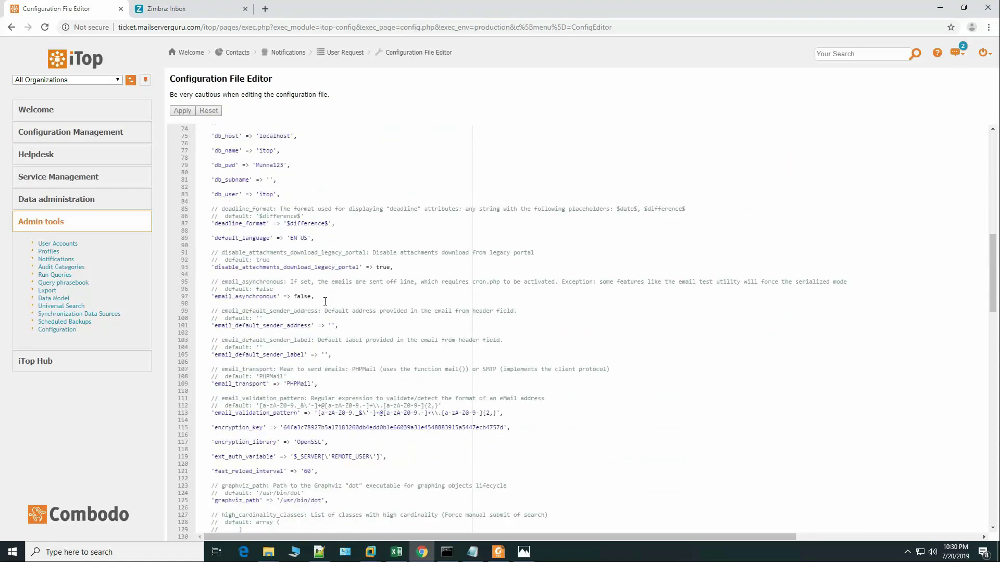
pyautogui.scroll(-3, 325, 302)
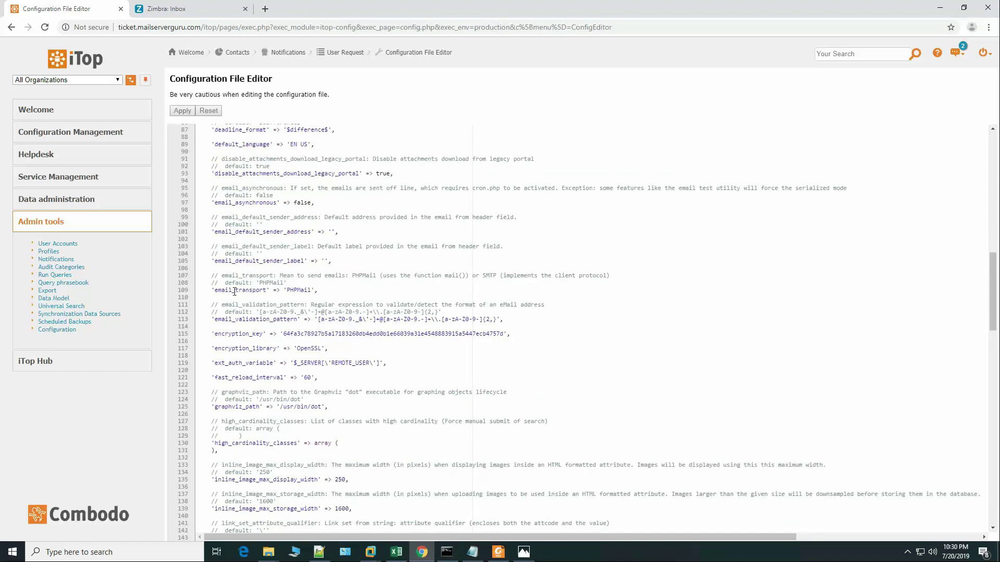
pyautogui.click(235, 290)
pyautogui.click(310, 291)
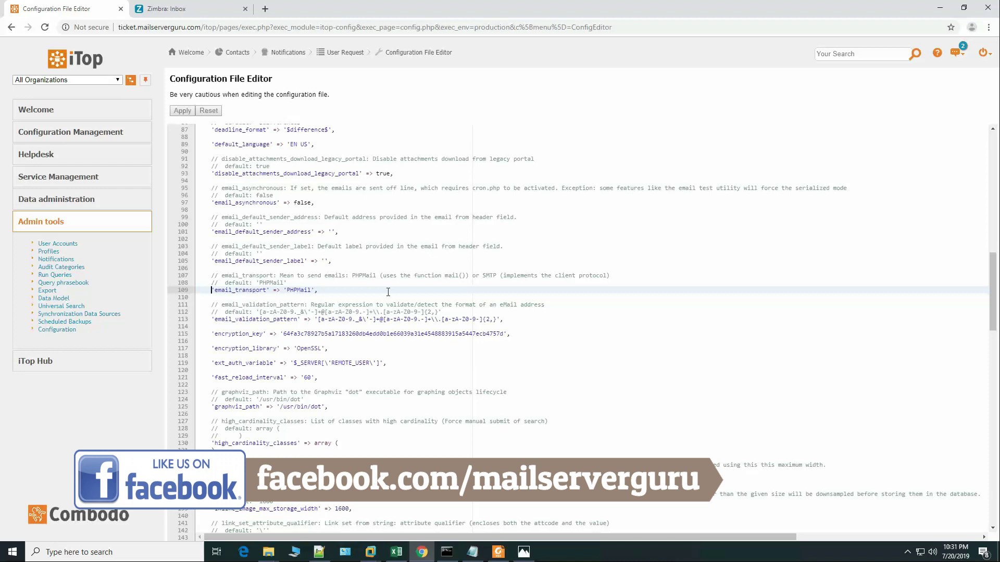
pyautogui.write('//')
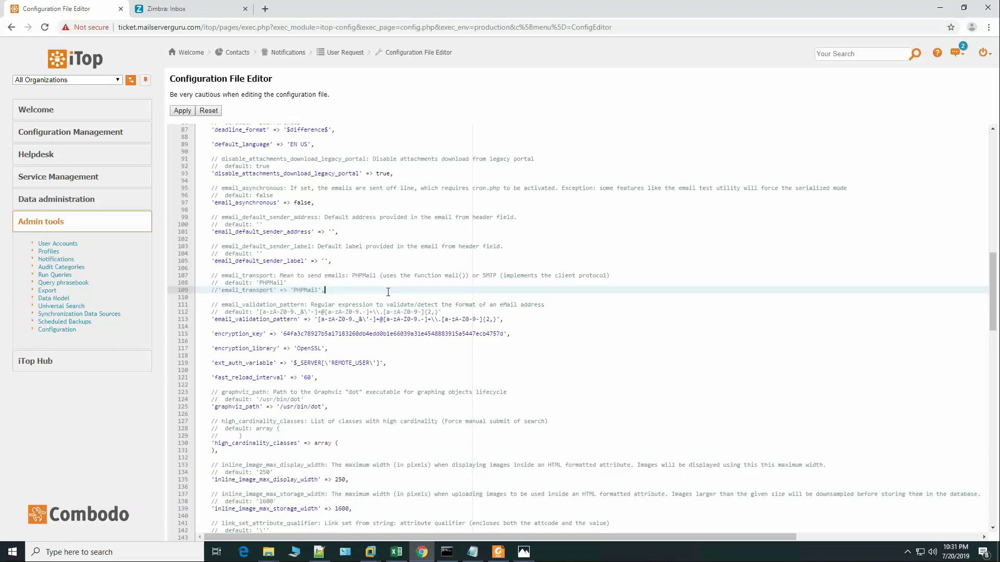
pyautogui.press('Return')
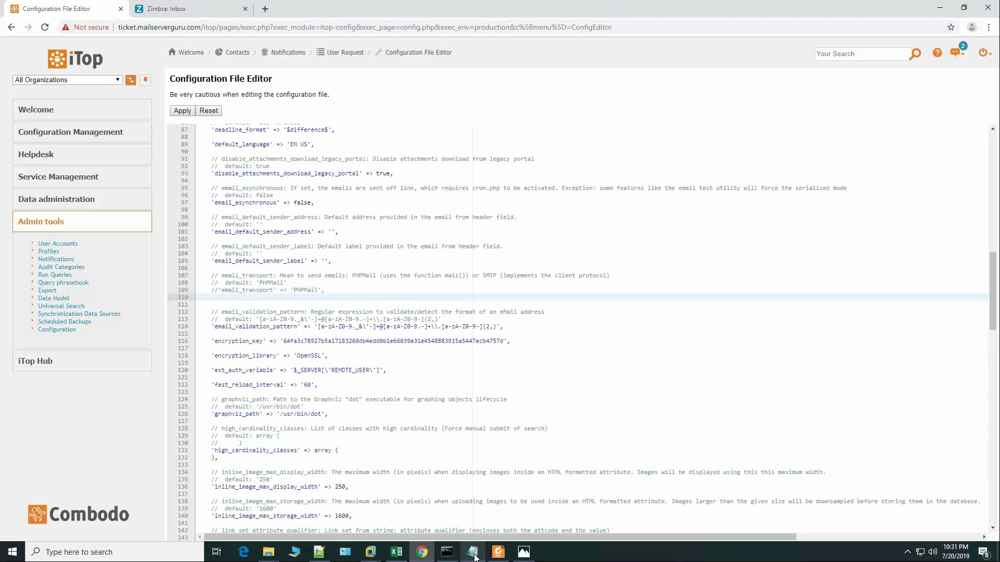
# Step: Paste the five SMTP settings (transport, host, password, port 25, username) from Notepad beneath it
pyautogui.click(472, 552)
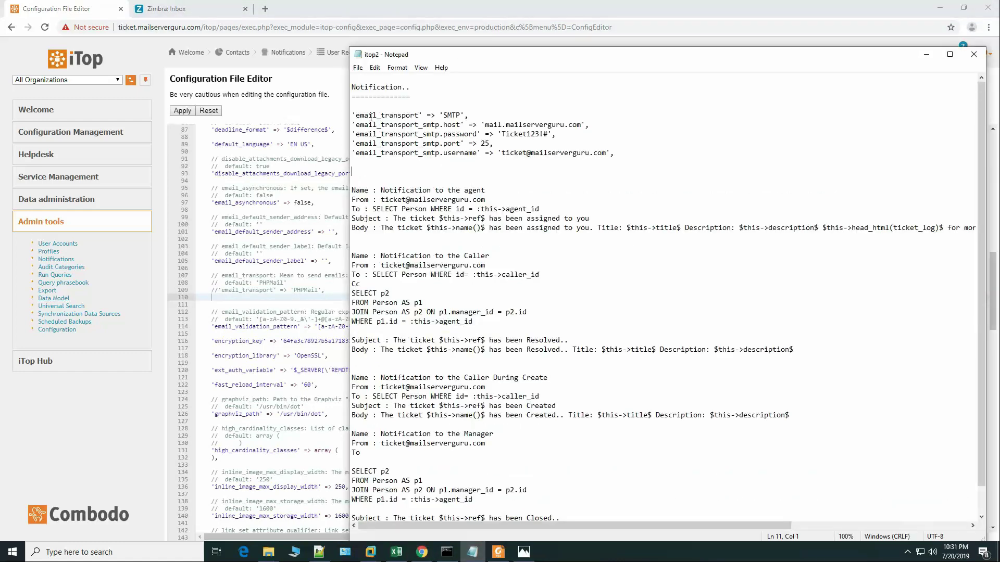
pyautogui.moveTo(352, 115); pyautogui.dragTo(638, 153)
pyautogui.rightClick(452, 128)
pyautogui.click(469, 161)
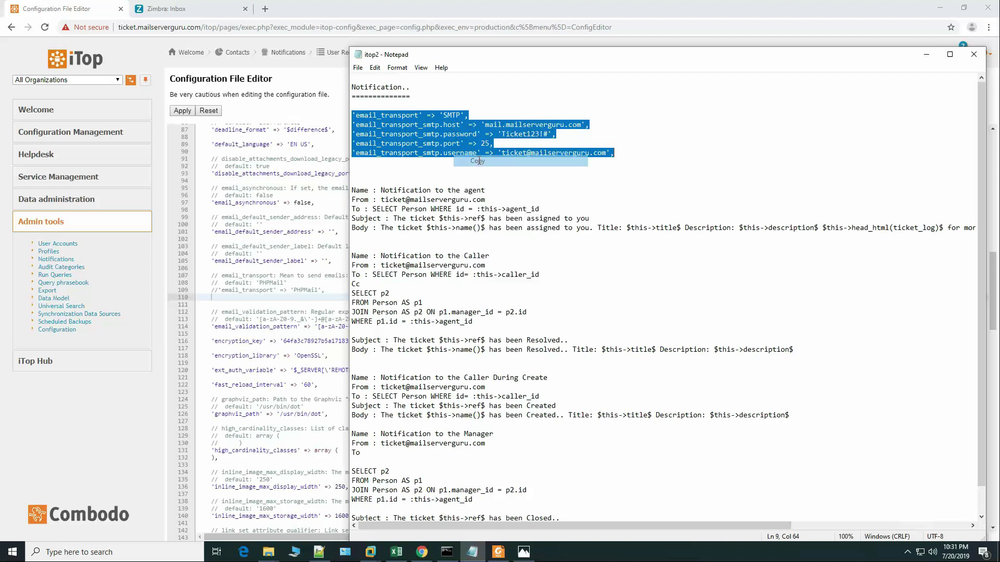
pyautogui.hotkey('alt', 'Tab')
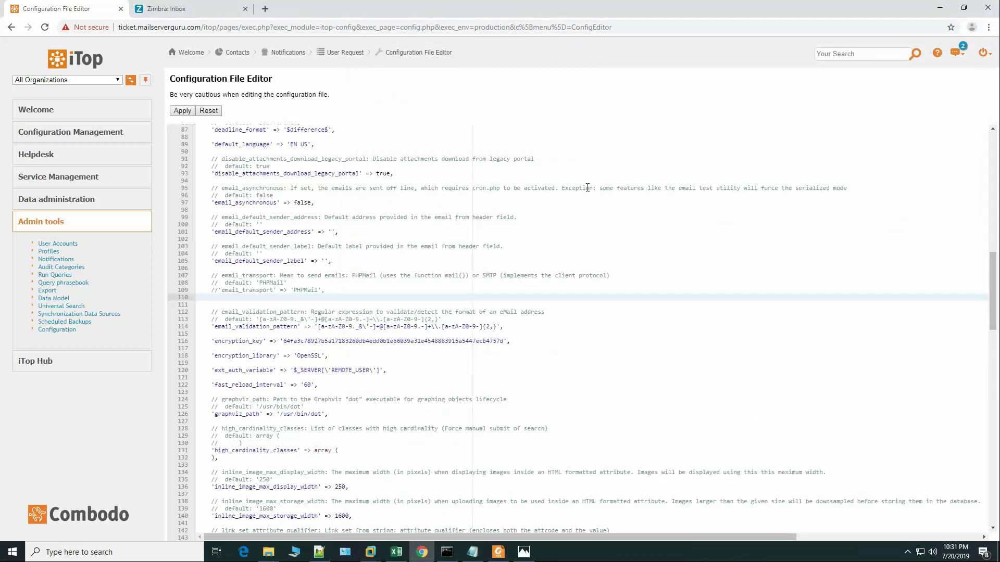
pyautogui.hotkey('ctrl', 'v')
pyautogui.hotkey('shift', 'Up')
pyautogui.hotkey('shift', 'Up')
pyautogui.hotkey('shift', 'Up')
pyautogui.press('Tab')
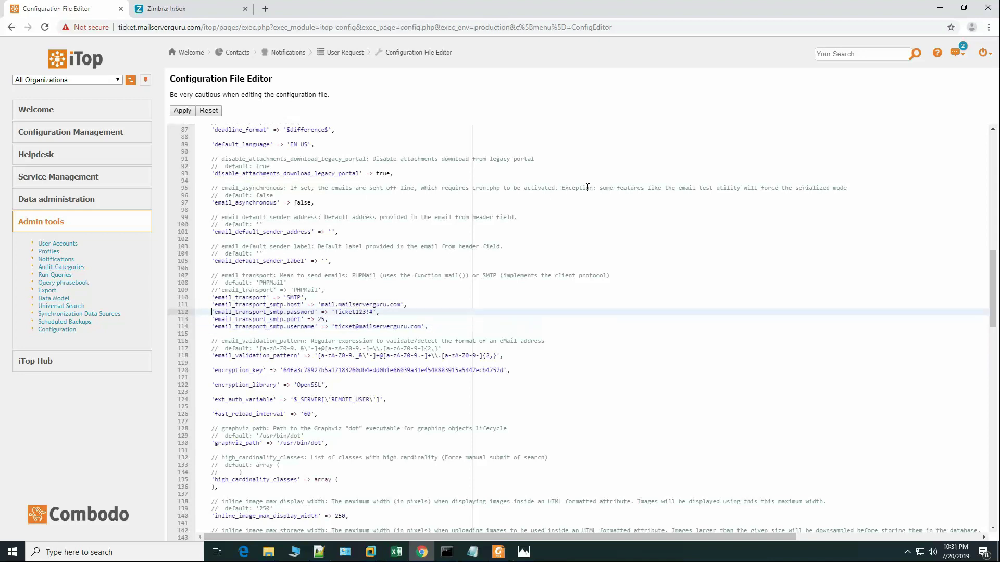
pyautogui.press('Up')
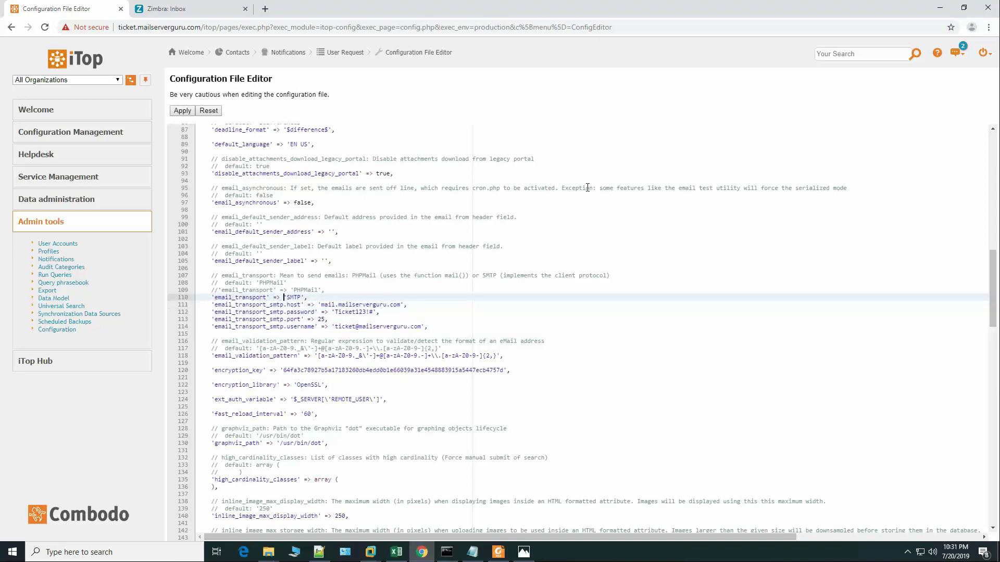
pyautogui.press('Right')
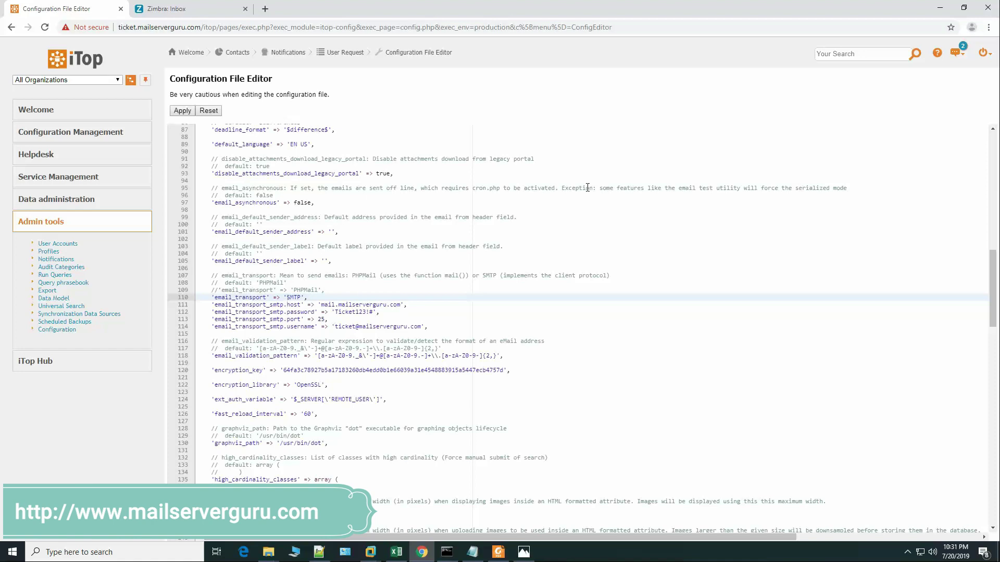
pyautogui.press('Down')
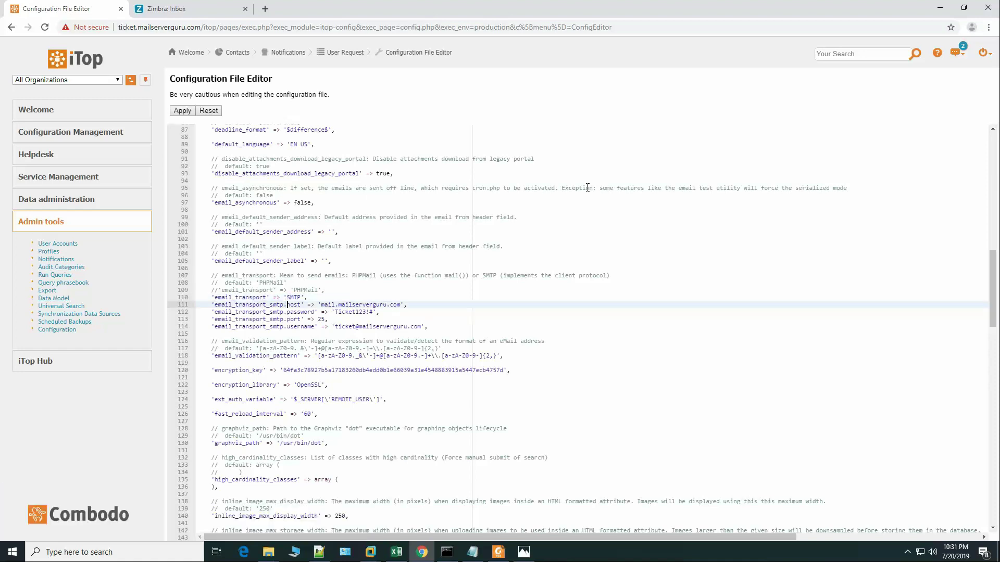
pyautogui.press('Right')
pyautogui.press('Right')
pyautogui.press('Right')
pyautogui.press('Right')
pyautogui.press('Right')
pyautogui.press('Left')
pyautogui.press('Left')
pyautogui.press('Down')
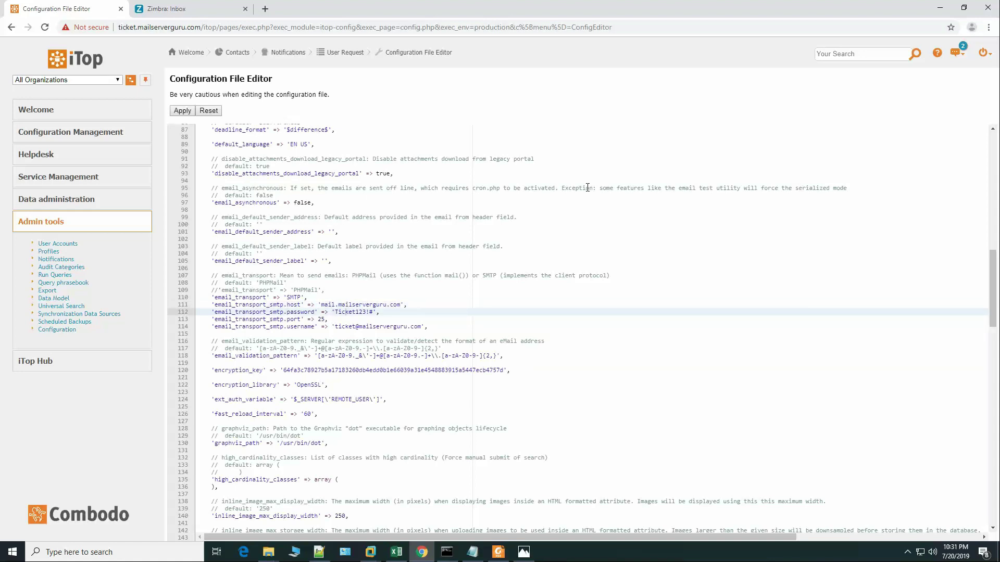
pyautogui.press('Down')
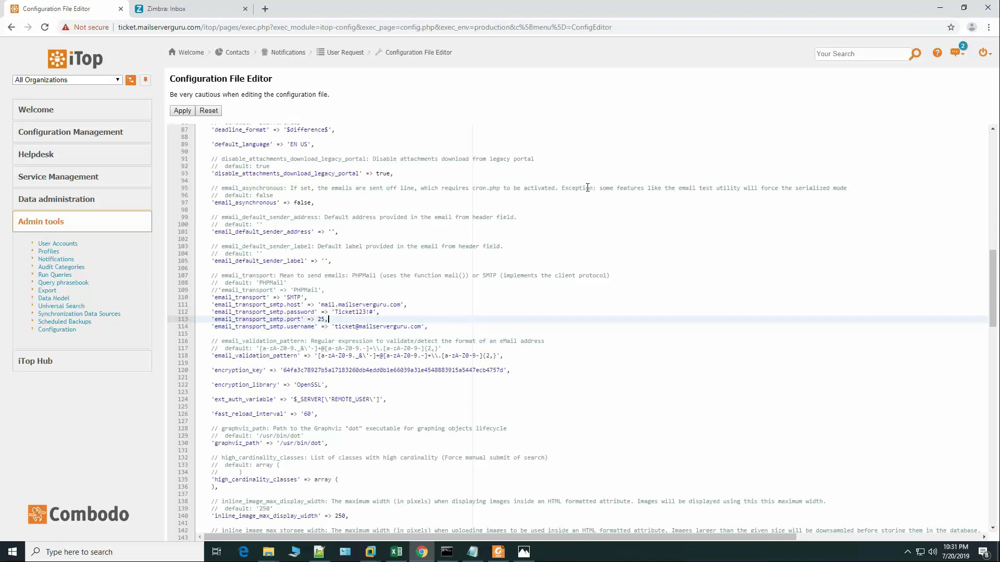
pyautogui.press('Down')
pyautogui.press('Left')
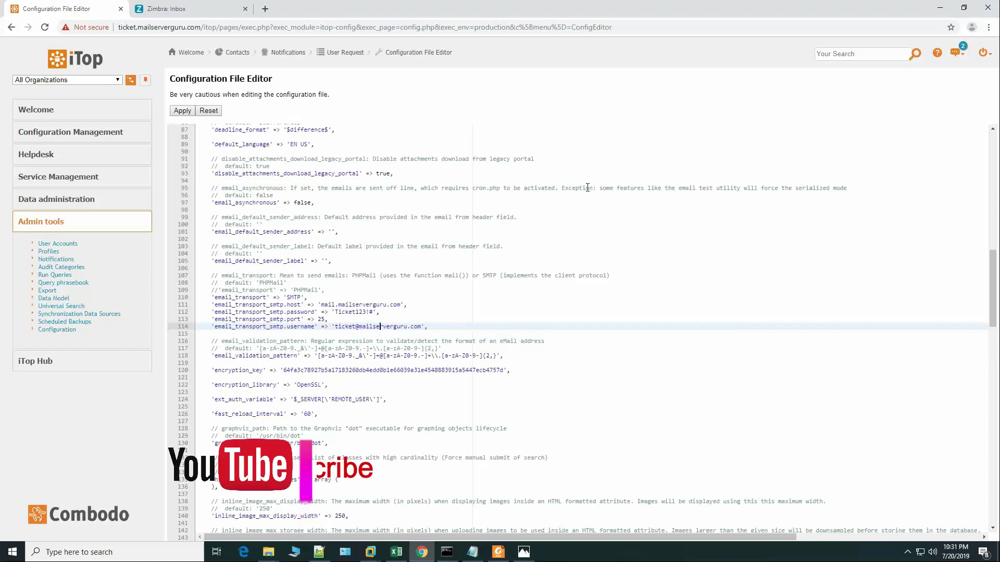
pyautogui.press('Up')
pyautogui.press('Down')
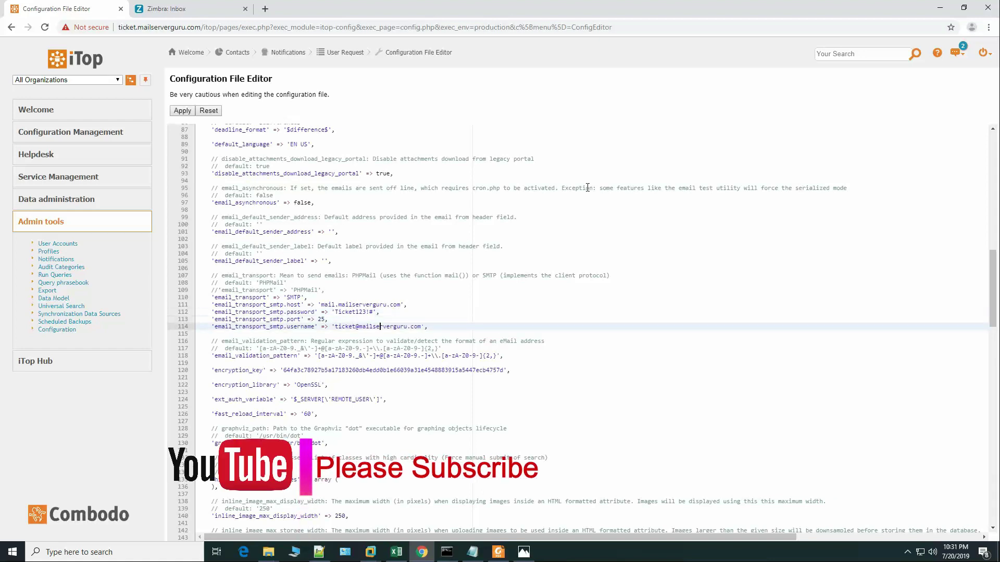
pyautogui.press('Up')
pyautogui.press('Up')
pyautogui.press('Up')
pyautogui.press('Down')
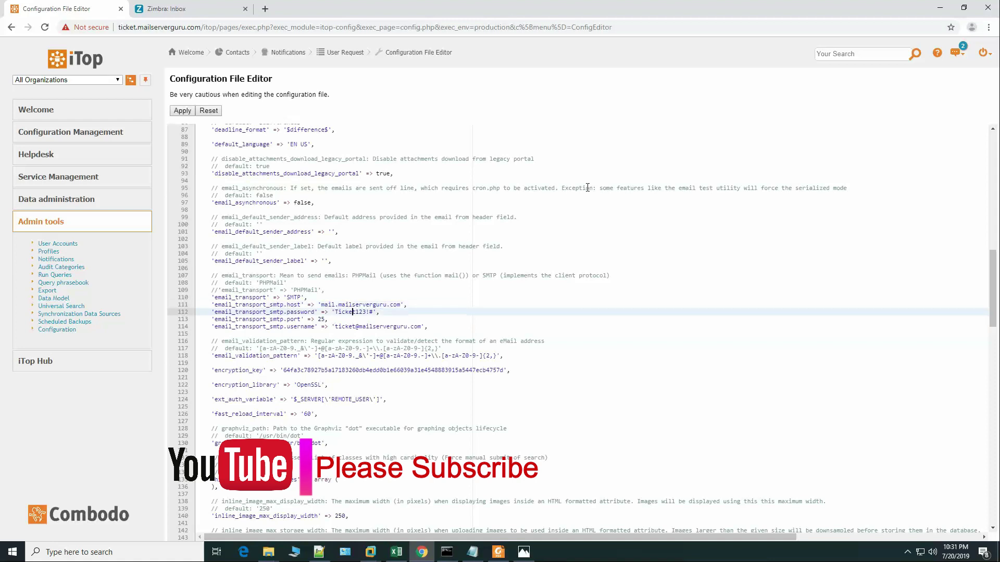
pyautogui.press('Down')
pyautogui.press('Down')
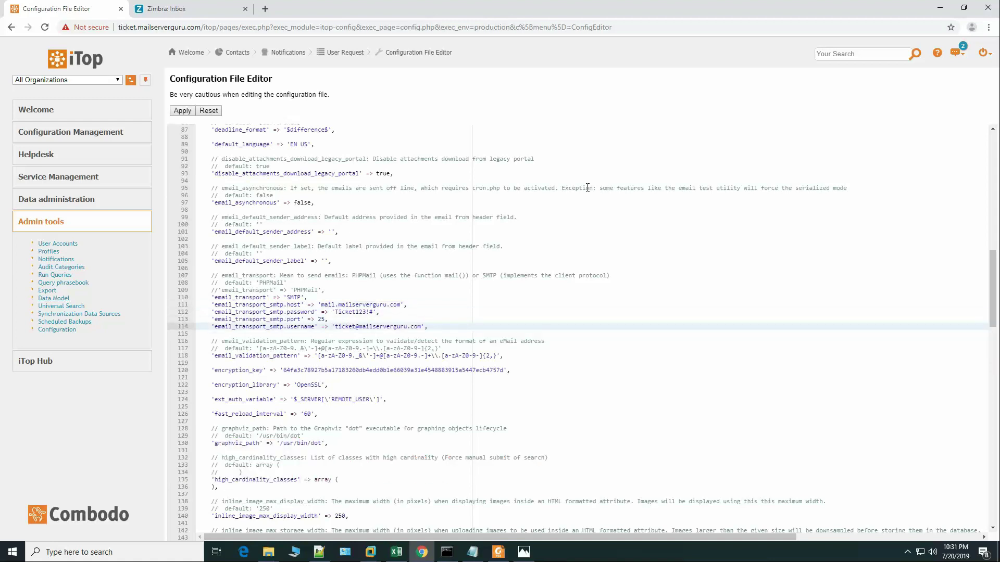
pyautogui.press('Up')
pyautogui.press('Up')
pyautogui.press('Up')
pyautogui.press('Up')
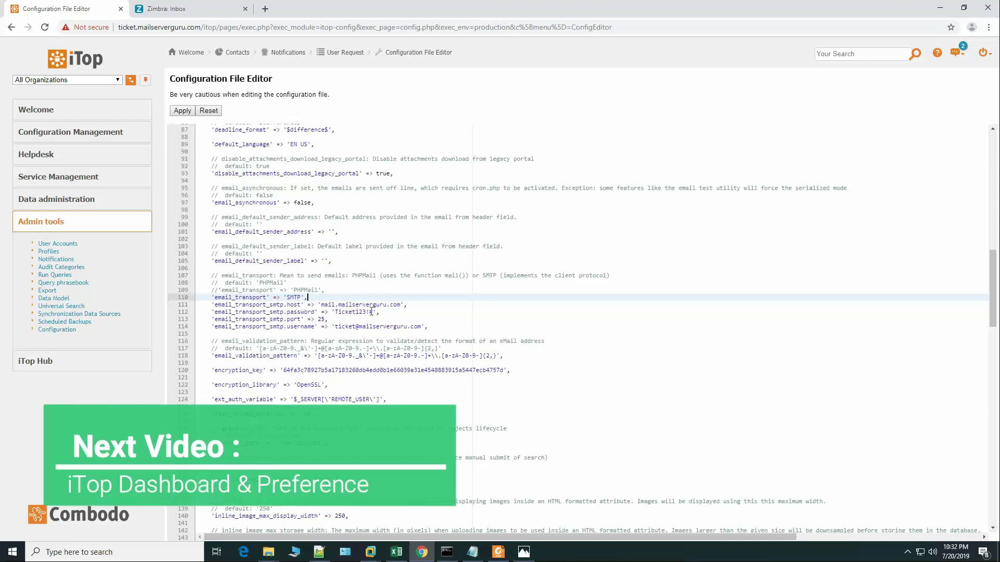
# Step: Apply the configuration file changes and go to the Notifications admin page
pyautogui.click(184, 111)
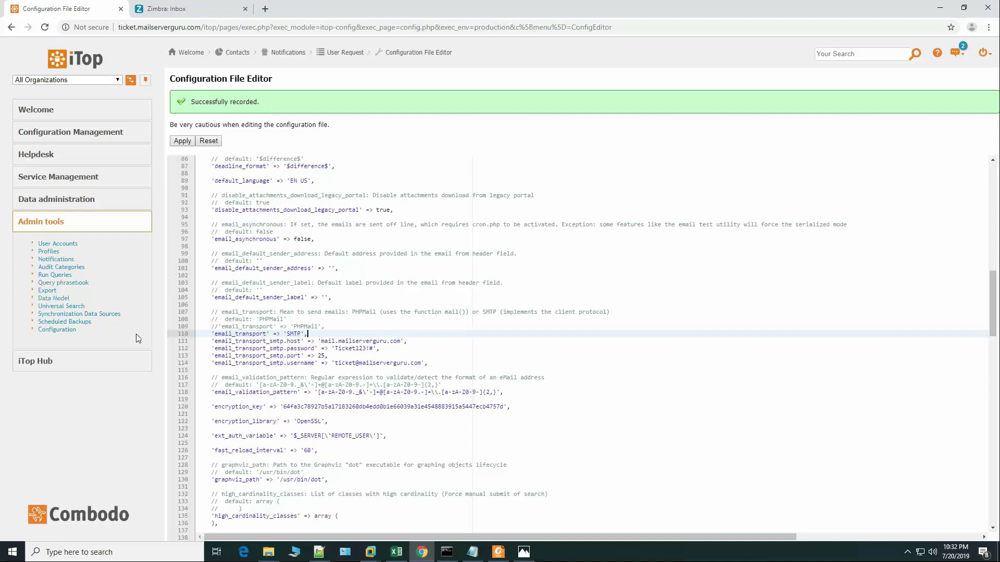
pyautogui.click(56, 259)
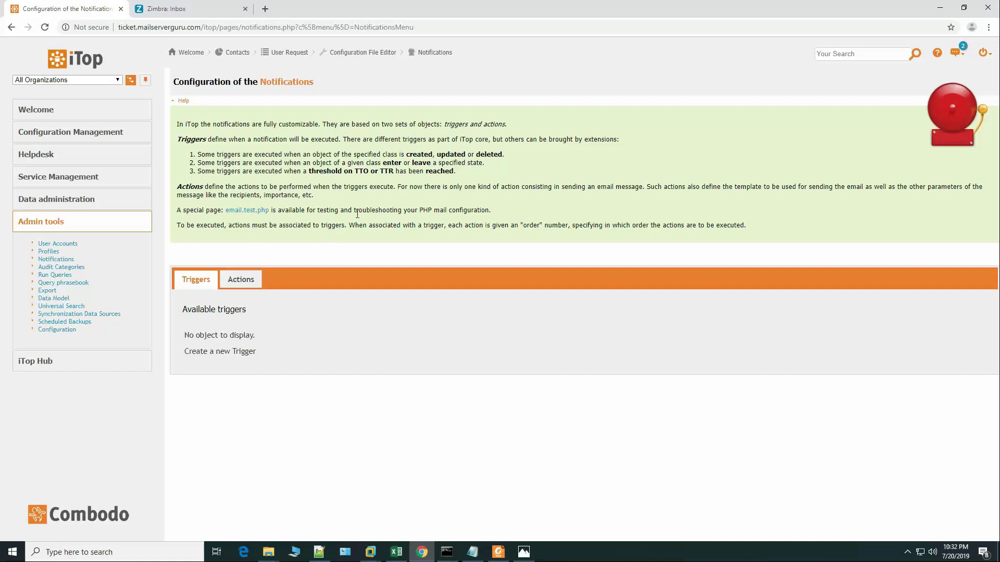
# Step: Send a test email from the ticket mailbox to the user's address with email.test.php
pyautogui.click(250, 210)
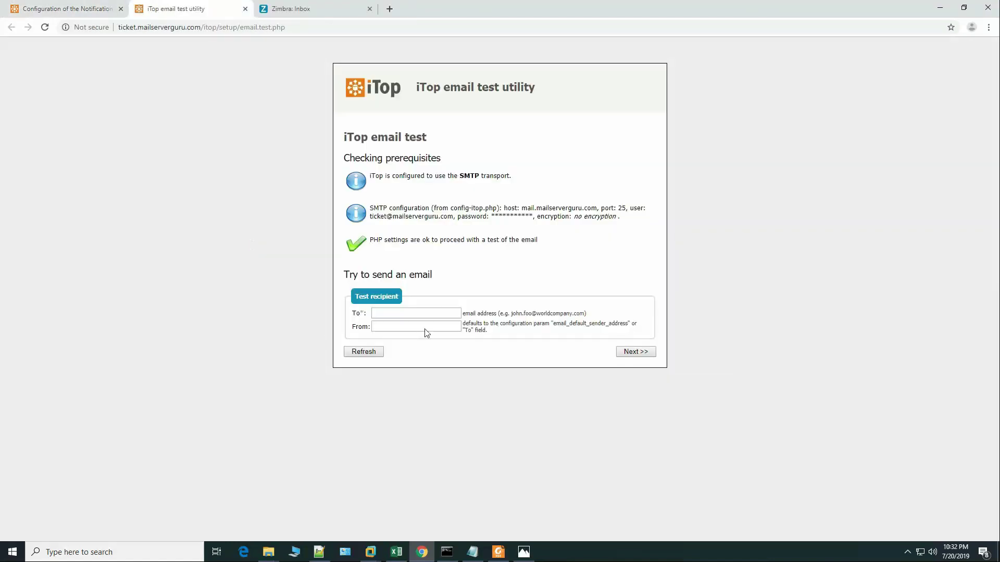
pyautogui.click(398, 314)
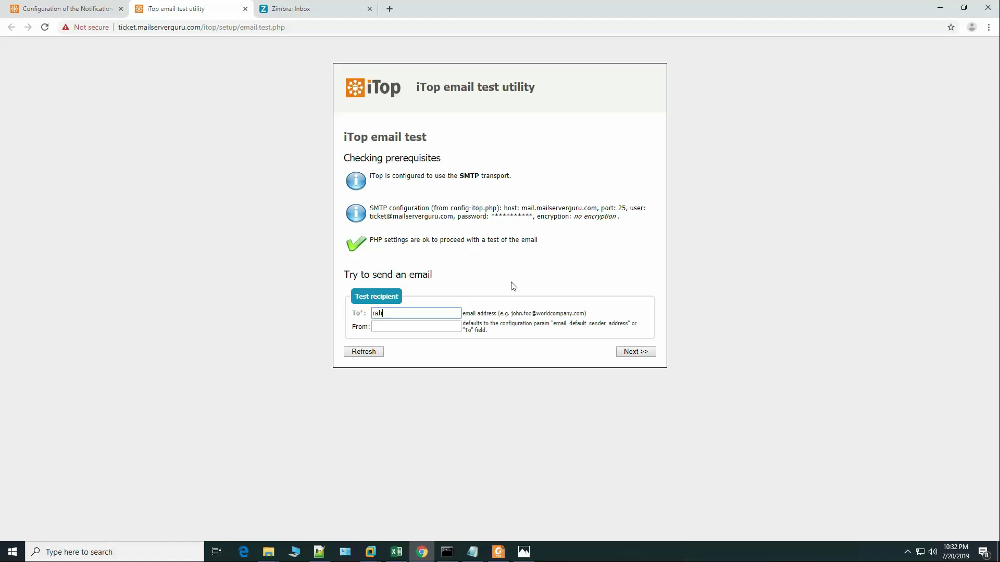
pyautogui.press('Tab')
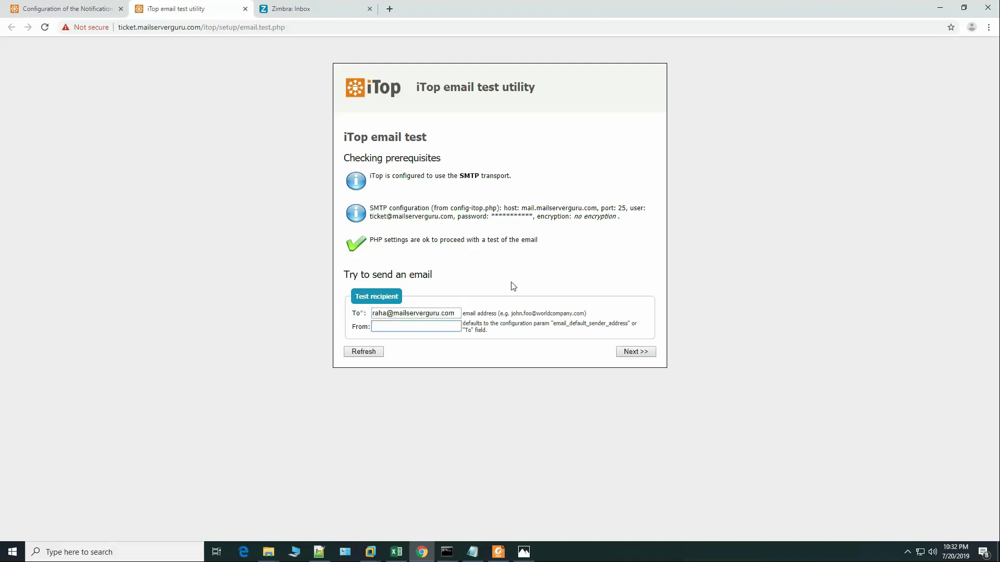
pyautogui.click(635, 352)
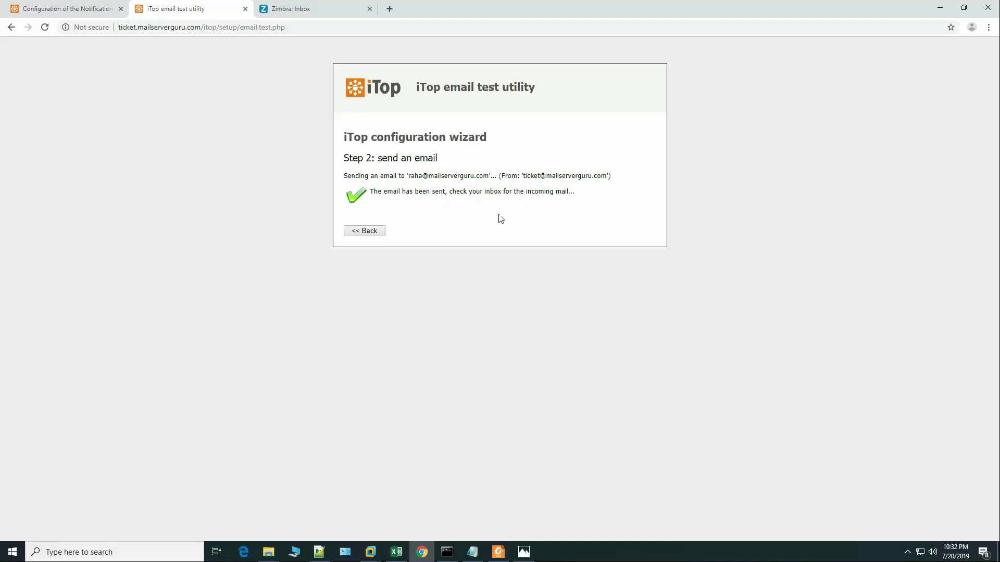
pyautogui.click(324, 8)
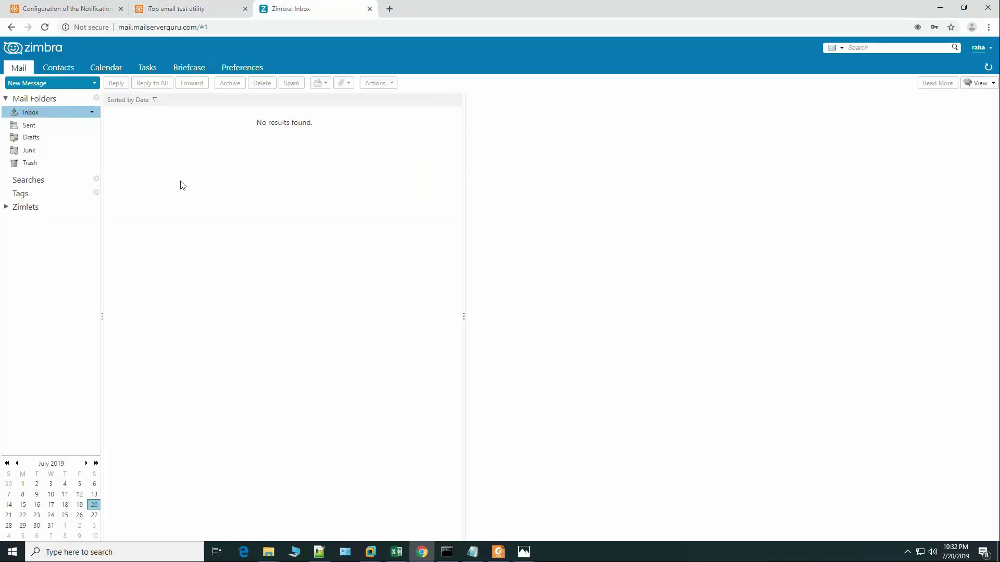
# Step: Refresh the Zimbra inbox and open the 'Test iTop' message from ticket
pyautogui.click(33, 113)
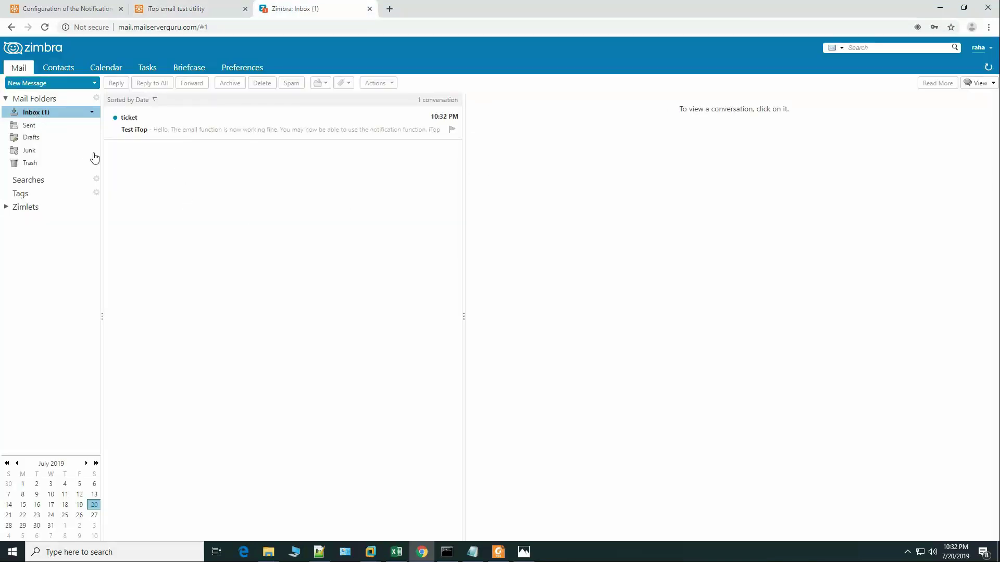
pyautogui.click(141, 131)
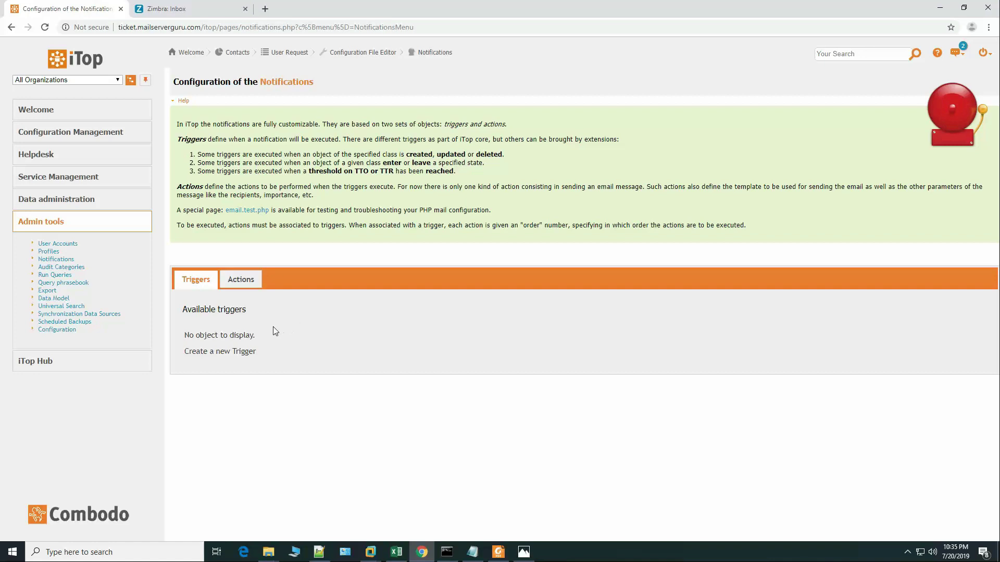
# Step: Create a new trigger of type 'Trigger (on object creation)' and load its form
pyautogui.click(219, 352)
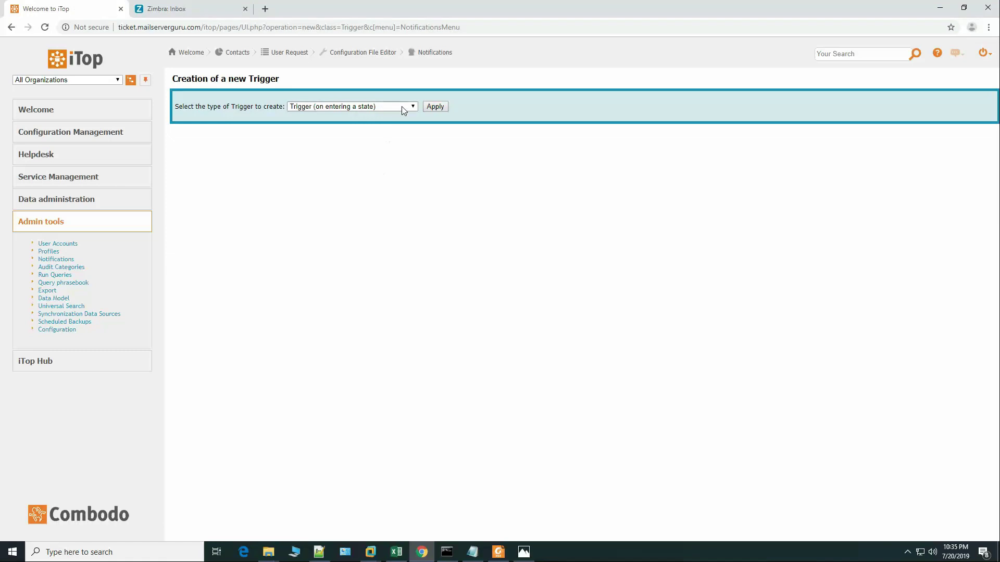
pyautogui.click(402, 106)
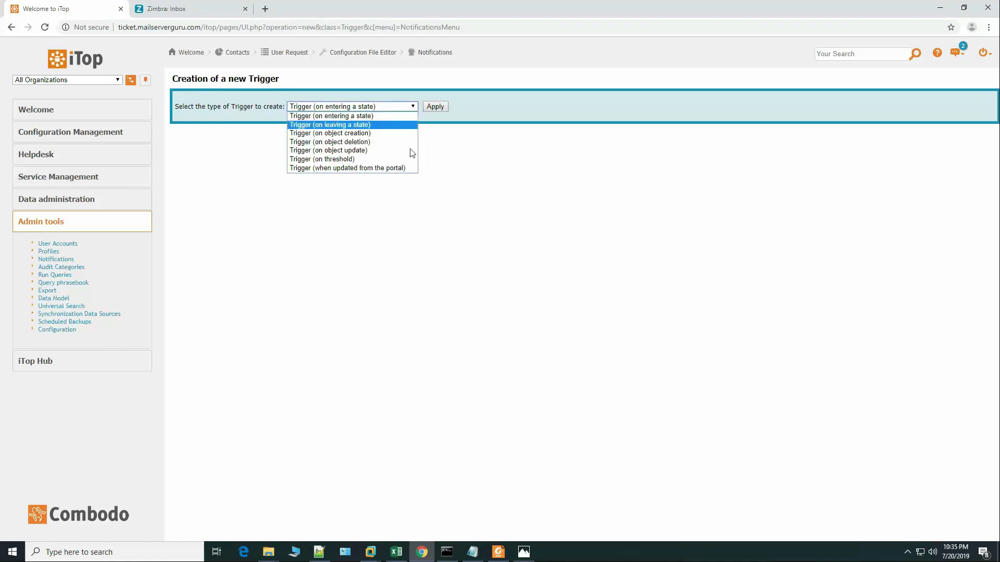
pyautogui.click(388, 134)
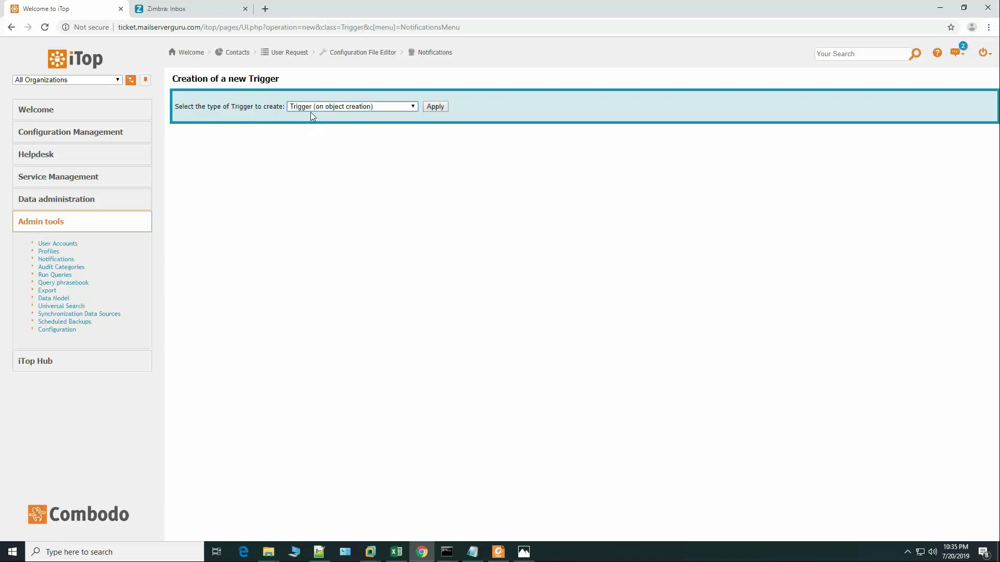
pyautogui.click(436, 106)
pyautogui.click(323, 149)
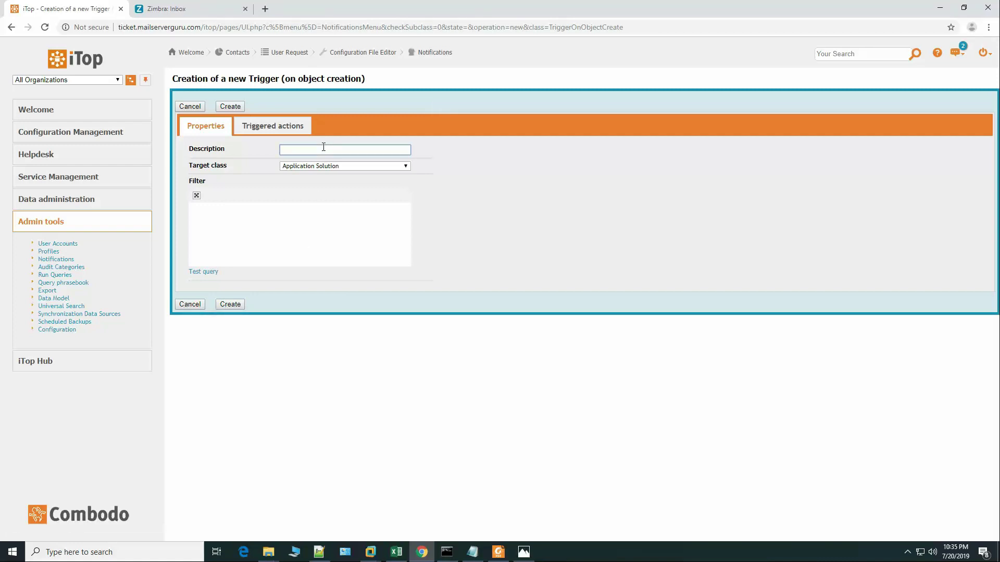
# Step: Describe the trigger as 'Trigger when a Request is Created' with target class User Request
pyautogui.write('Trigger when a Request is Created')
pyautogui.click(410, 167)
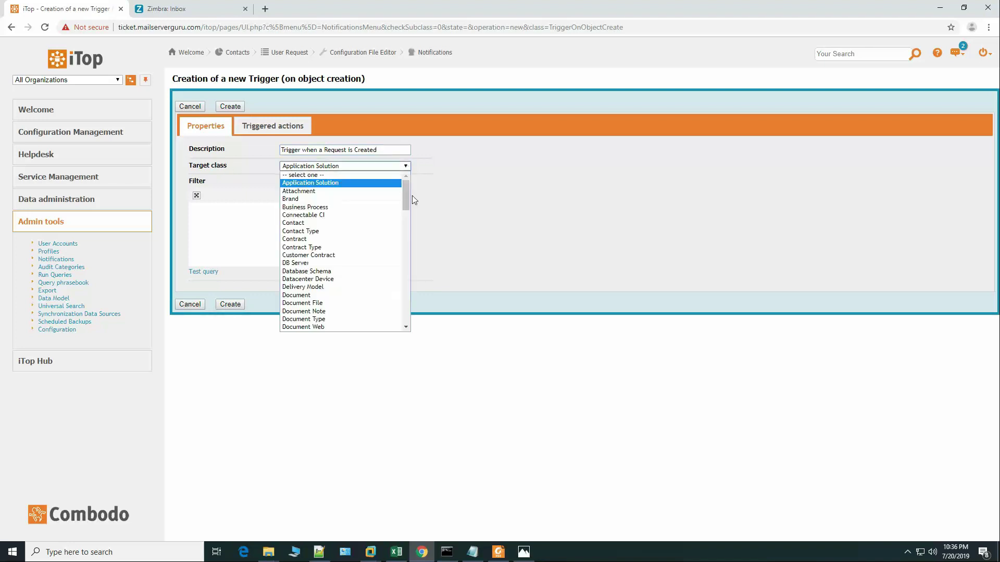
pyautogui.moveTo(406, 203); pyautogui.dragTo(408, 329)
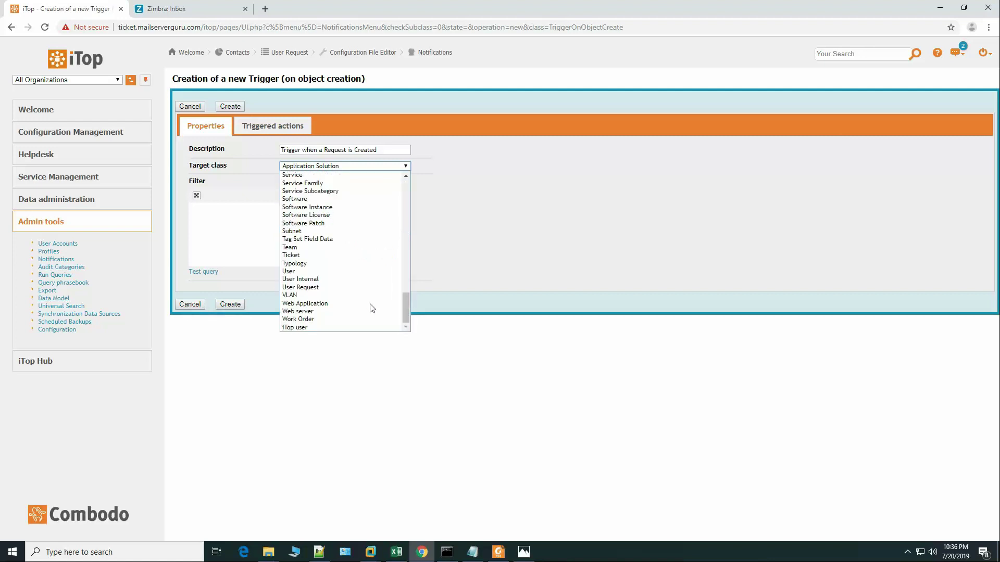
pyautogui.click(308, 289)
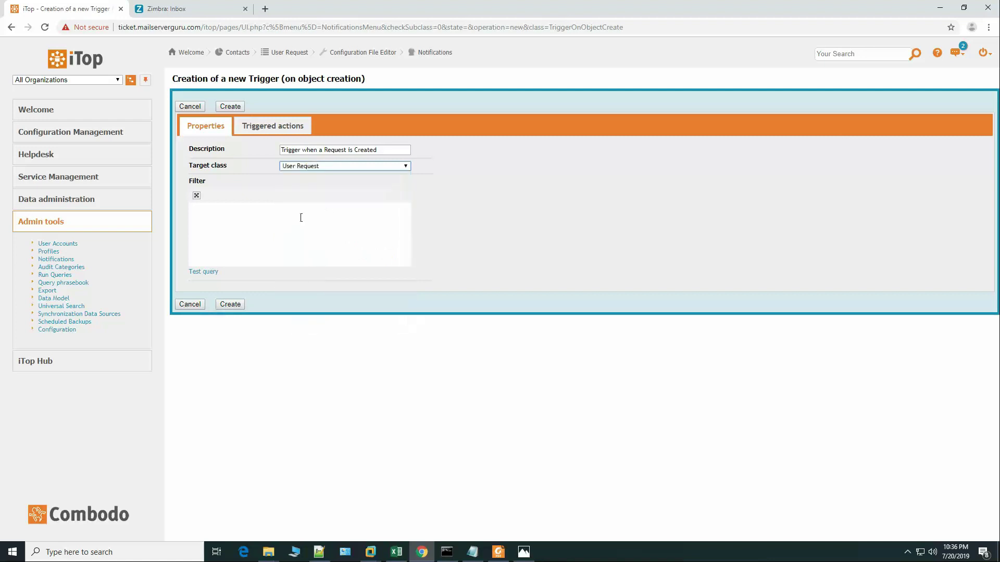
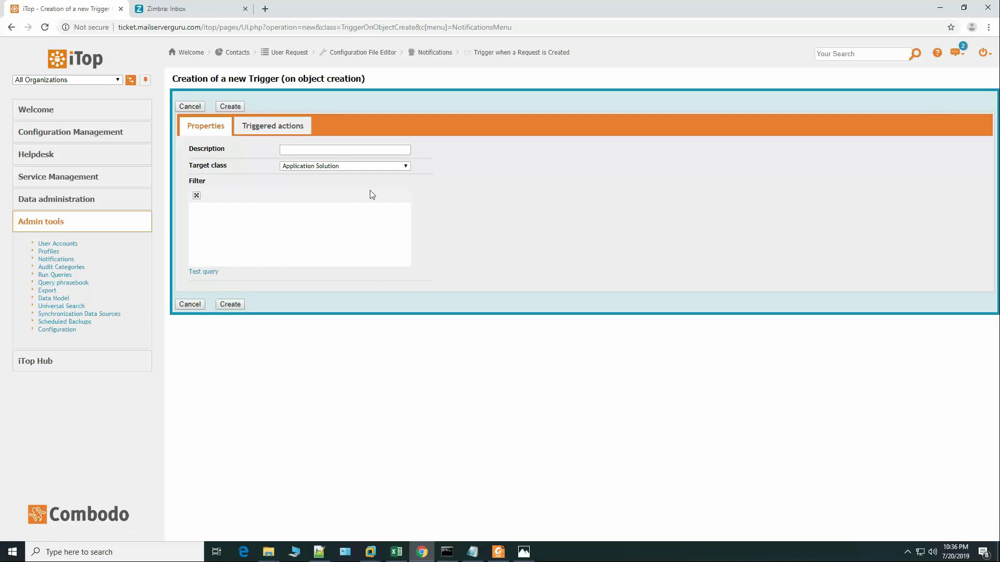
# Step: Discard the object-creation trigger form without saving it
pyautogui.click(342, 150)
pyautogui.click(349, 172)
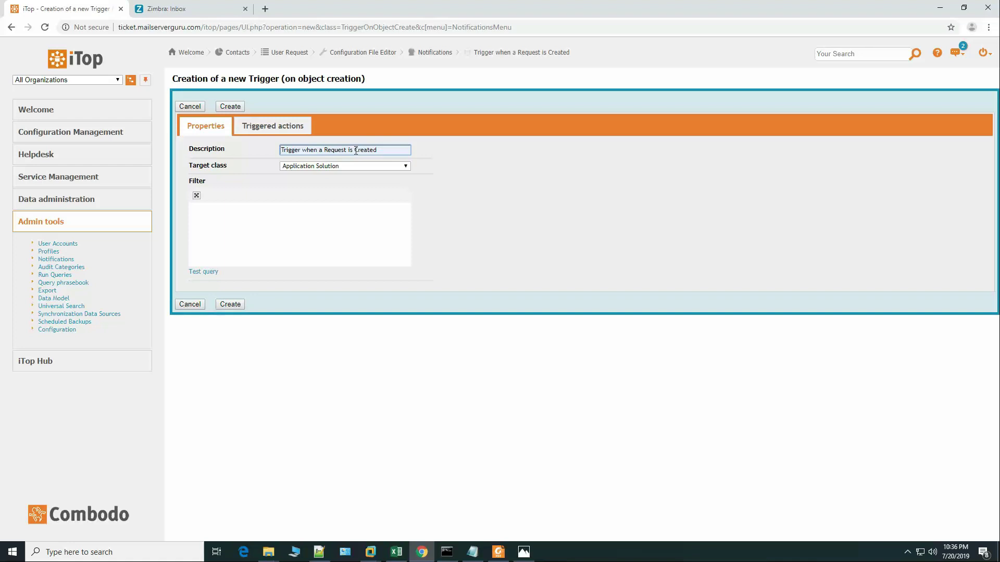
pyautogui.click(187, 303)
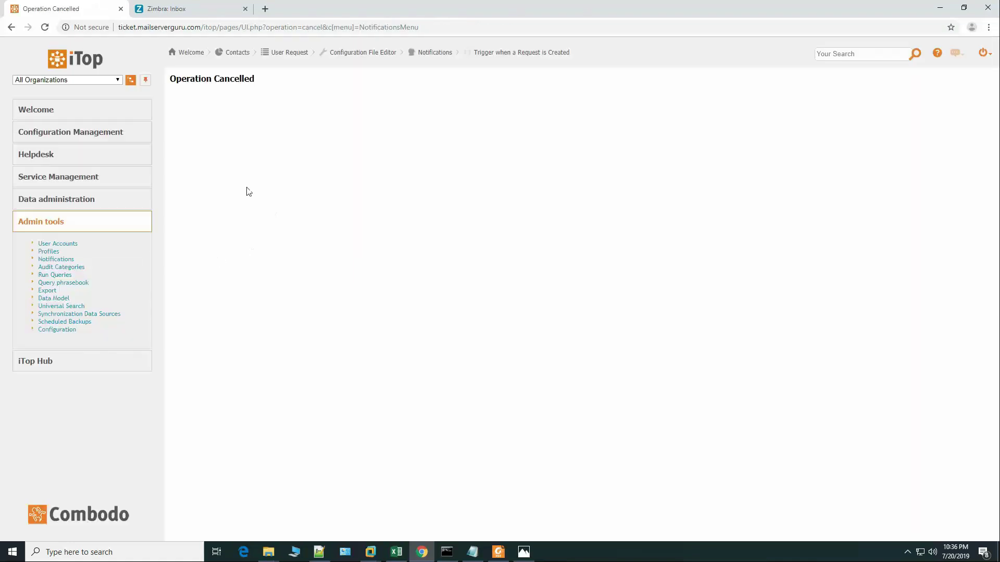
# Step: From Notifications, start a new trigger of type 'Trigger (on entering a state)'
pyautogui.click(60, 260)
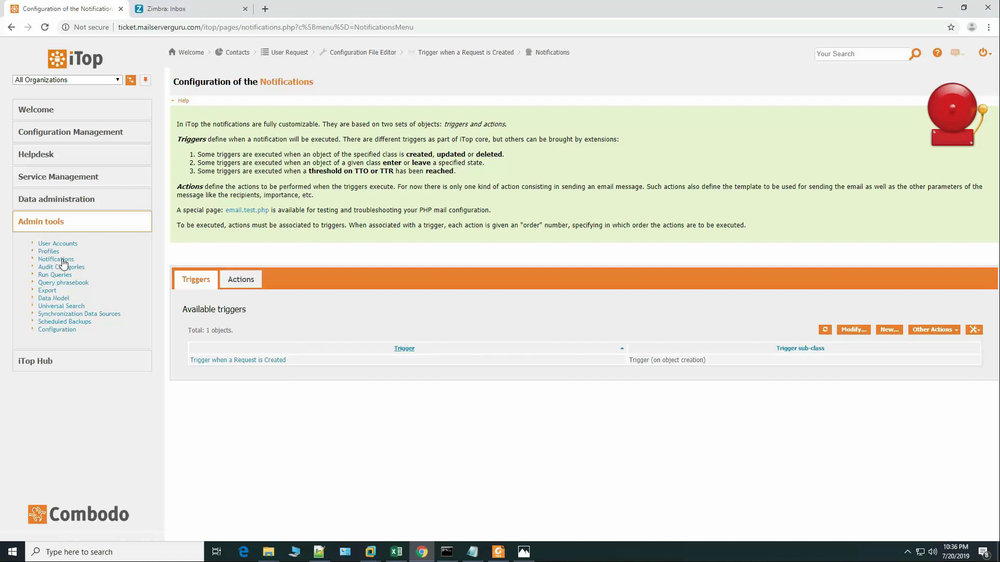
pyautogui.click(890, 331)
pyautogui.click(414, 107)
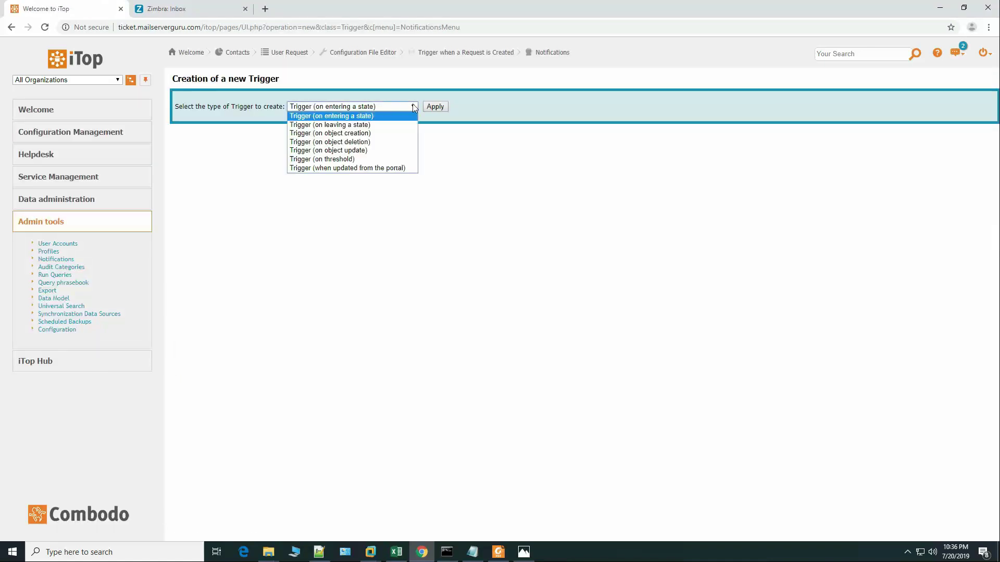
pyautogui.click(391, 121)
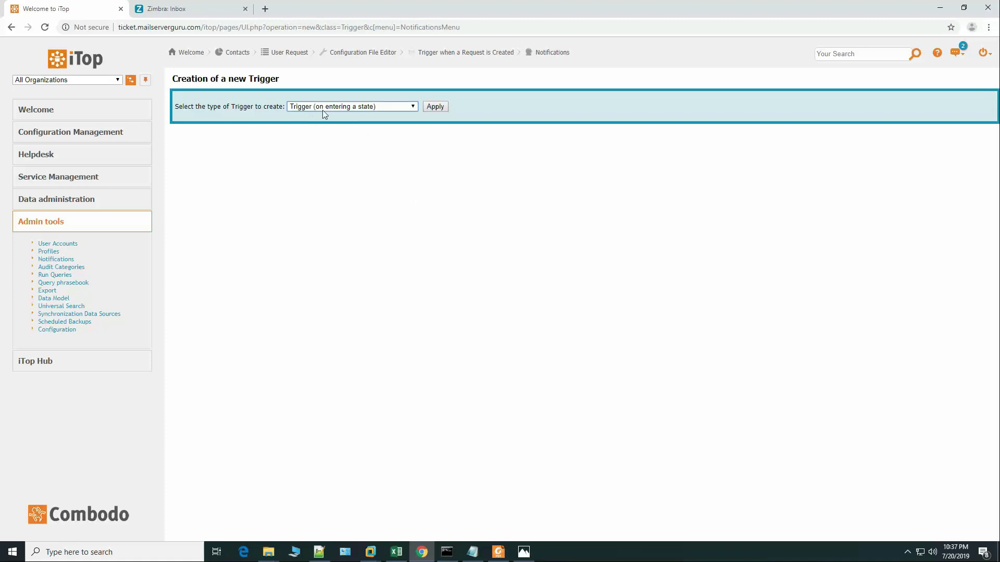
pyautogui.click(436, 107)
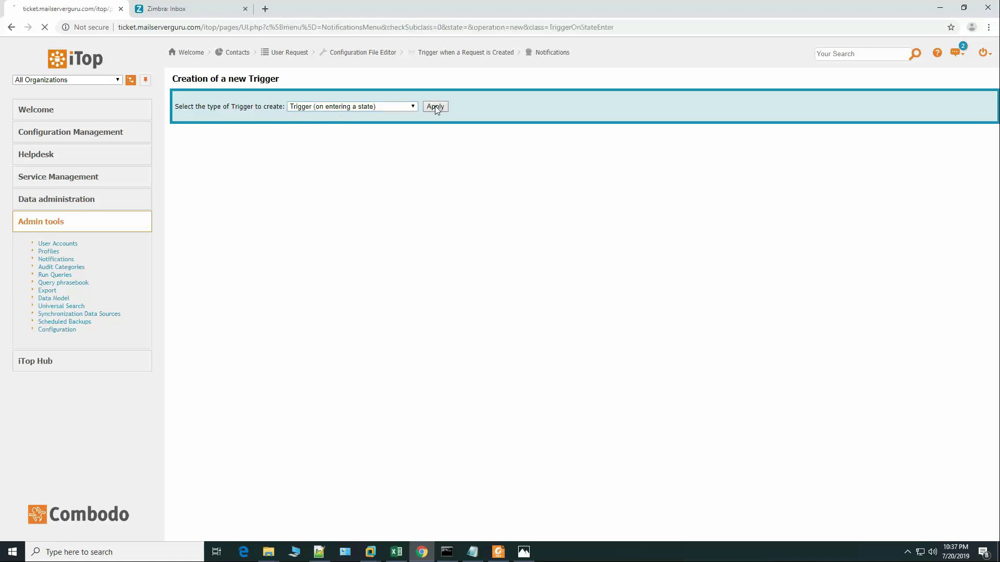
# Step: Create trigger 'Trigger when a Request is Assigned' with target class User Request and state assigned
pyautogui.click(292, 150)
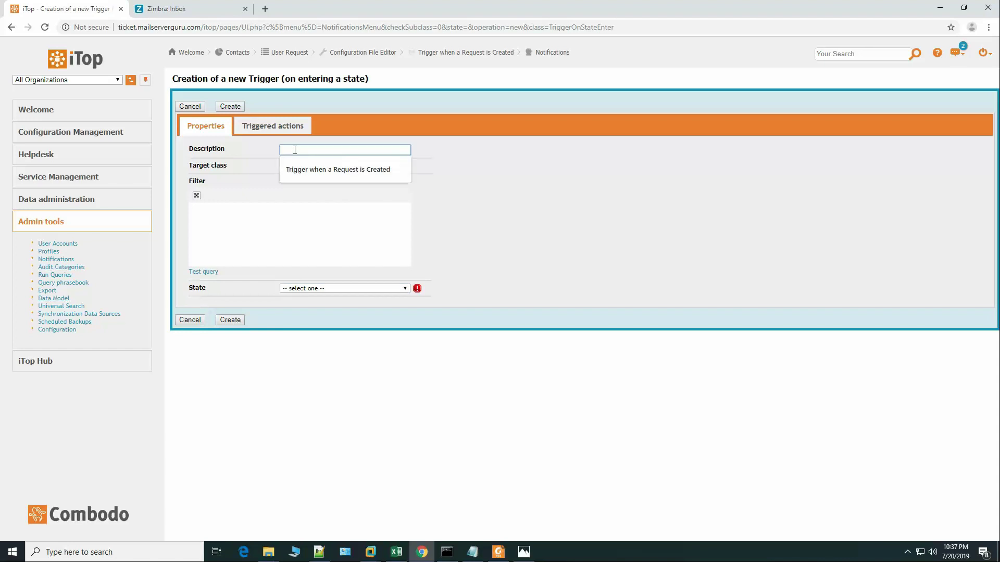
pyautogui.click(323, 174)
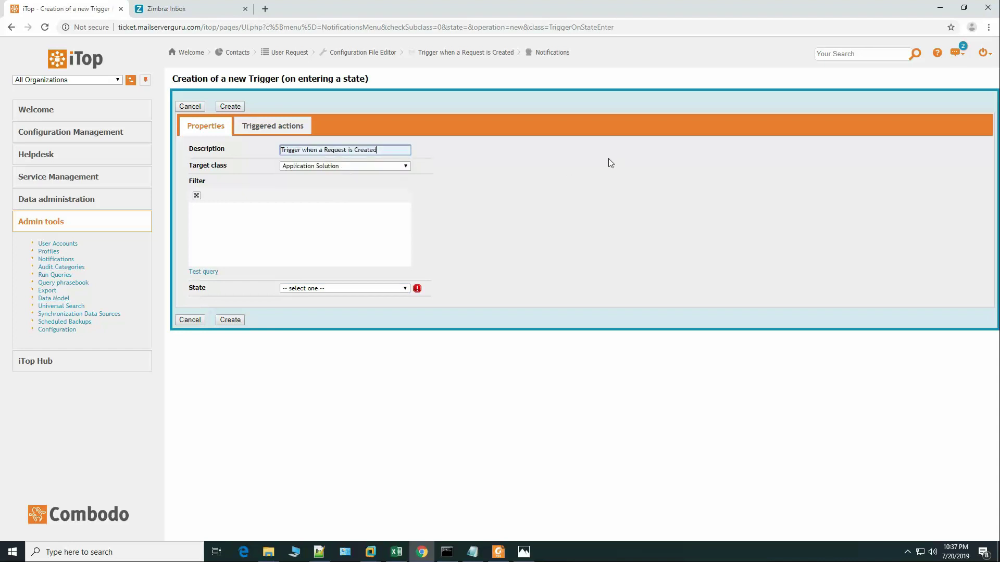
pyautogui.press('BackSpace')
pyautogui.press('BackSpace')
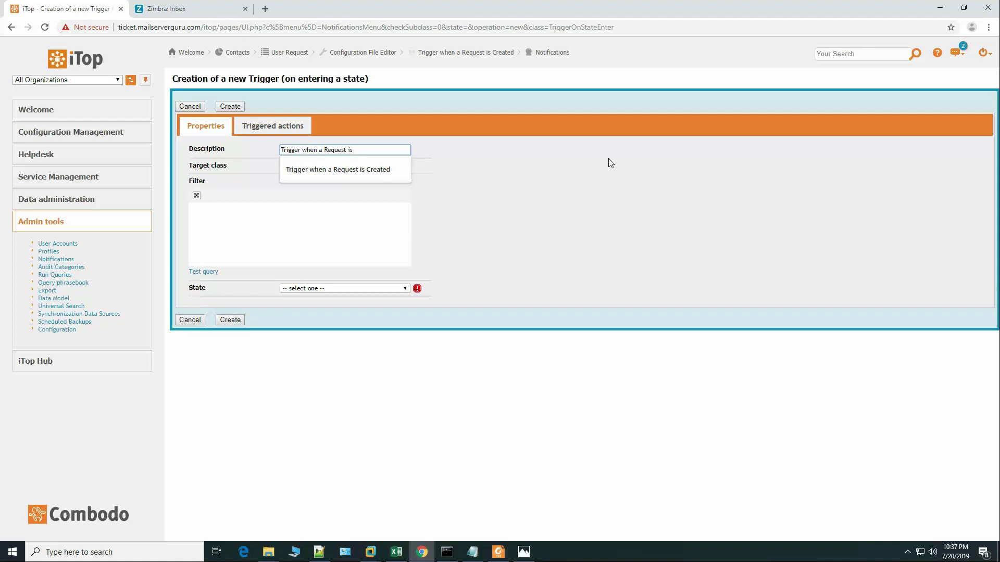
pyautogui.write('Assi')
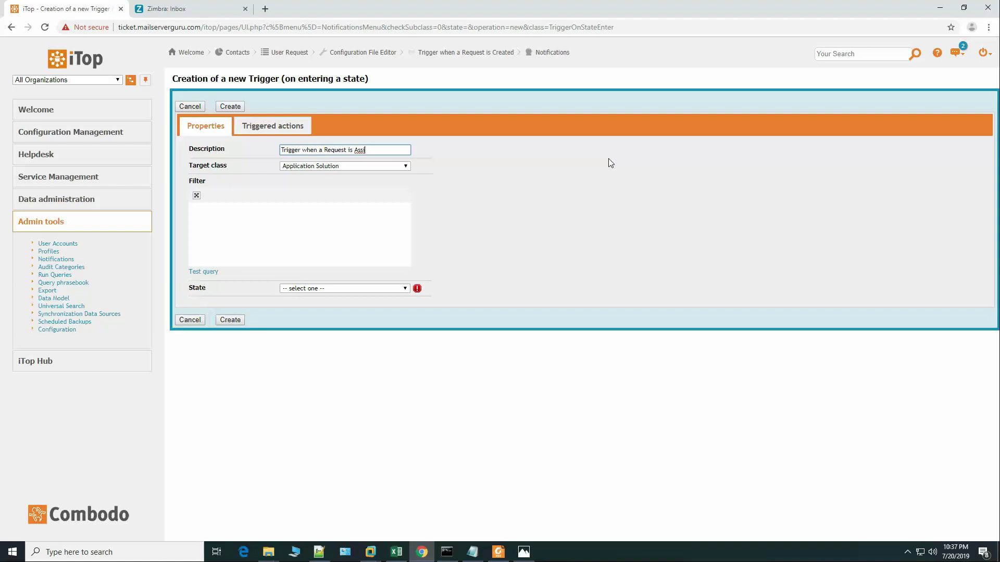
pyautogui.write('gned')
pyautogui.press('Tab')
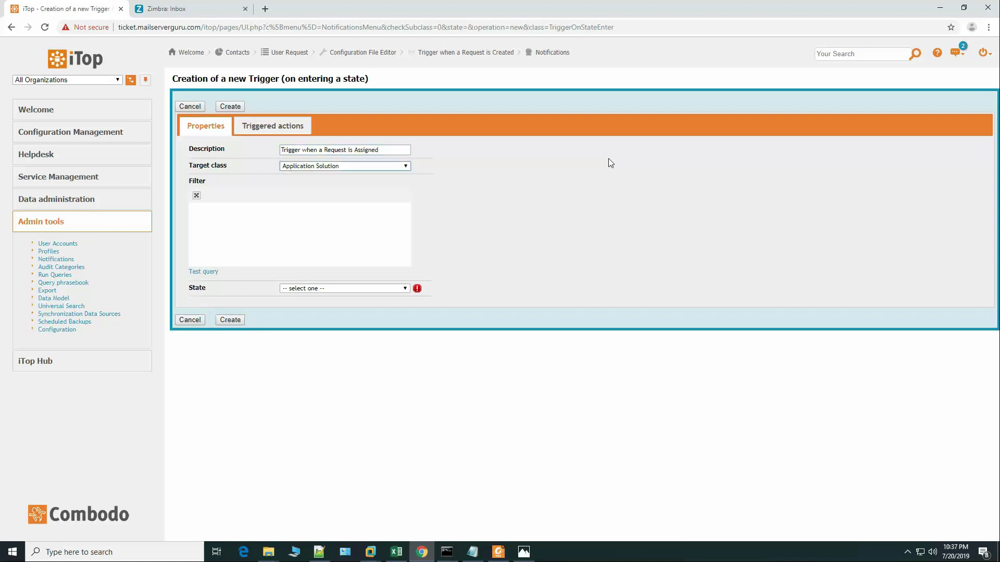
pyautogui.click(375, 166)
pyautogui.moveTo(410, 218); pyautogui.dragTo(406, 320)
pyautogui.click(308, 288)
pyautogui.click(340, 290)
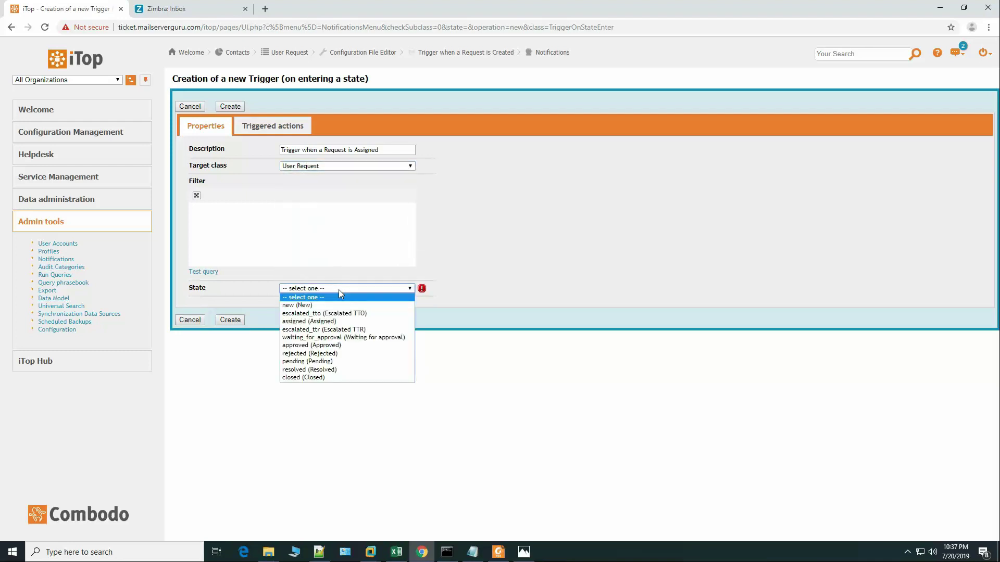
pyautogui.click(336, 312)
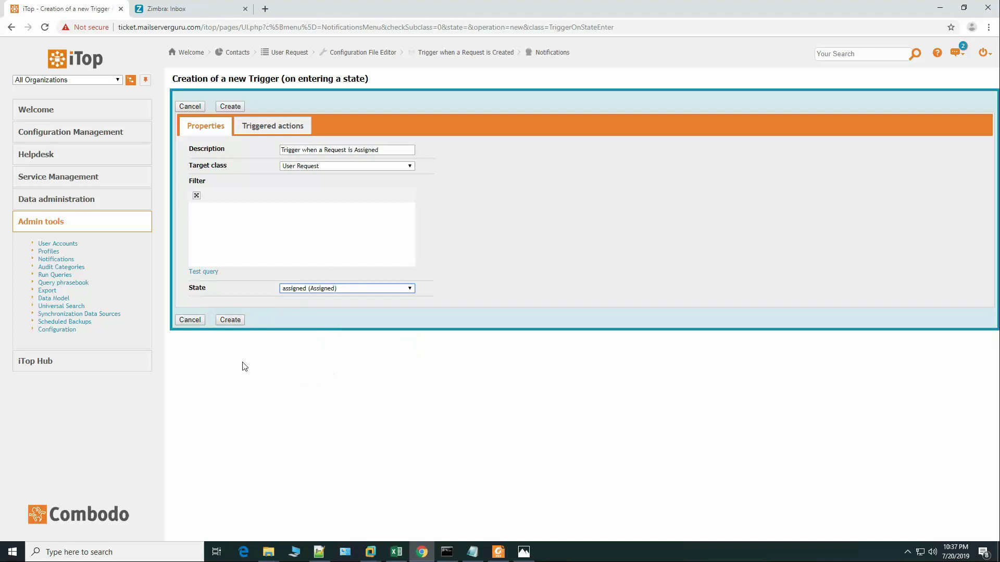
pyautogui.click(230, 320)
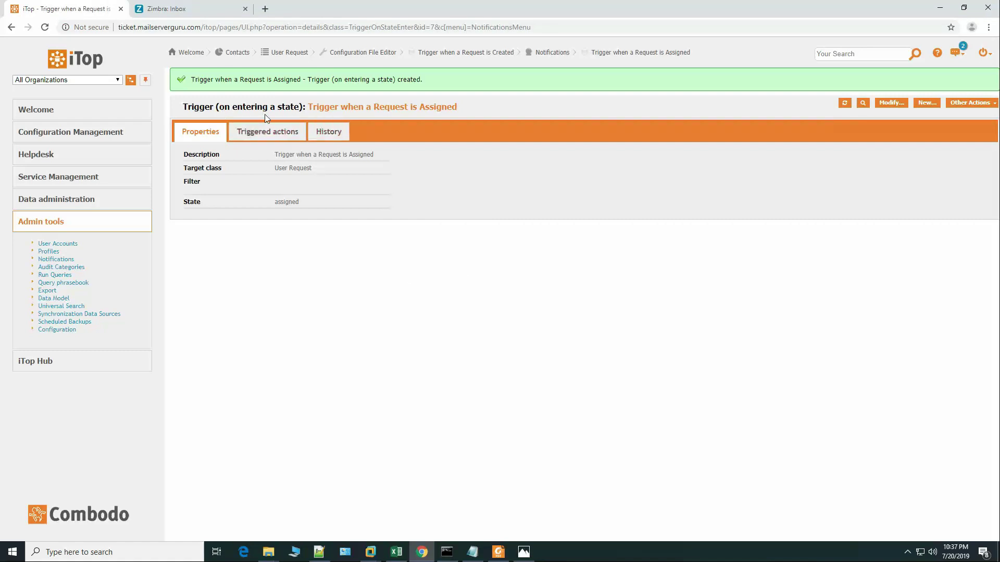
# Step: Create trigger 'Trigger when a Request is Resolved' with target class User Request and state resolved
pyautogui.click(927, 103)
pyautogui.click(313, 150)
pyautogui.click(389, 189)
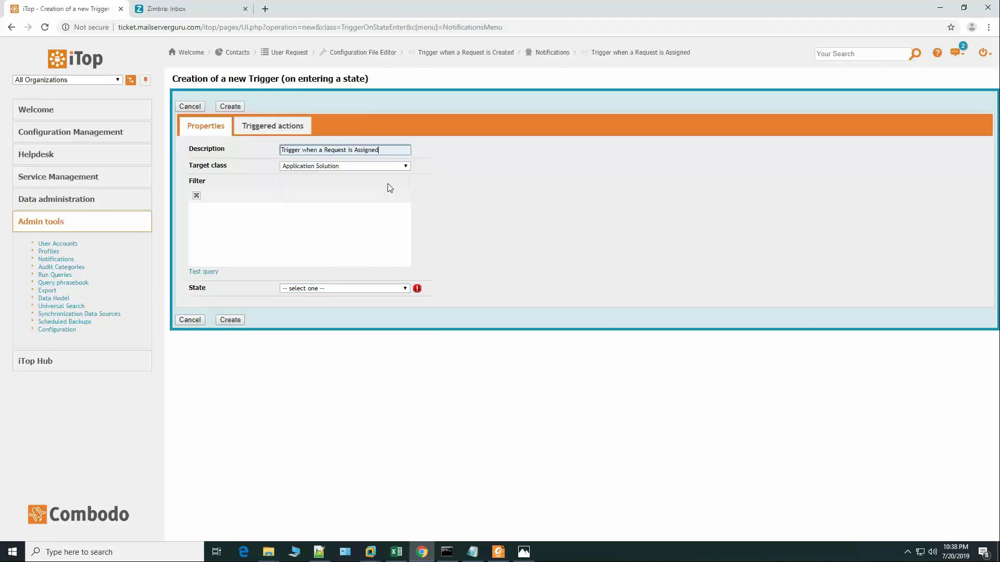
pyautogui.press('BackSpace')
pyautogui.press('BackSpace')
pyautogui.press('BackSpace')
pyautogui.press('BackSpace')
pyautogui.press('BackSpace')
pyautogui.press('BackSpace')
pyautogui.press('BackSpace')
pyautogui.press('BackSpace')
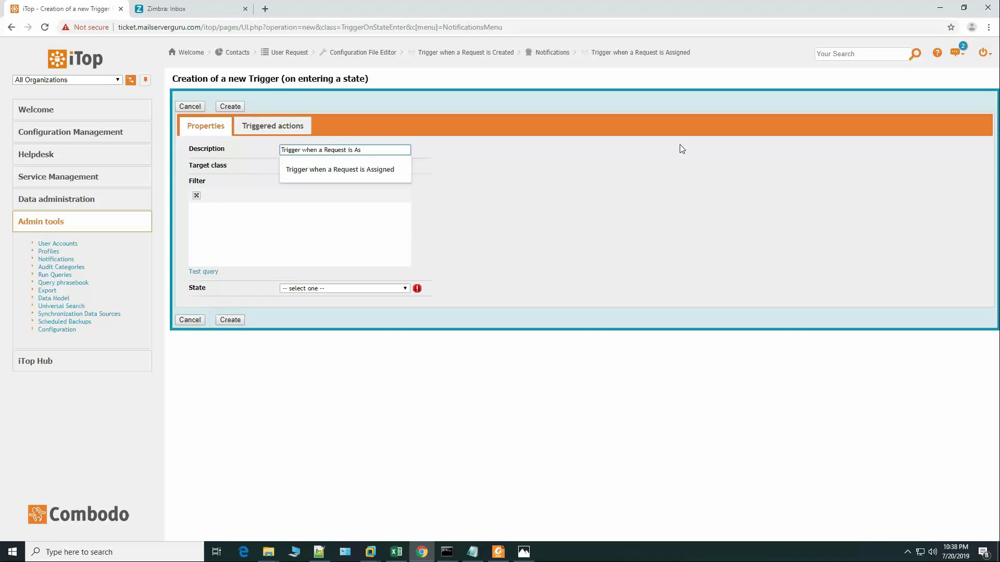
pyautogui.write('Resolved')
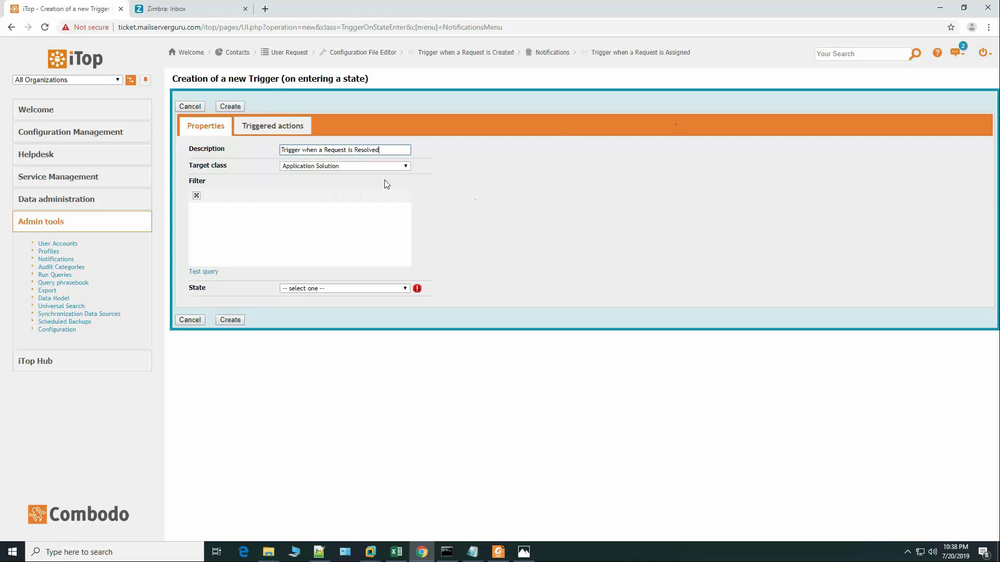
pyautogui.click(388, 166)
pyautogui.moveTo(407, 189); pyautogui.dragTo(415, 335)
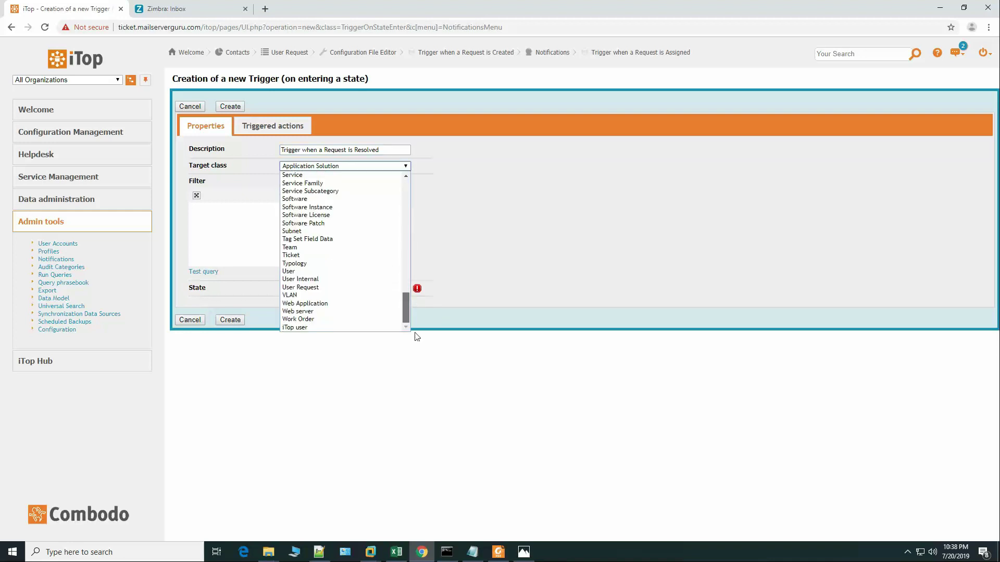
pyautogui.click(315, 287)
pyautogui.click(332, 287)
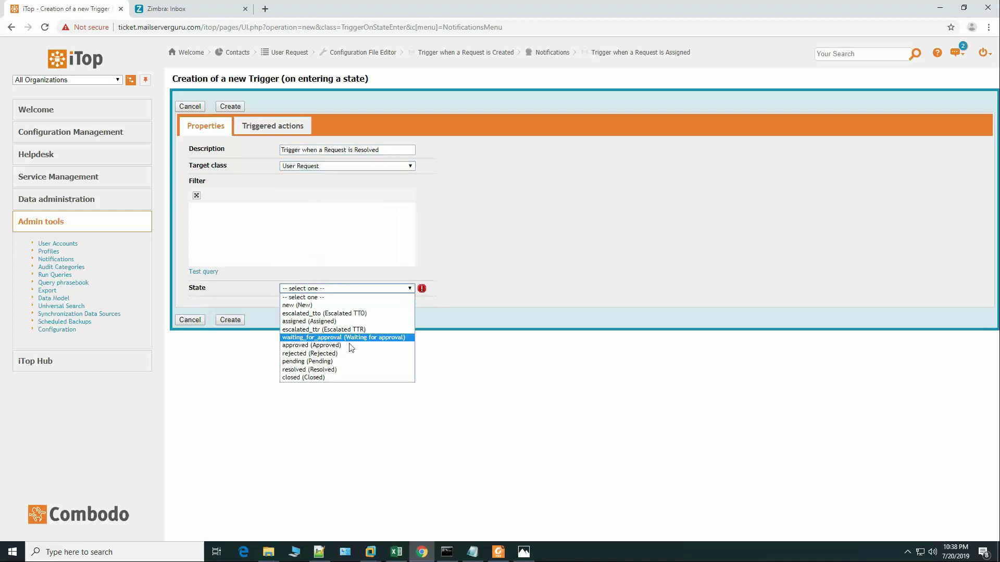
pyautogui.click(343, 369)
pyautogui.click(230, 320)
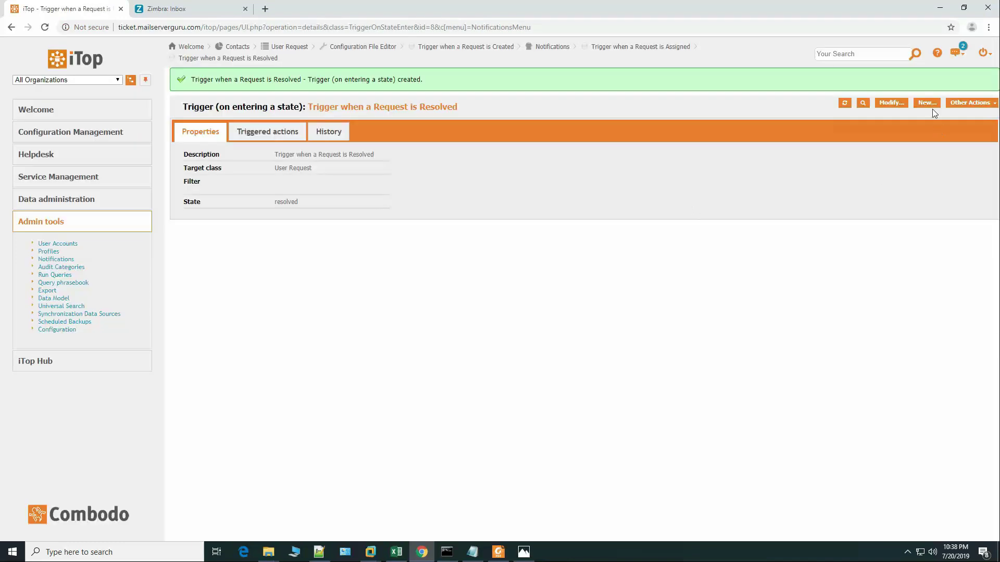
pyautogui.click(928, 104)
# Step: Create 'Trigger when a Request is Closed' for User Request, state closed, then reopen Notifications
pyautogui.click(344, 150)
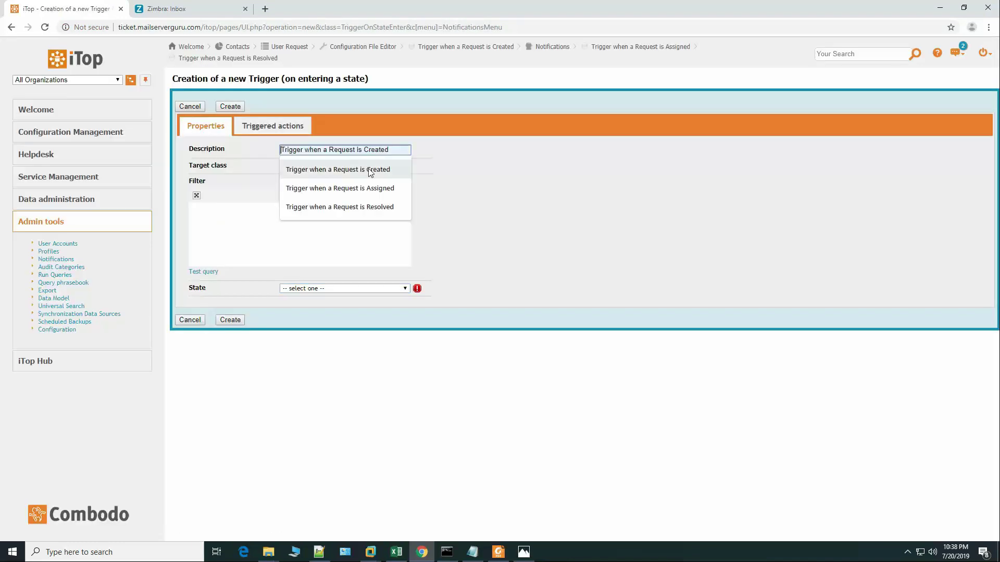
pyautogui.click(385, 188)
pyautogui.doubleClick(357, 150)
pyautogui.write('Closed')
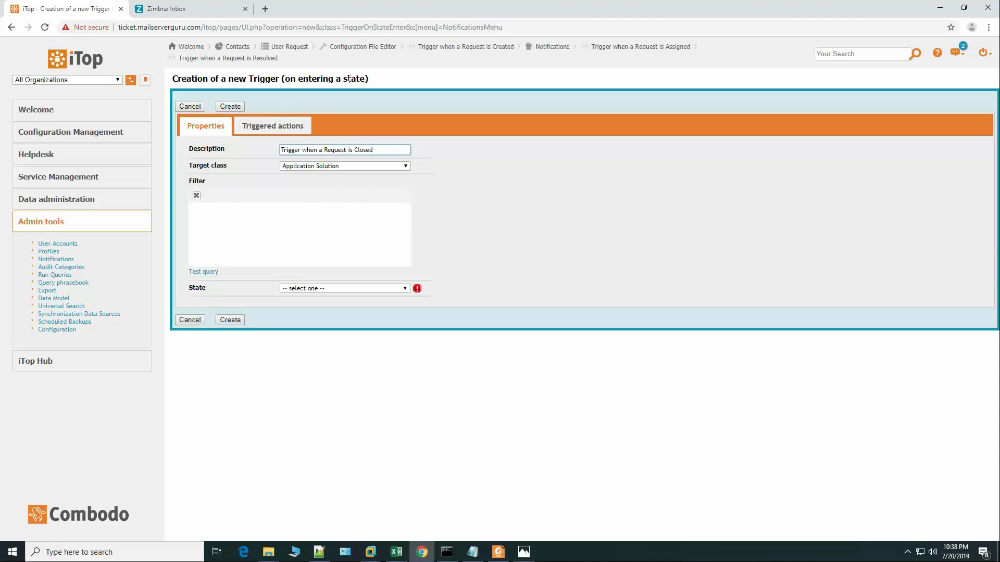
pyautogui.click(406, 167)
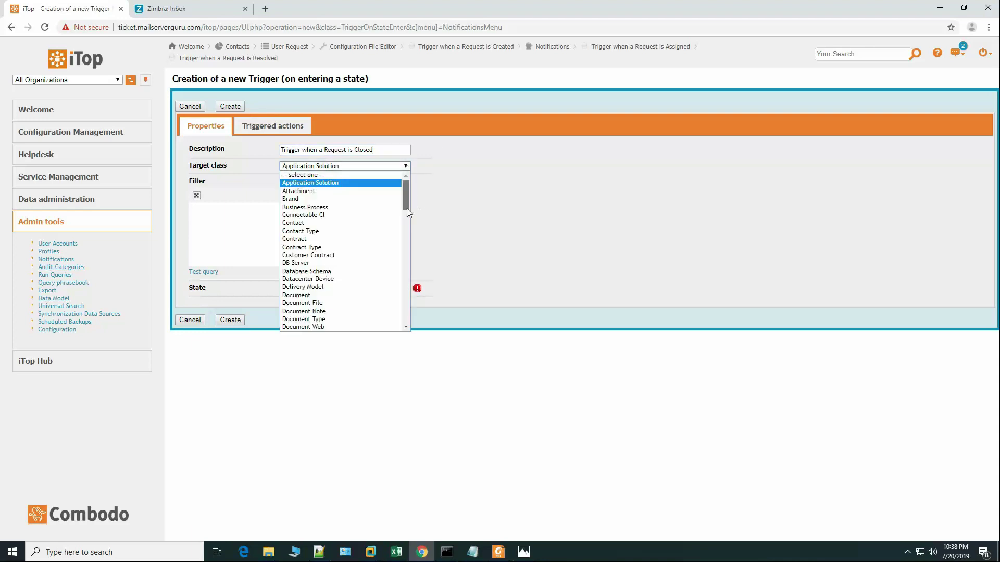
pyautogui.moveTo(408, 199); pyautogui.dragTo(408, 310)
pyautogui.click(355, 291)
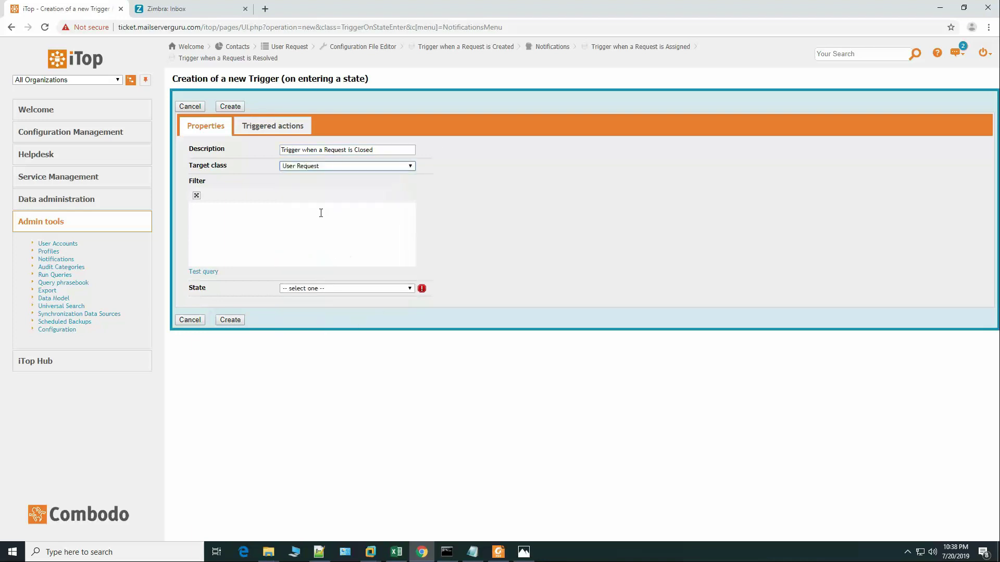
pyautogui.click(325, 289)
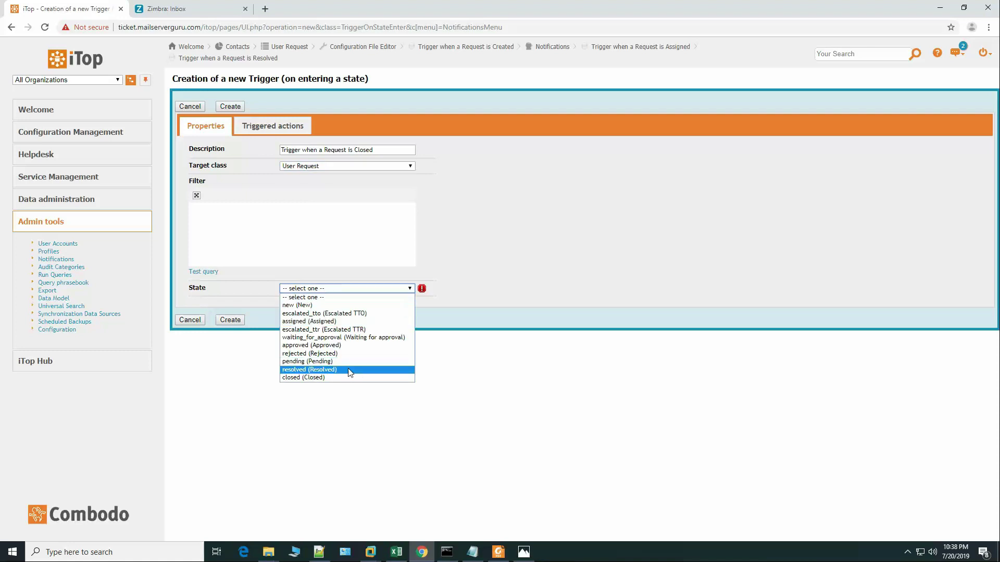
pyautogui.click(322, 382)
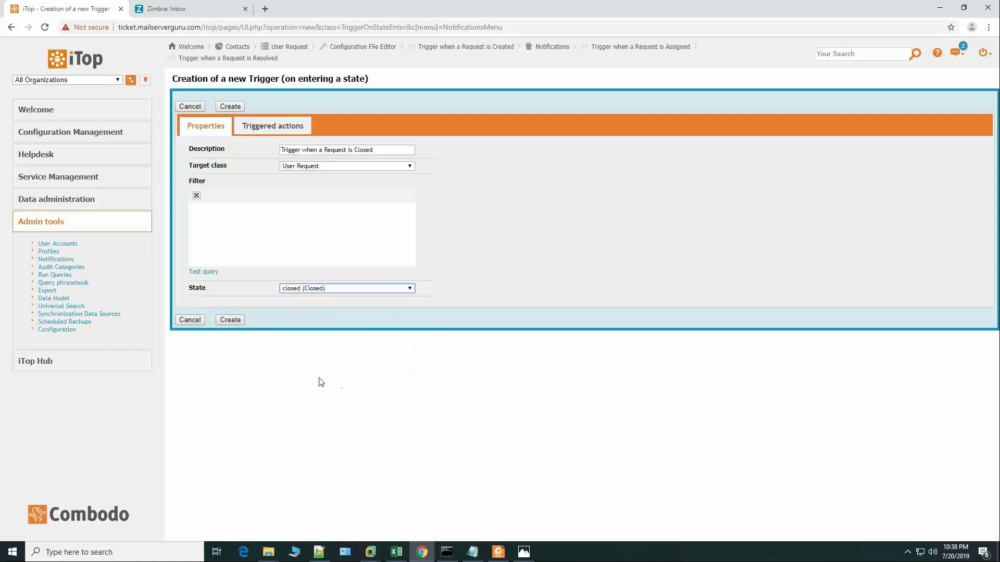
pyautogui.click(230, 321)
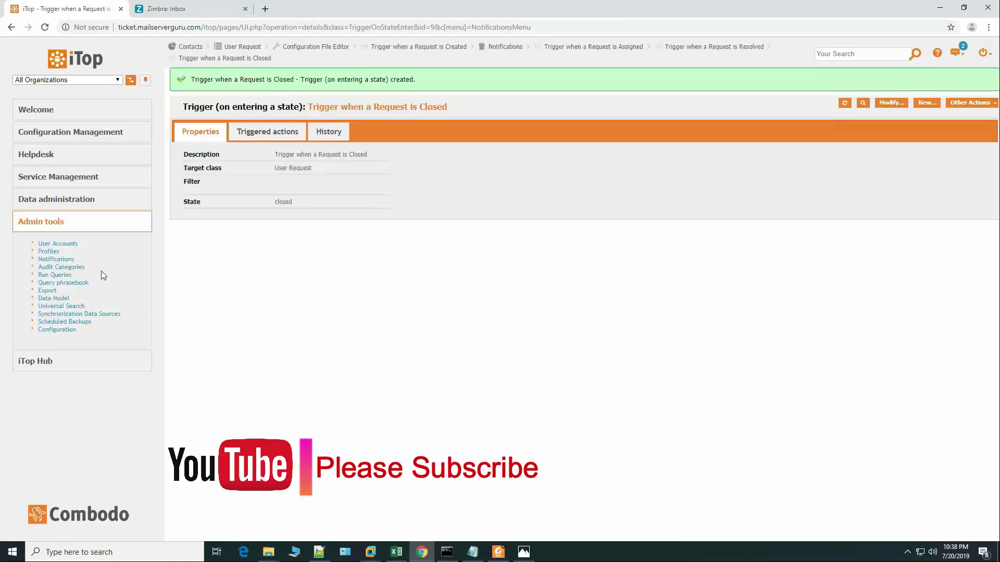
pyautogui.click(67, 259)
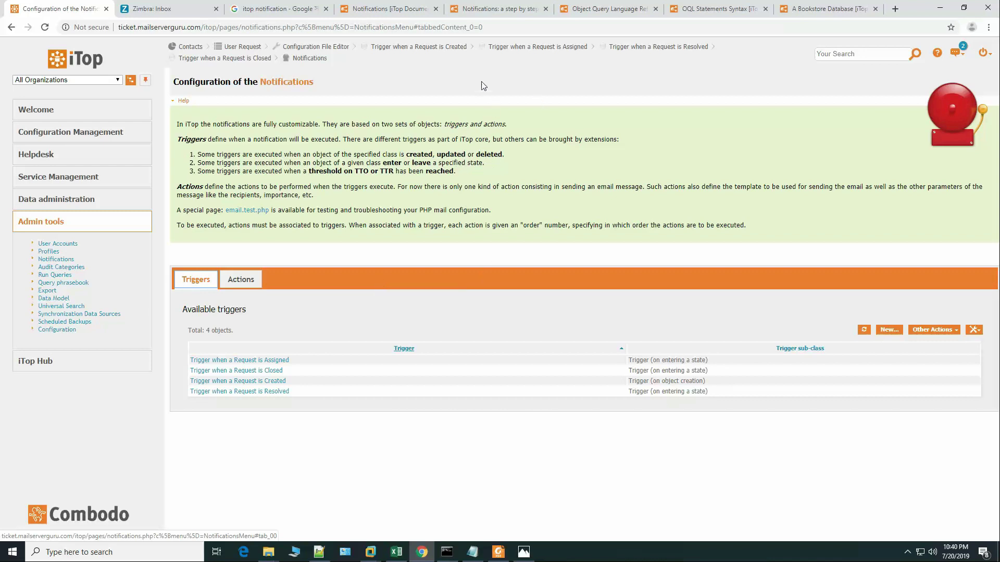
# Step: Browse the OQL statement syntax reference in iTop Hub
pyautogui.click(614, 10)
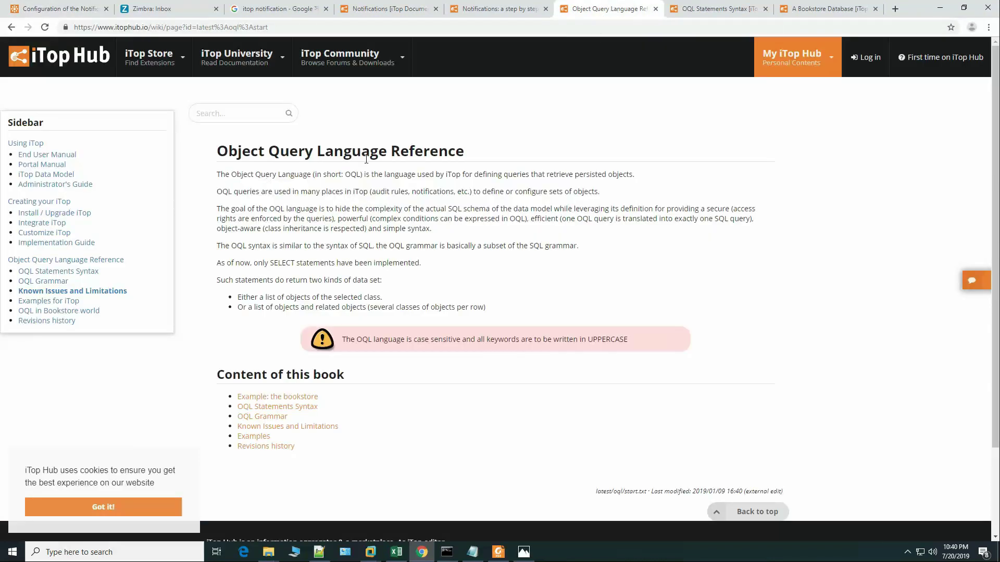
pyautogui.click(724, 11)
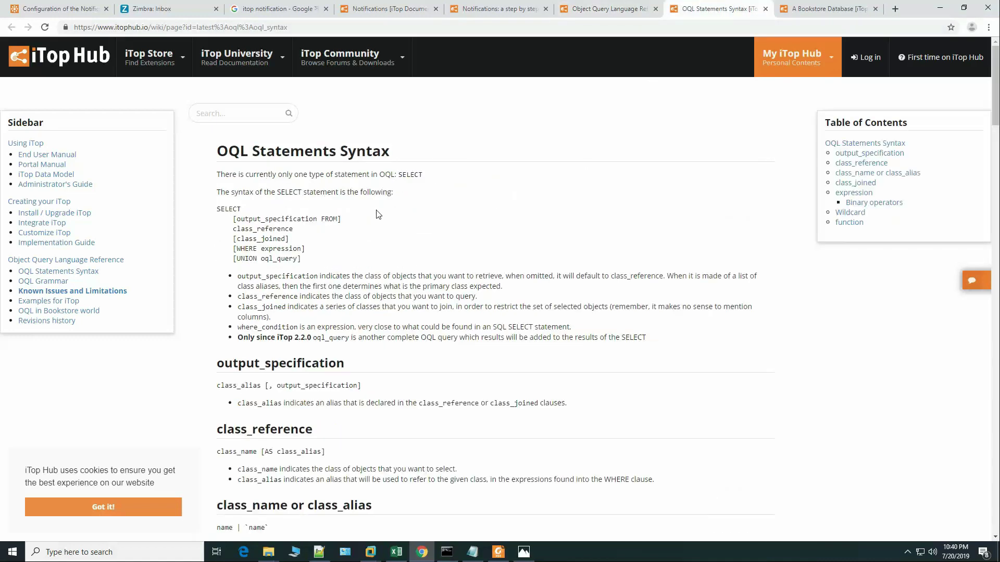
pyautogui.scroll(-1, 442, 274)
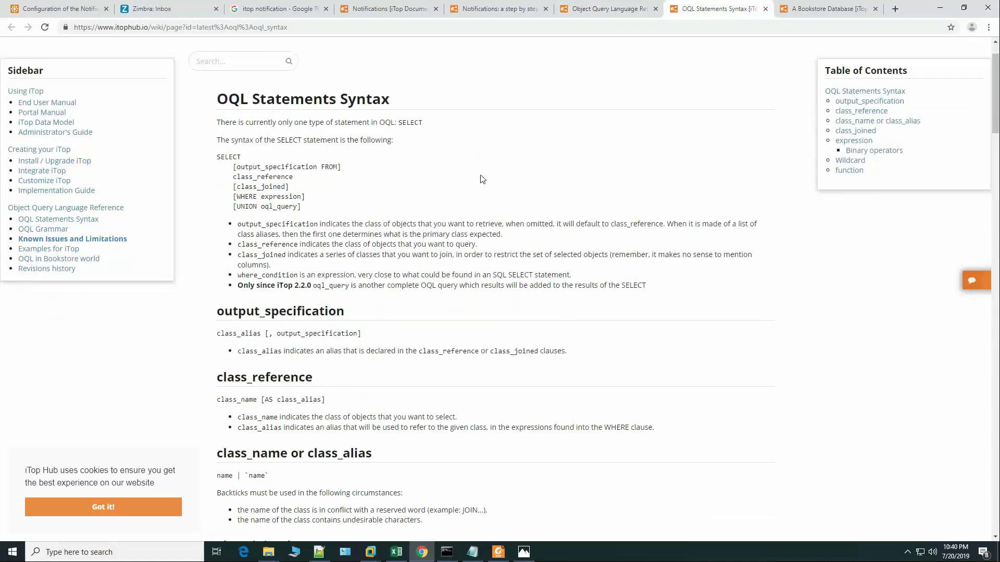
pyautogui.scroll(1, 423, 203)
pyautogui.hotkey('ctrl', 'Tab')
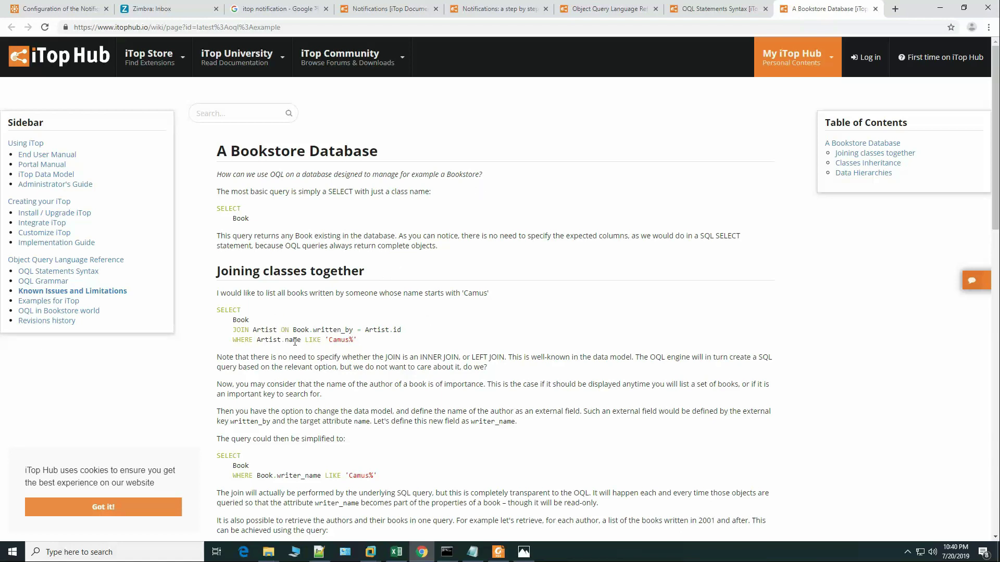
# Step: Read the step-by-step guide's agent recipient query and body example, checking the notes
pyautogui.click(470, 9)
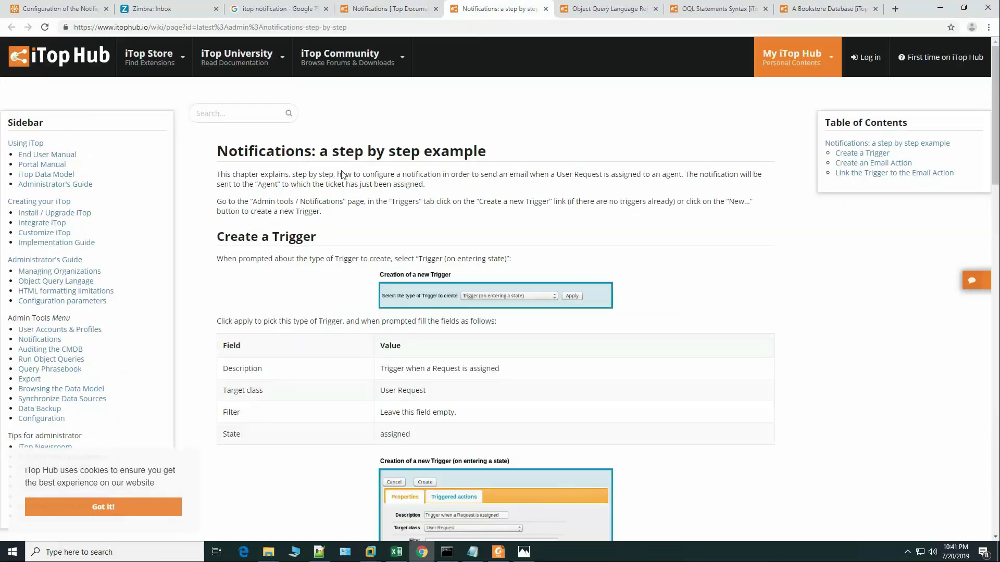
pyautogui.scroll(-13, 346, 250)
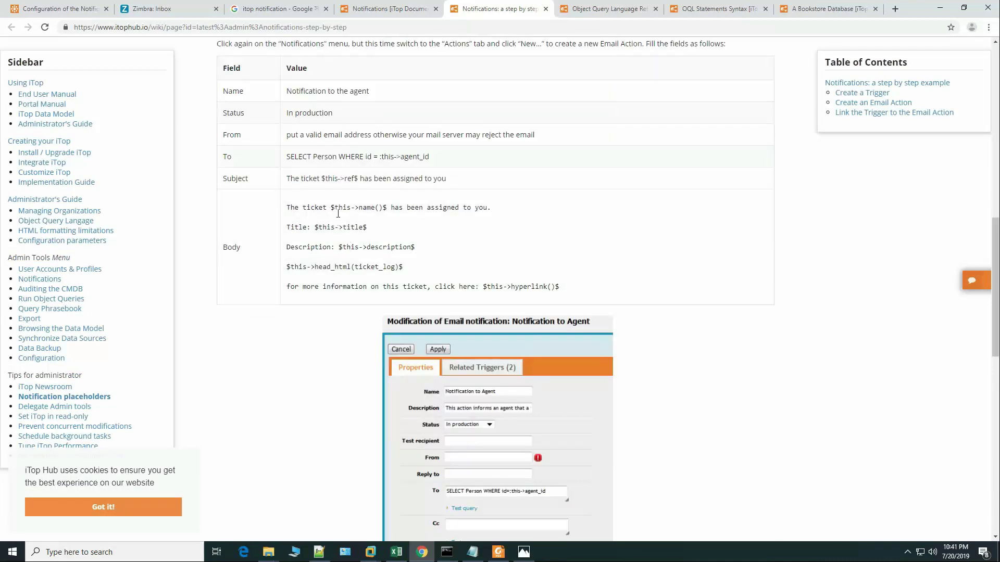
pyautogui.moveTo(288, 155); pyautogui.dragTo(439, 159)
pyautogui.moveTo(289, 207); pyautogui.dragTo(573, 288)
pyautogui.press('Home')
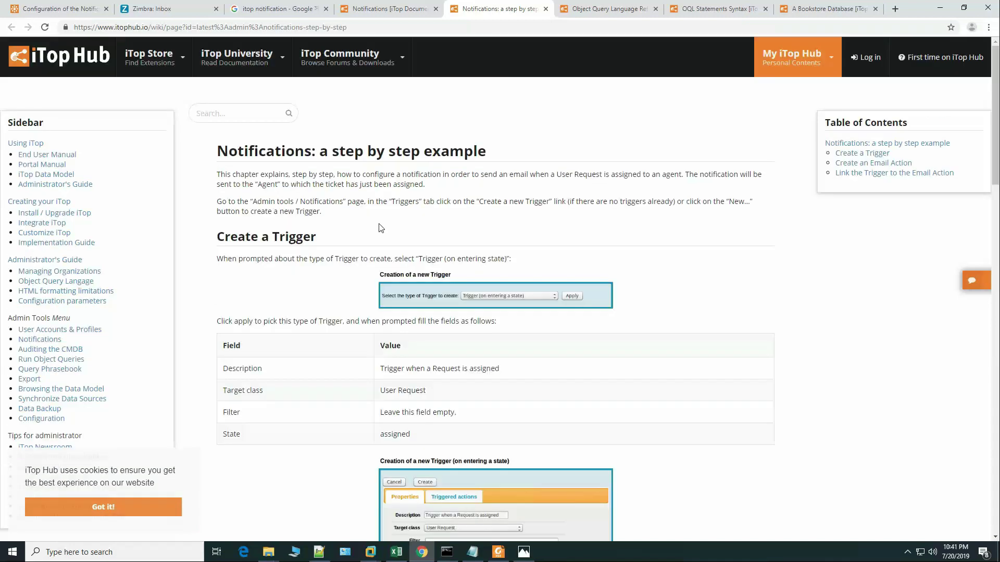
pyautogui.click(471, 553)
pyautogui.click(490, 222)
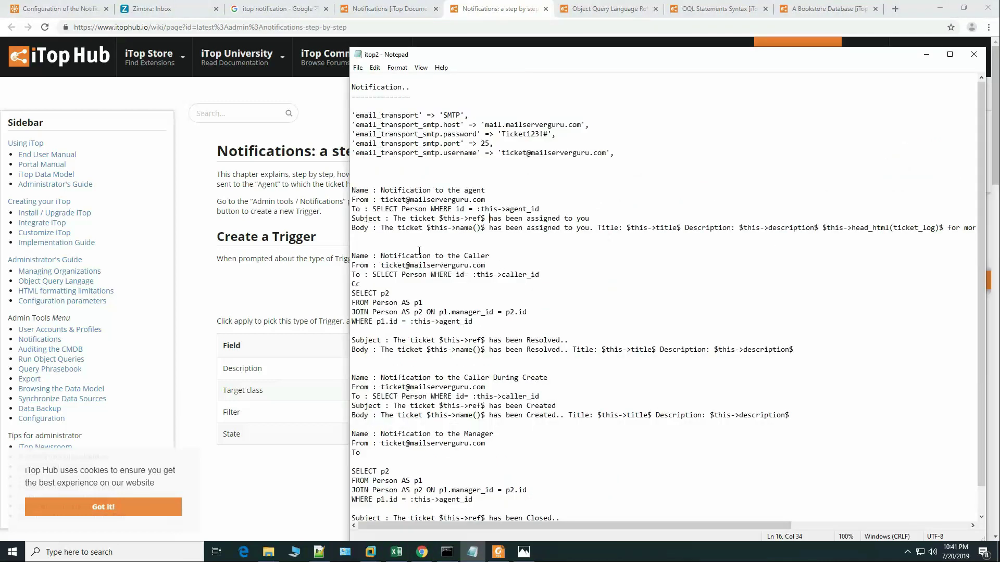
pyautogui.scroll(-1, 443, 271)
pyautogui.scroll(1, 443, 271)
pyautogui.click(282, 289)
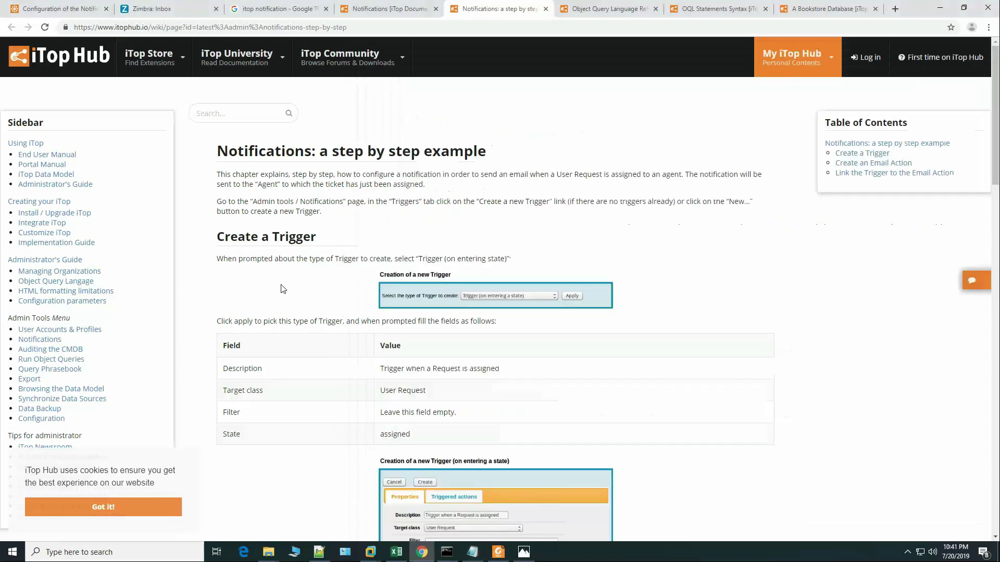
# Step: Start a new email notification named 'Notification to the agent' with status In production
pyautogui.click(67, 9)
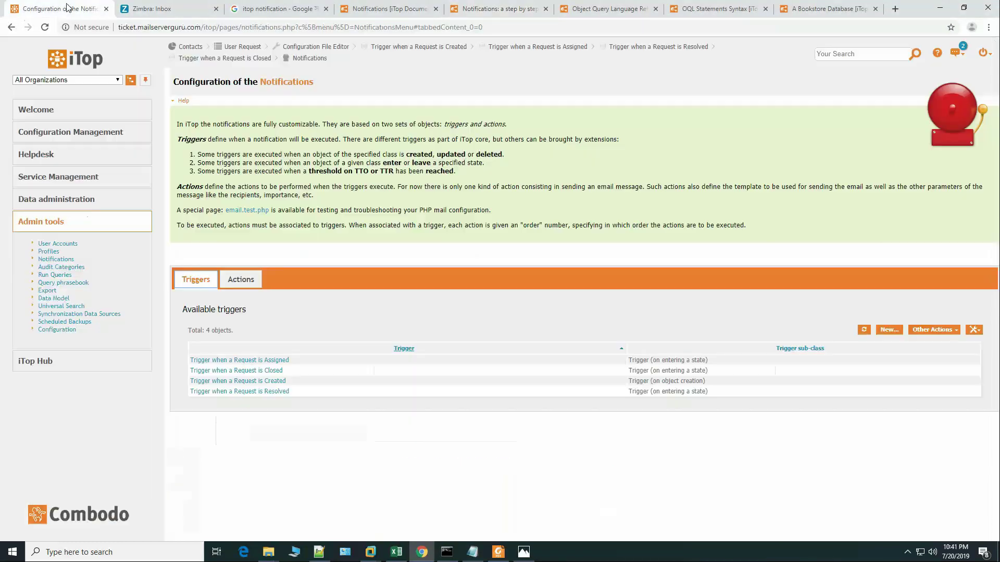
pyautogui.click(254, 278)
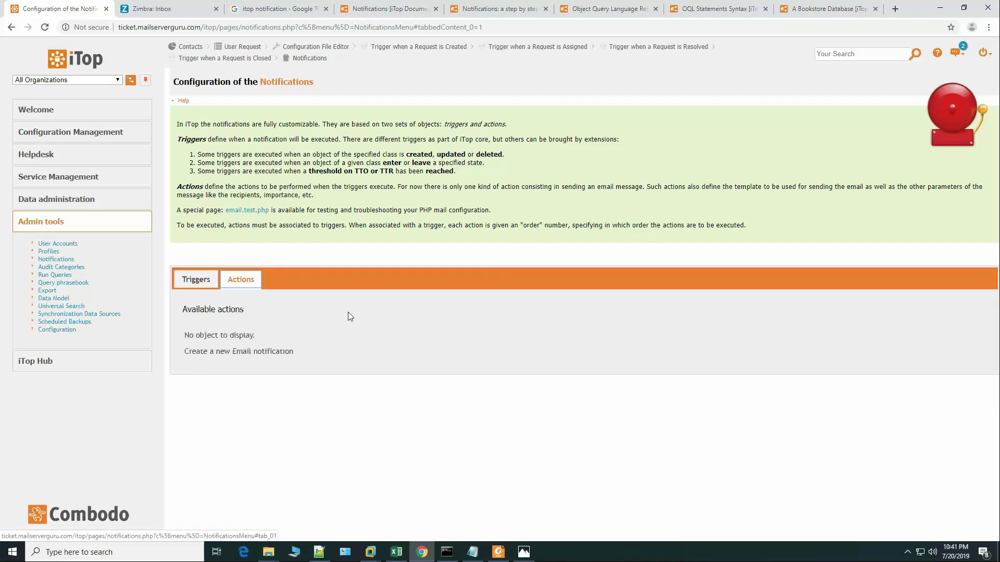
pyautogui.click(253, 352)
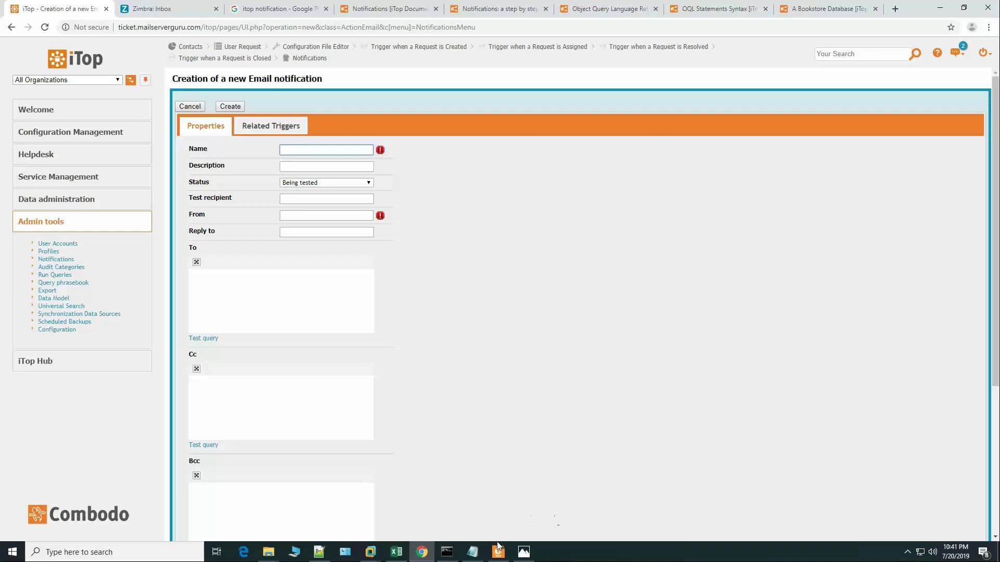
pyautogui.click(472, 552)
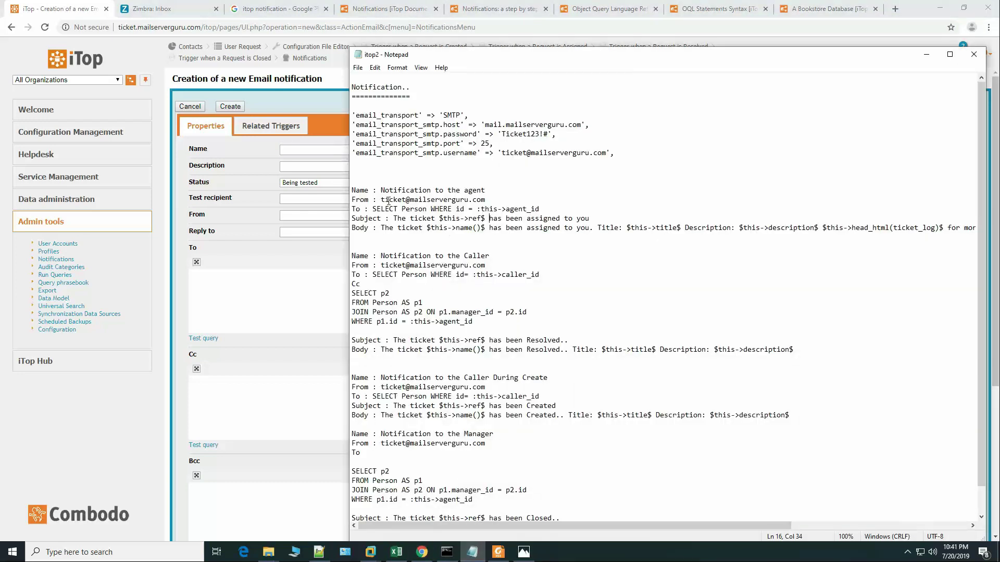
pyautogui.moveTo(380, 190); pyautogui.dragTo(494, 193)
pyautogui.hotkey('ctrl', 'c')
pyautogui.click(287, 150)
pyautogui.hotkey('ctrl', 'v')
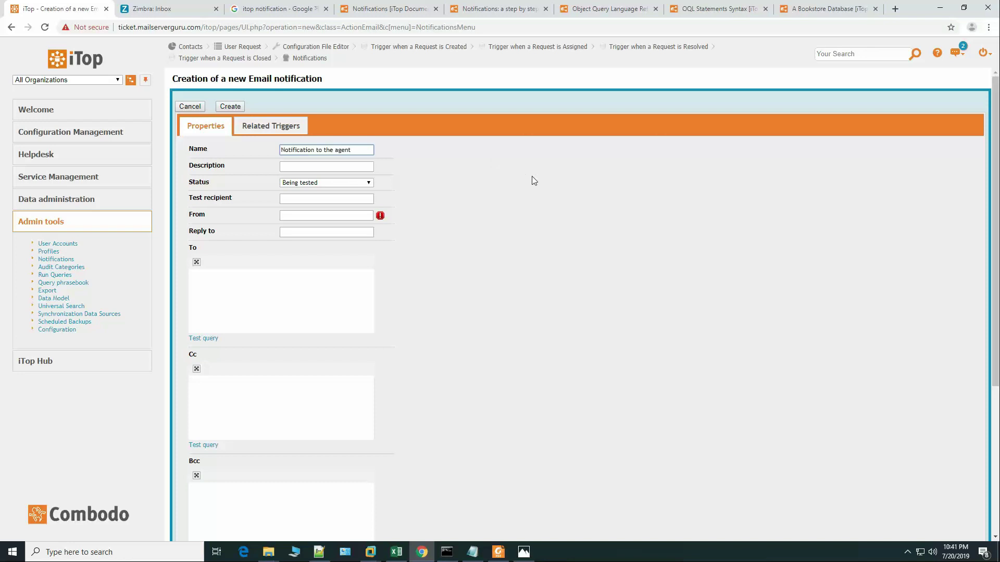
pyautogui.click(320, 184)
pyautogui.click(322, 209)
# Step: Fill the From field with the ticket sender address copied from the notes
pyautogui.click(313, 216)
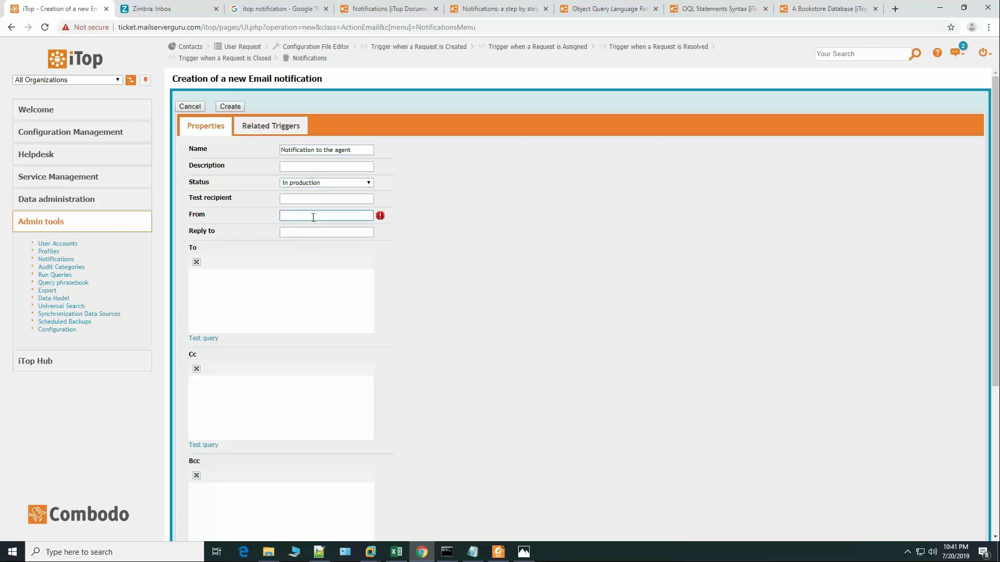
pyautogui.write('ticket@')
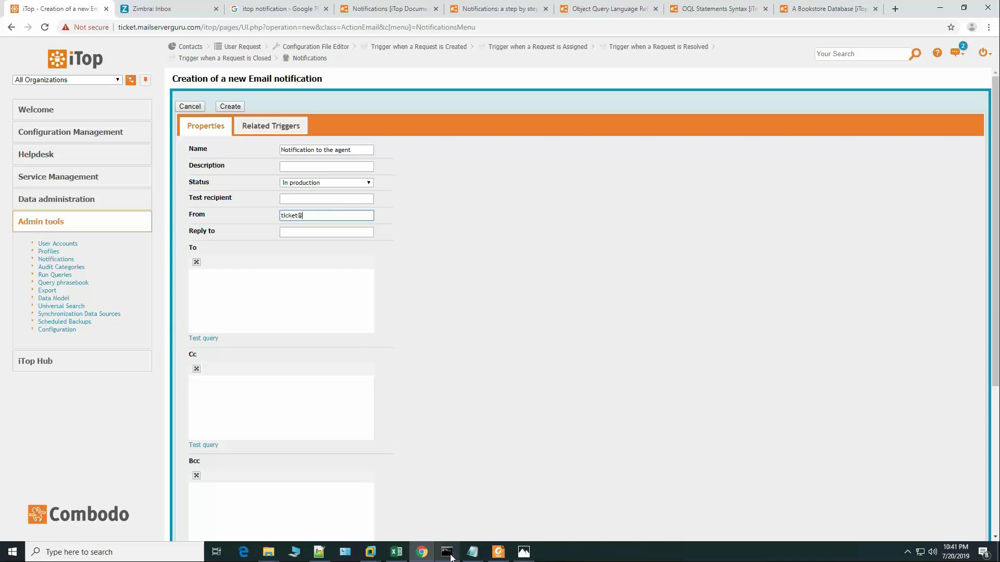
pyautogui.click(473, 552)
pyautogui.moveTo(382, 199); pyautogui.dragTo(518, 200)
pyautogui.hotkey('ctrl', 'c')
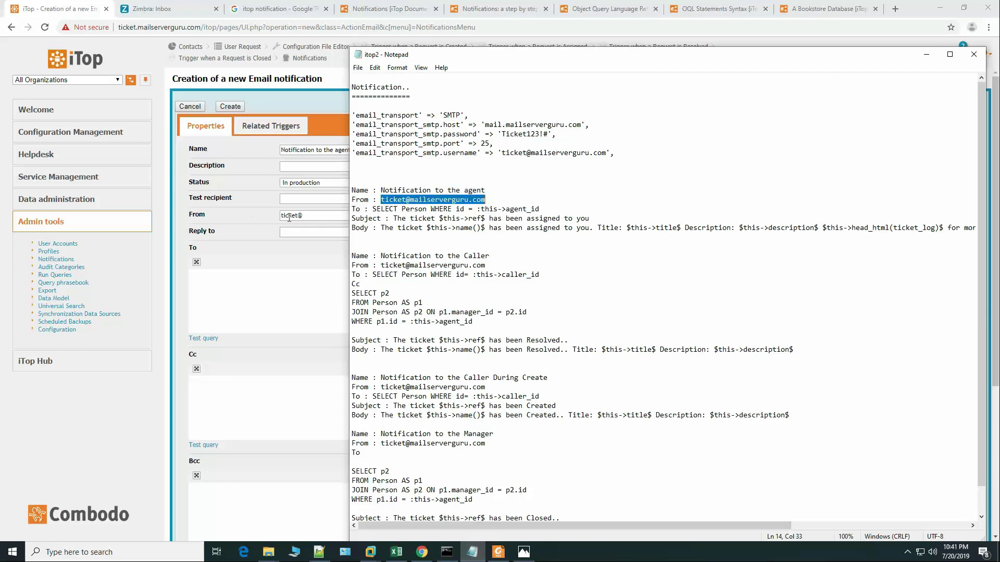
pyautogui.click(312, 215)
pyautogui.hotkey('ctrl', 'a')
pyautogui.hotkey('ctrl', 'v')
pyautogui.press('Tab')
# Step: Paste the agent recipient query from the notes into the To field
pyautogui.click(300, 284)
pyautogui.hotkey('alt', 'Tab')
pyautogui.moveTo(373, 209); pyautogui.dragTo(544, 209)
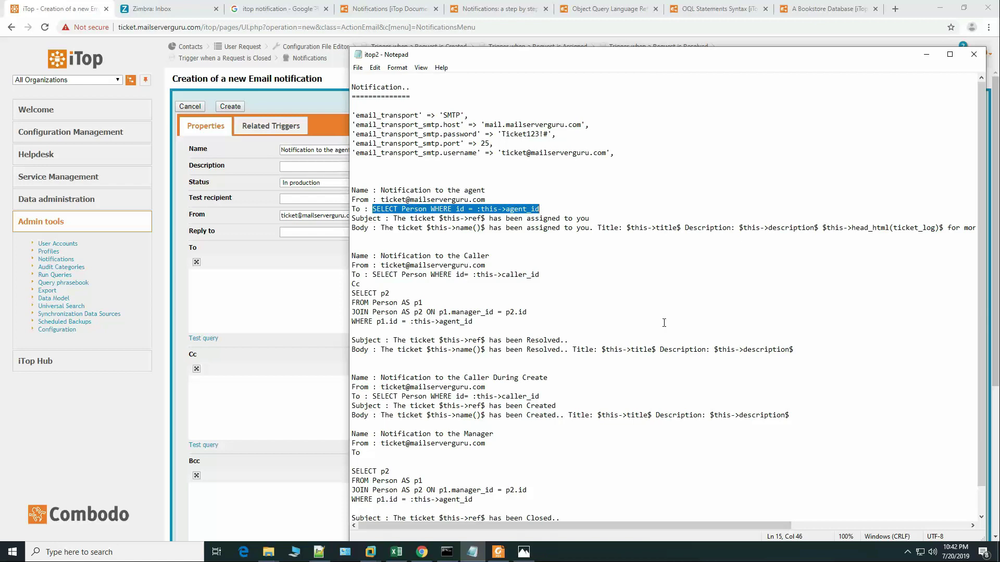
pyautogui.click(304, 311)
pyautogui.hotkey('ctrl', 'v')
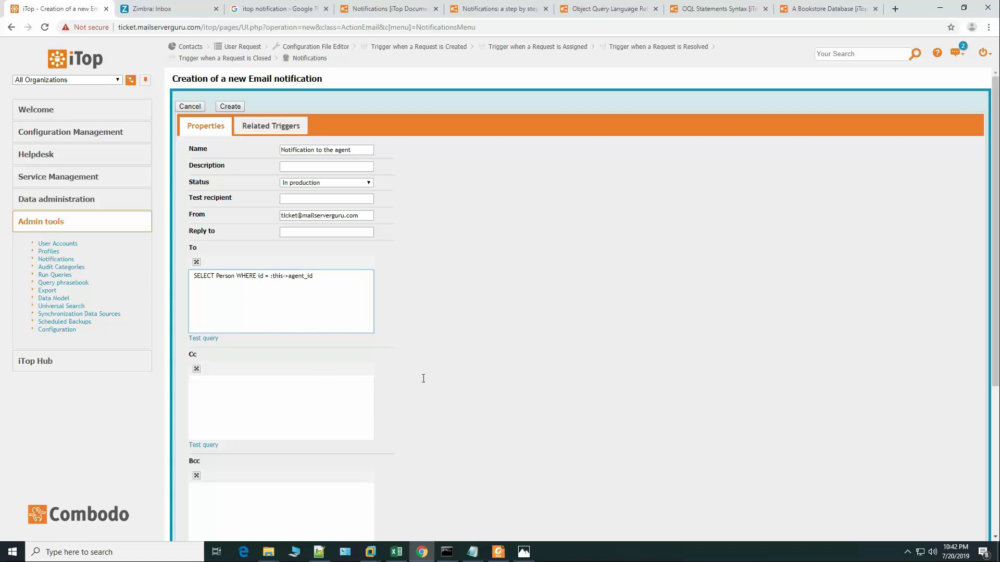
# Step: Paste 'The ticket $this->ref$ has been assigned to you' into the Subject field
pyautogui.scroll(-5, 439, 374)
pyautogui.click(318, 345)
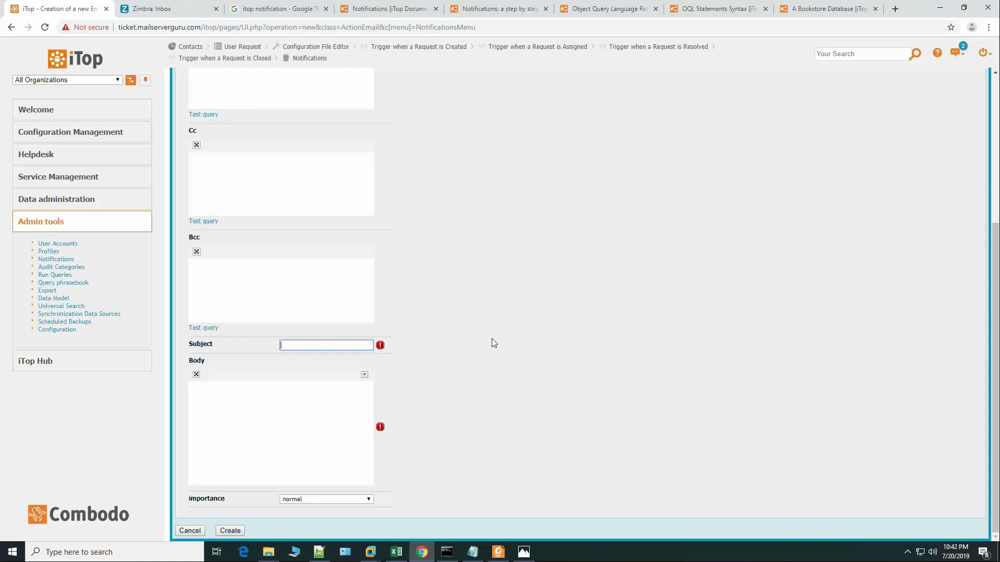
pyautogui.click(472, 552)
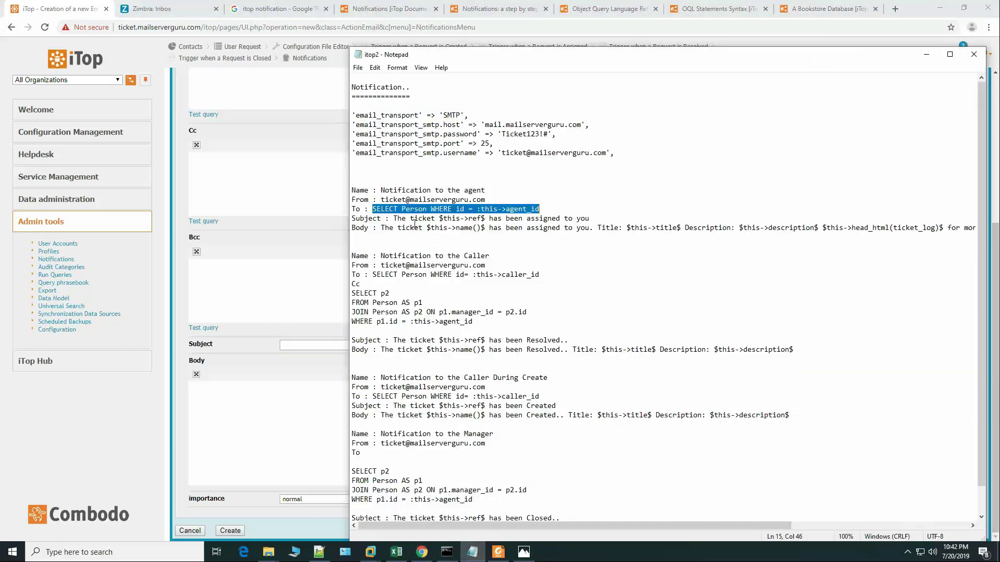
pyautogui.moveTo(394, 218); pyautogui.dragTo(602, 218)
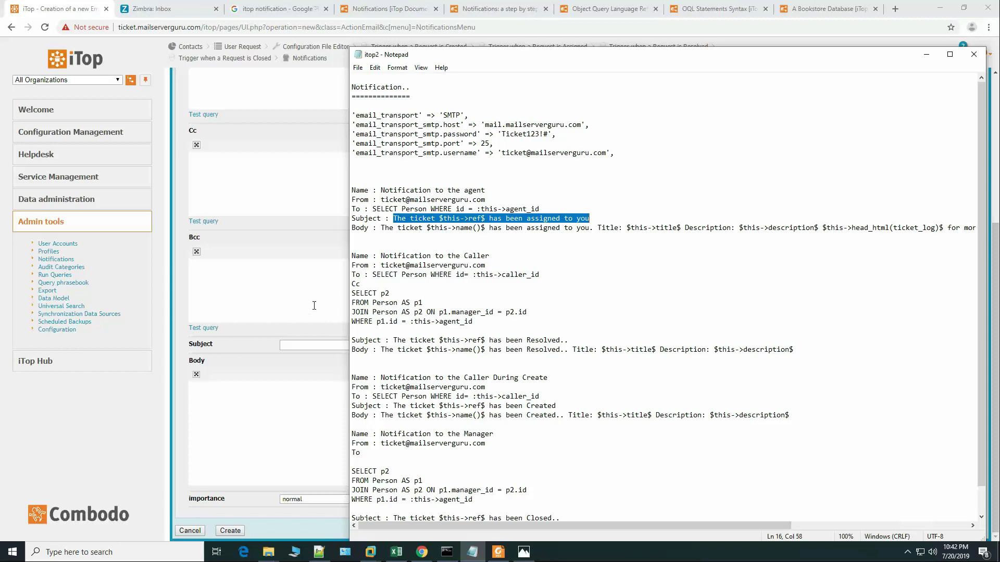
pyautogui.click(312, 345)
pyautogui.hotkey('ctrl', 'v')
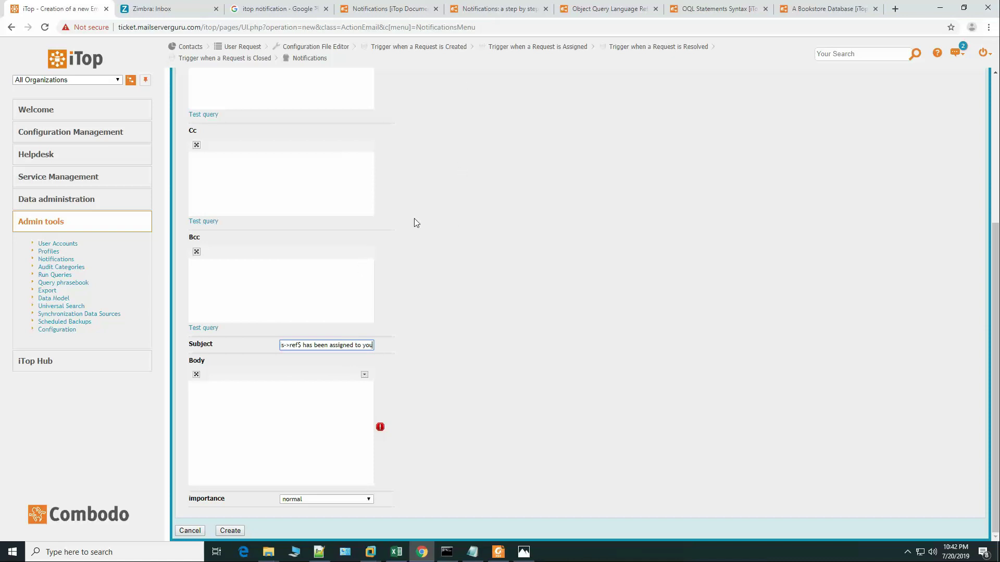
pyautogui.scroll(4, 414, 217)
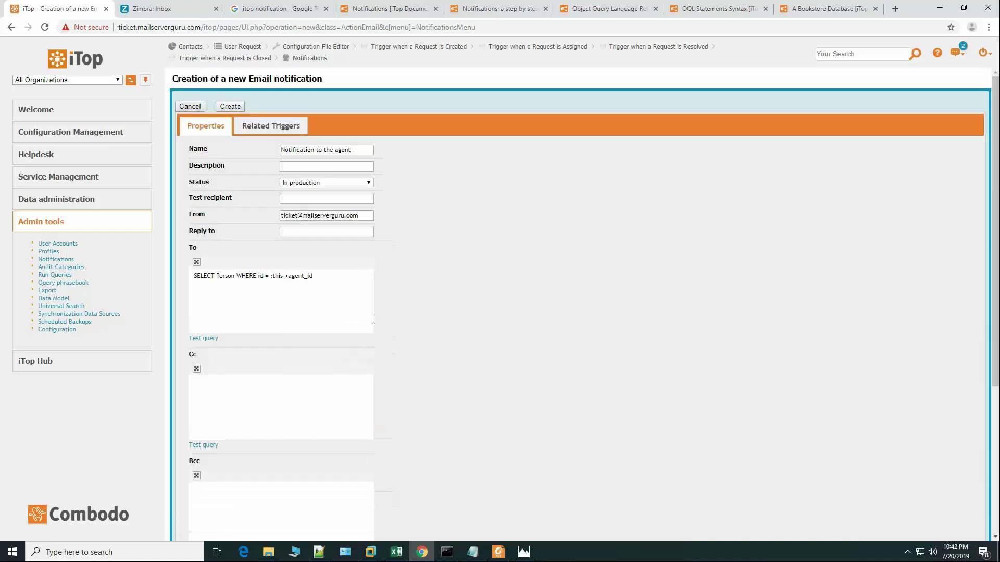
pyautogui.click(496, 9)
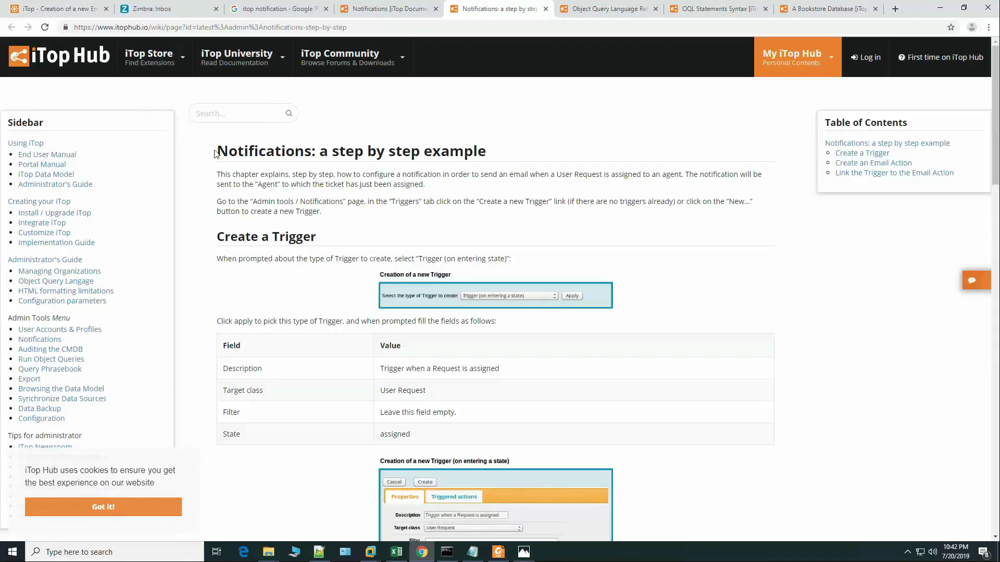
pyautogui.scroll(-13, 437, 230)
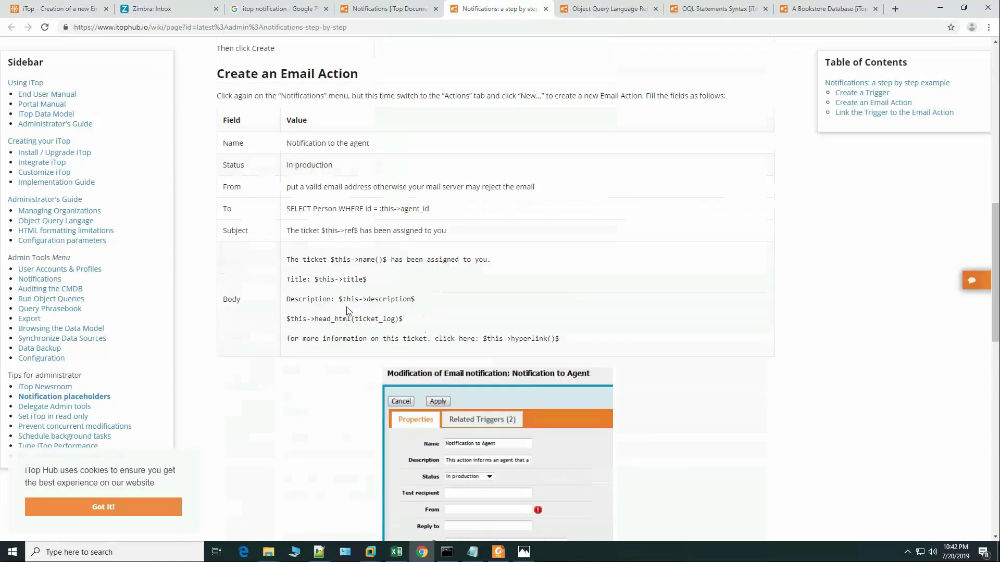
pyautogui.scroll(-12, 365, 318)
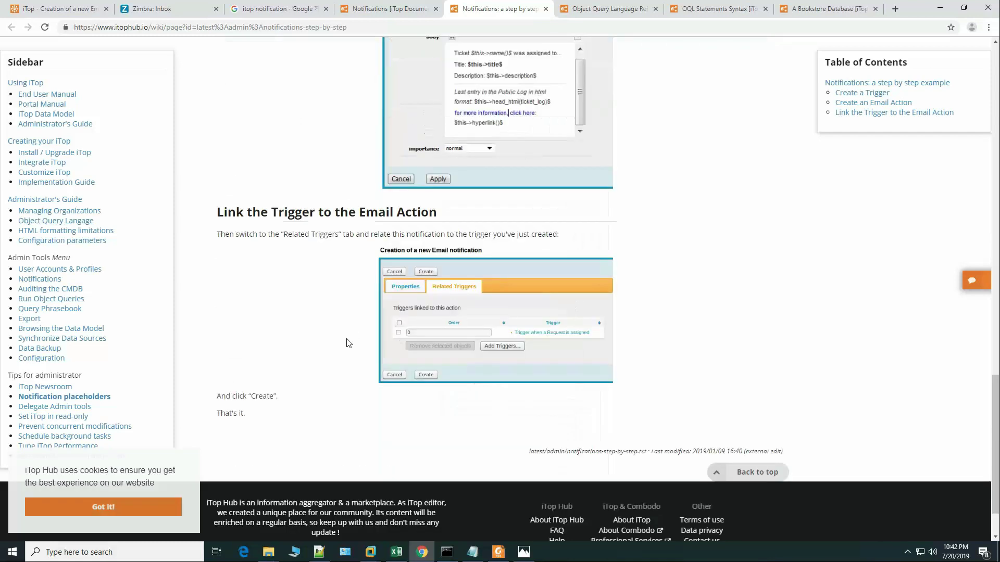
pyautogui.scroll(7, 339, 337)
pyautogui.scroll(18, 336, 338)
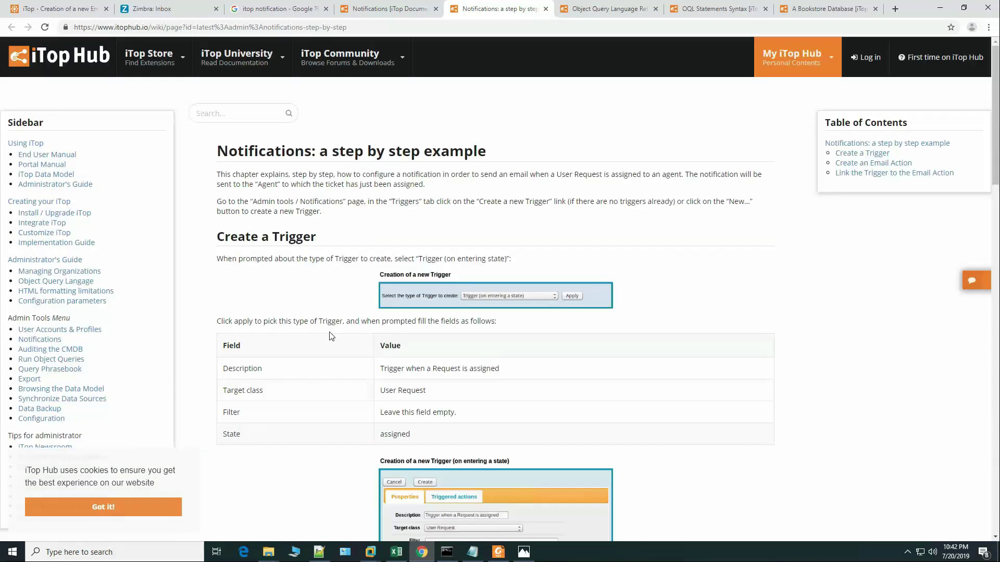
pyautogui.click(59, 7)
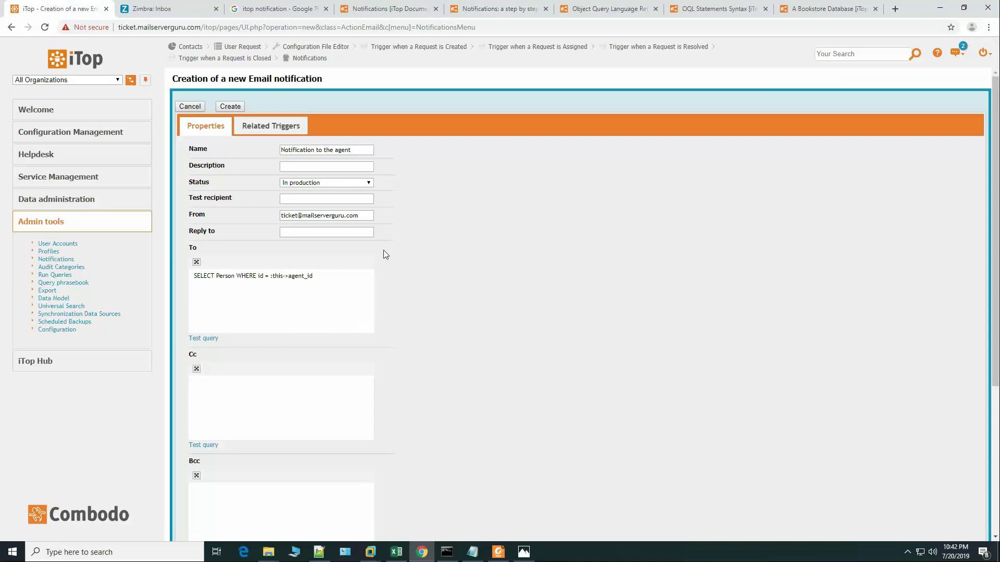
# Step: Attempt saving the notification and dismiss the missing mandatory fields warning
pyautogui.click(357, 288)
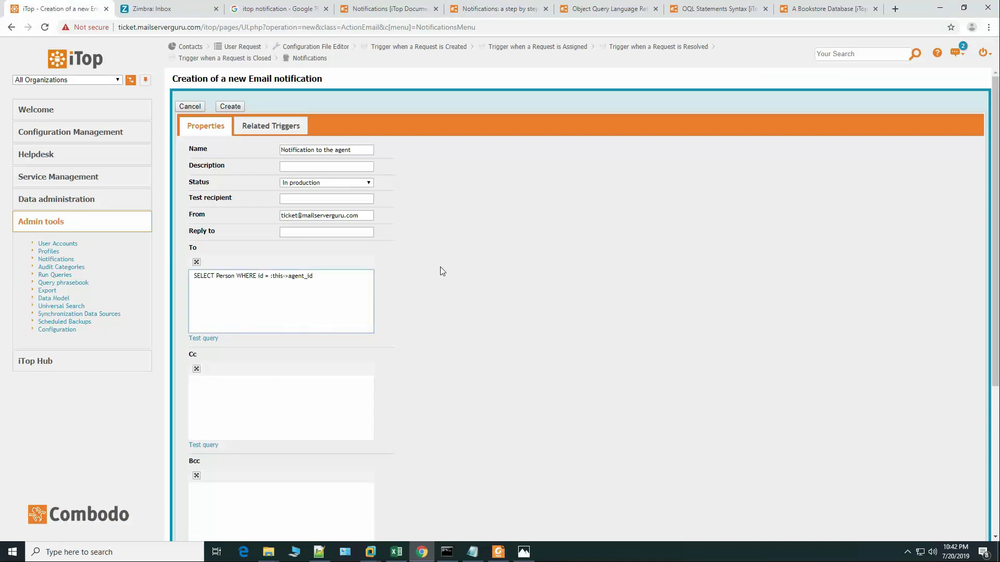
pyautogui.scroll(-1, 320, 282)
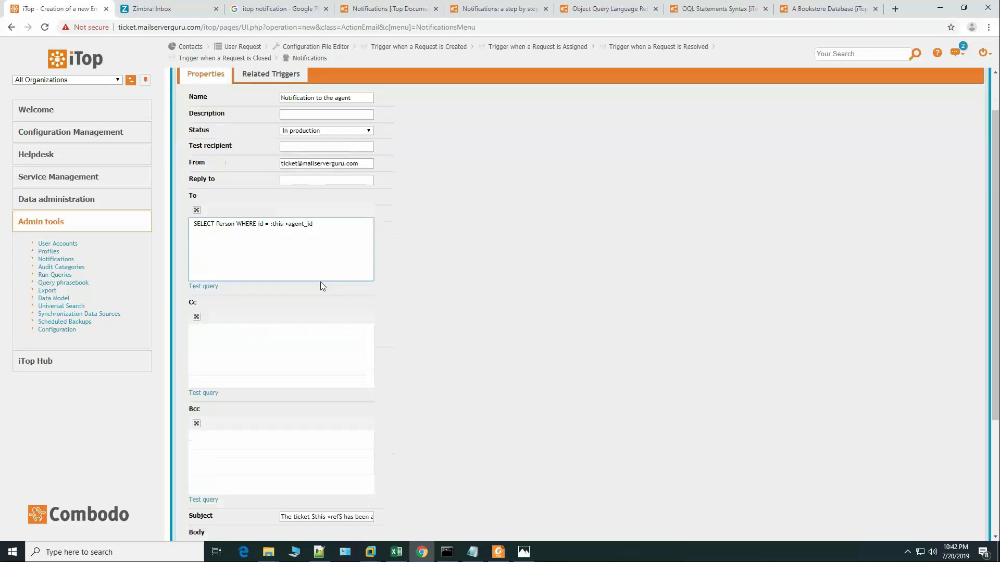
pyautogui.scroll(-3, 328, 268)
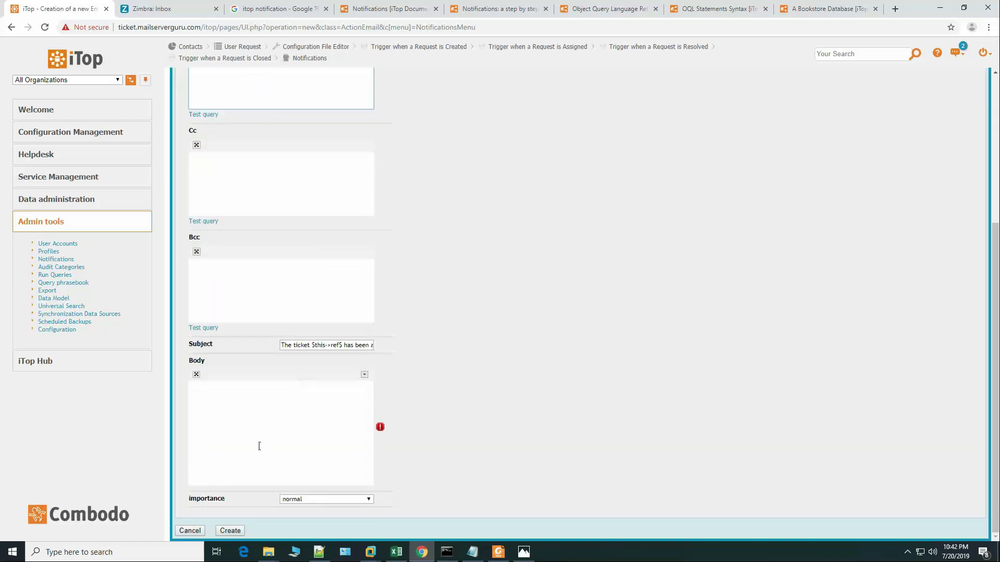
pyautogui.click(232, 532)
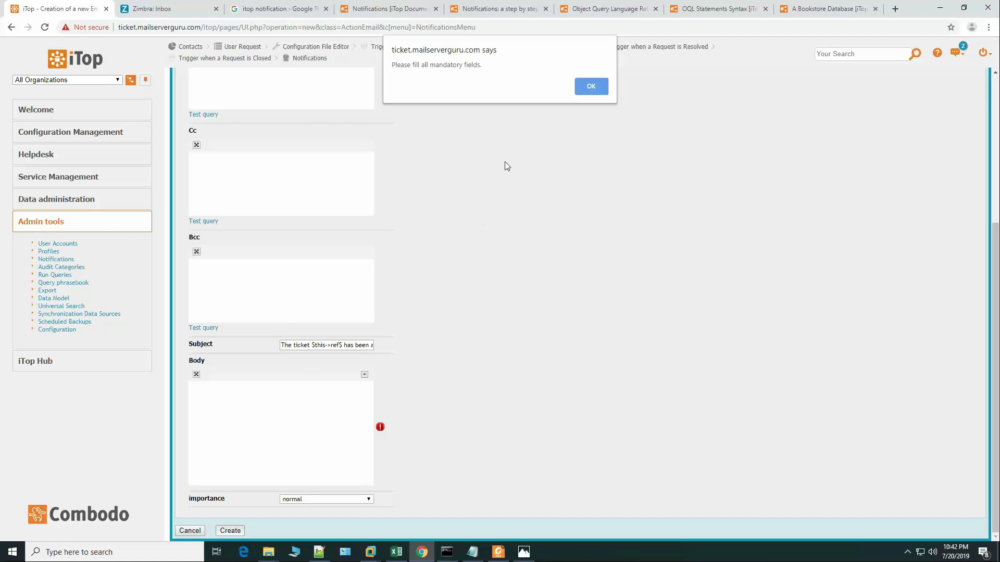
pyautogui.click(592, 87)
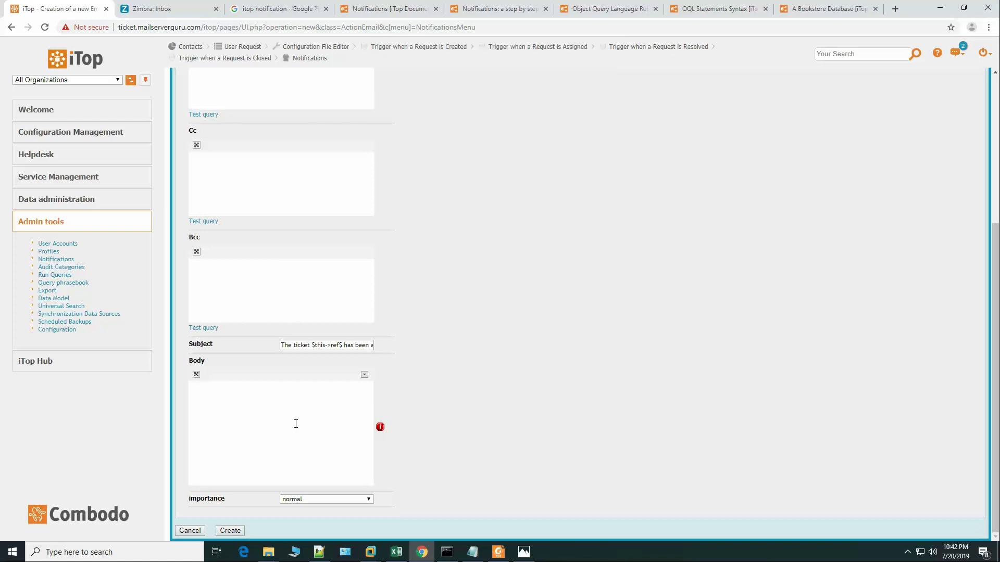
# Step: Paste the ticket-assigned body line from the notes into Body and create the notification
pyautogui.click(474, 555)
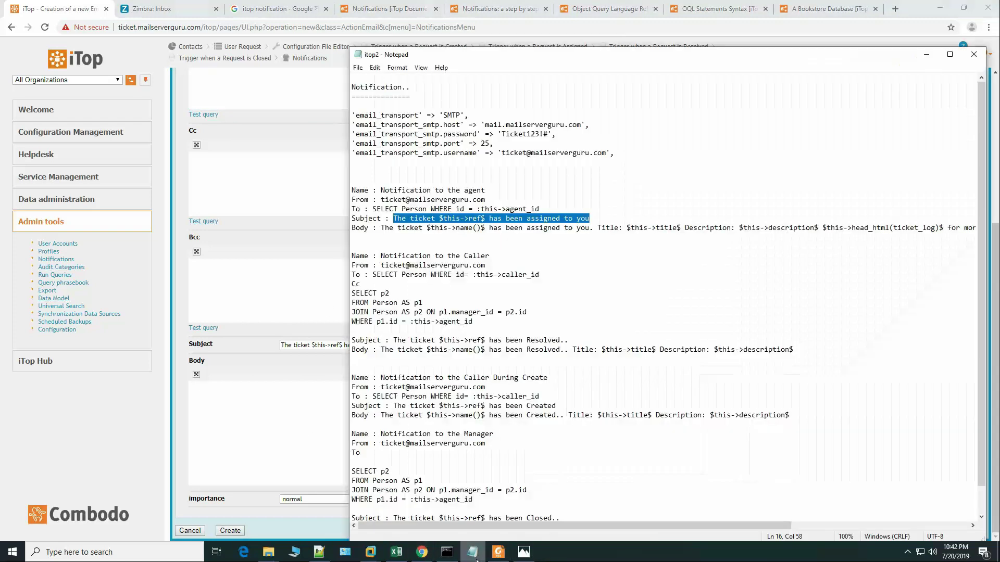
pyautogui.click(383, 230)
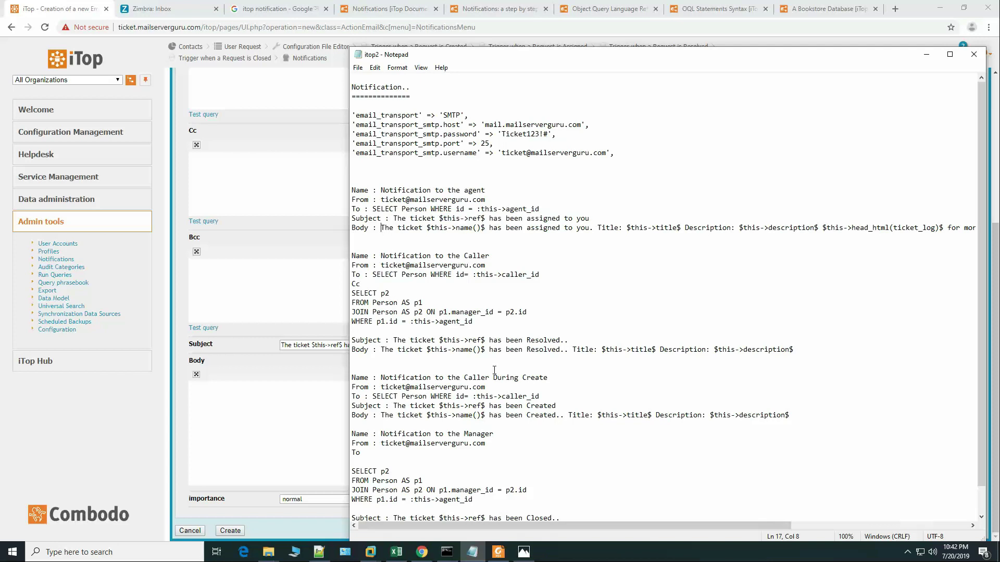
pyautogui.hotkey('shift', 'End')
pyautogui.click(328, 405)
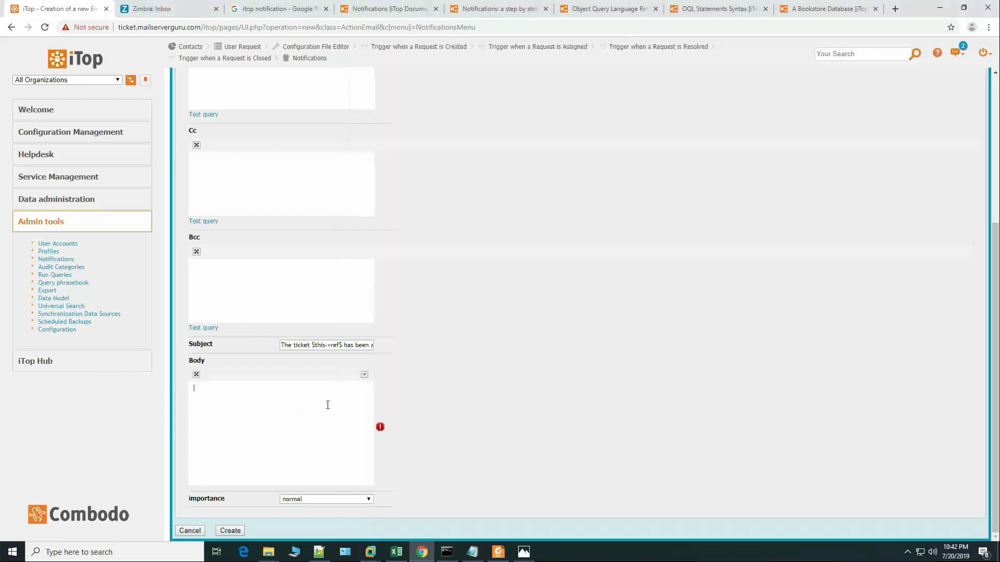
pyautogui.hotkey('ctrl', 'v')
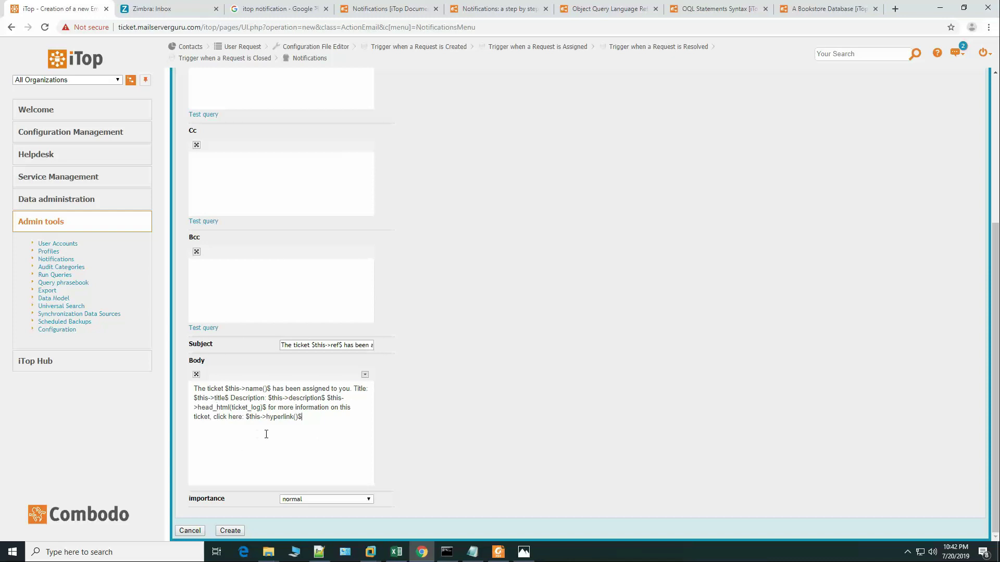
pyautogui.click(230, 530)
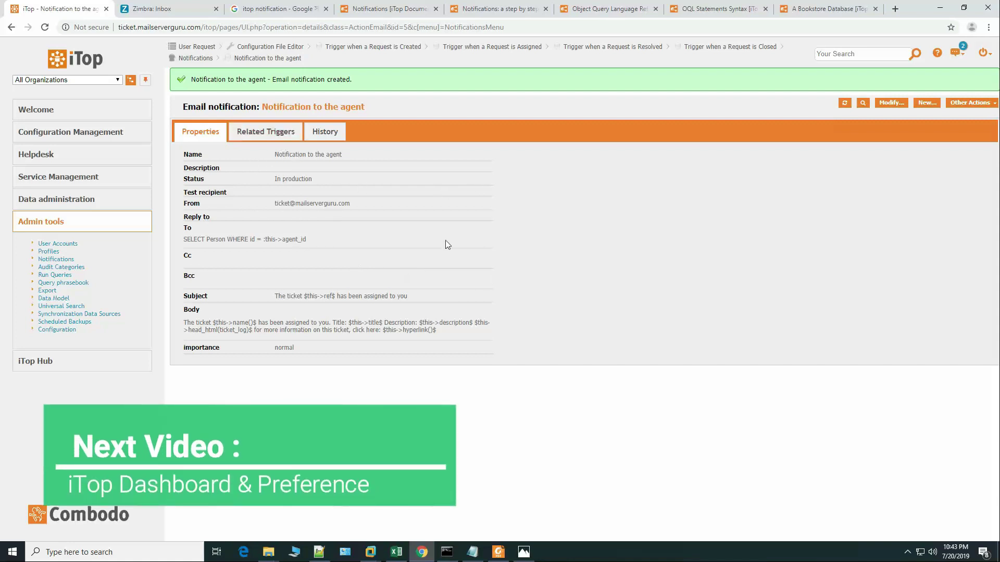
# Step: Start a new email notification named 'Notification to the Caller' with status In production
pyautogui.click(927, 103)
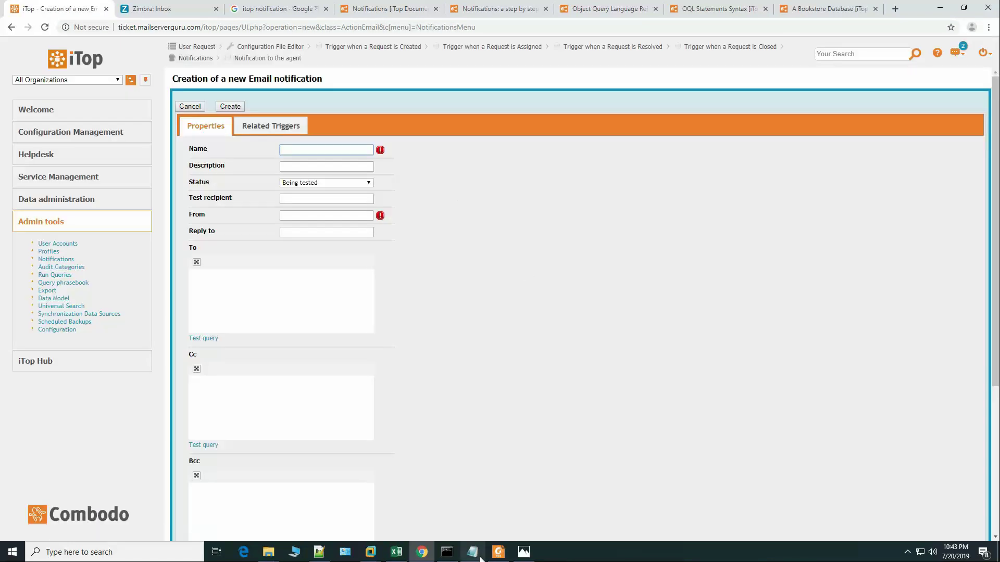
pyautogui.click(472, 552)
pyautogui.press('Home')
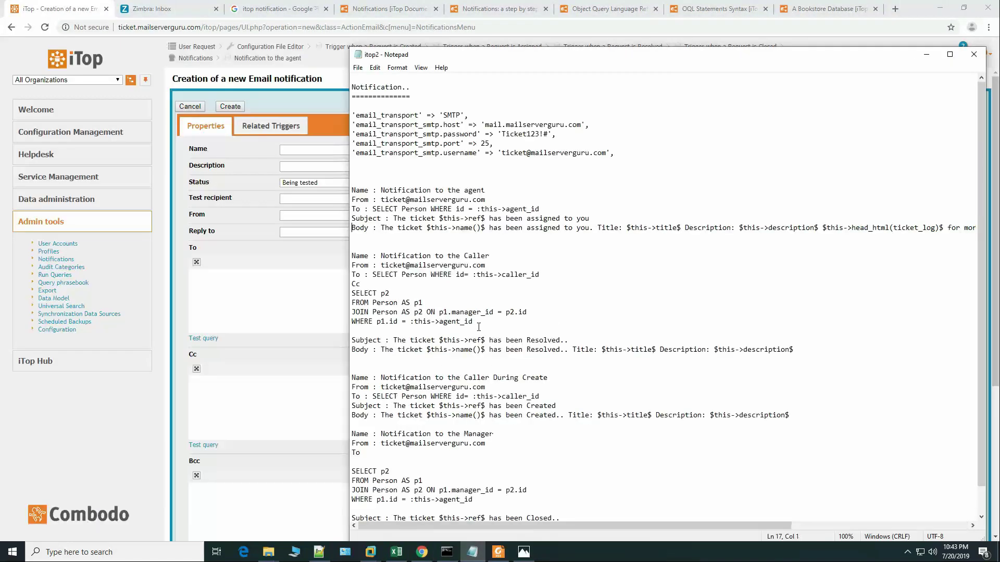
pyautogui.moveTo(381, 256); pyautogui.dragTo(516, 256)
pyautogui.hotkey('ctrl', 'c')
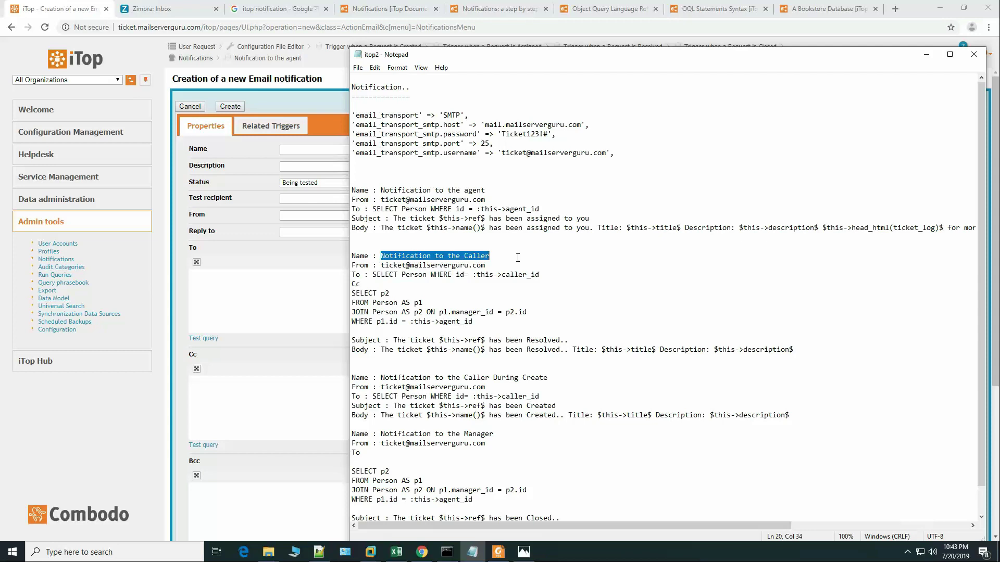
pyautogui.click(281, 253)
pyautogui.click(306, 150)
pyautogui.hotkey('ctrl', 'v')
pyautogui.click(333, 183)
pyautogui.click(321, 208)
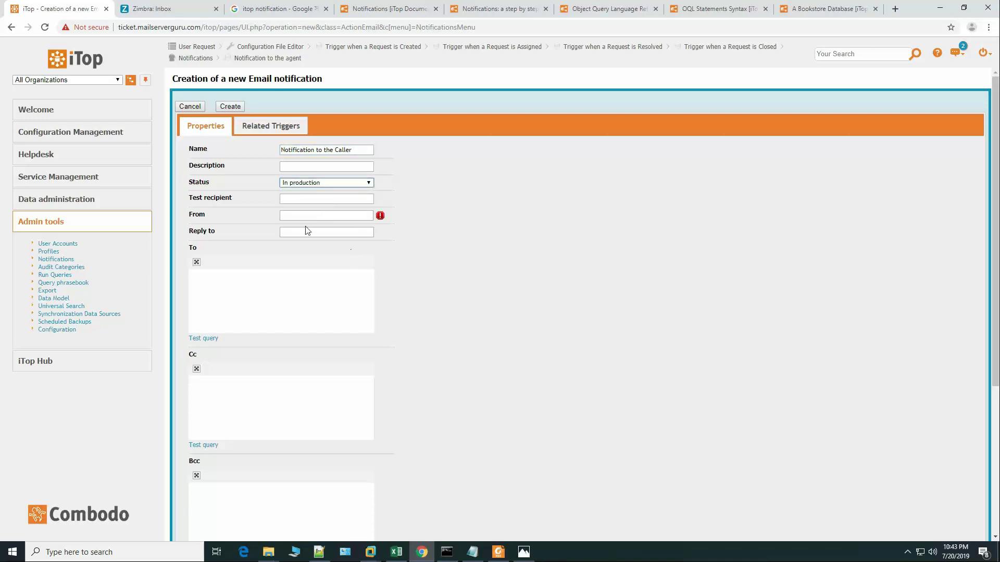
# Step: Set From to the suggested ticket sender address and paste the caller query into To
pyautogui.click(318, 215)
pyautogui.click(328, 235)
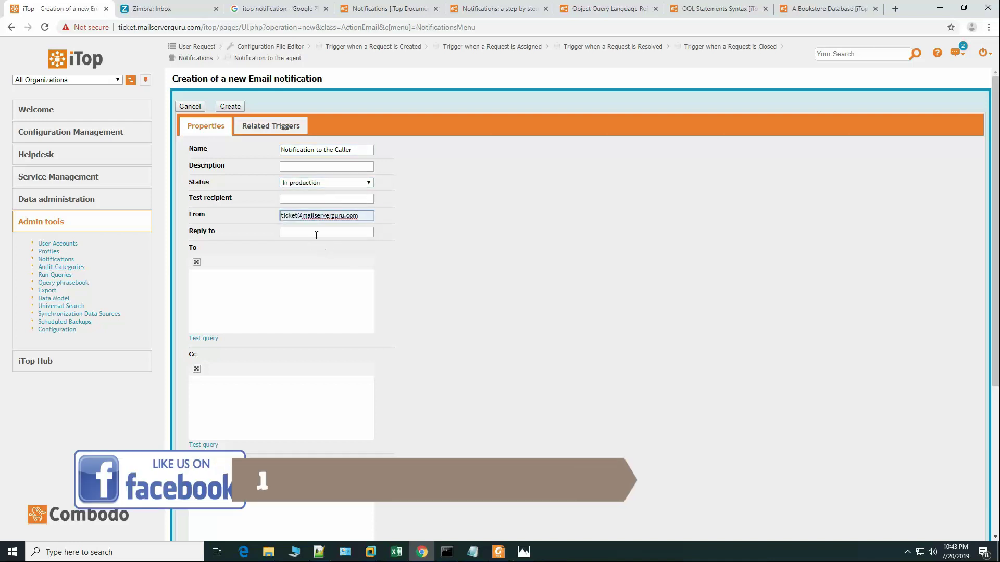
pyautogui.click(279, 318)
pyautogui.click(473, 551)
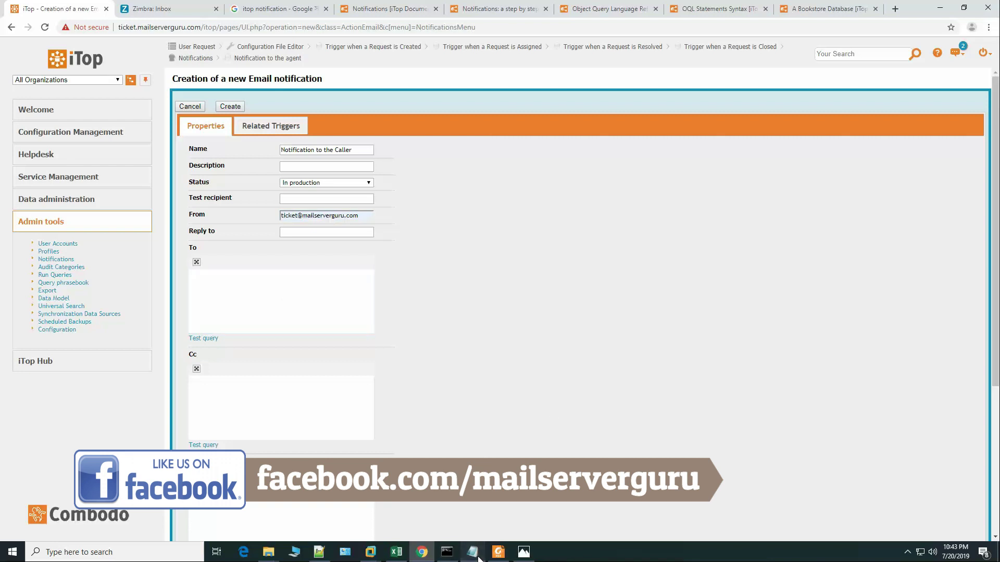
pyautogui.moveTo(373, 274); pyautogui.dragTo(550, 276)
pyautogui.hotkey('ctrl', 'c')
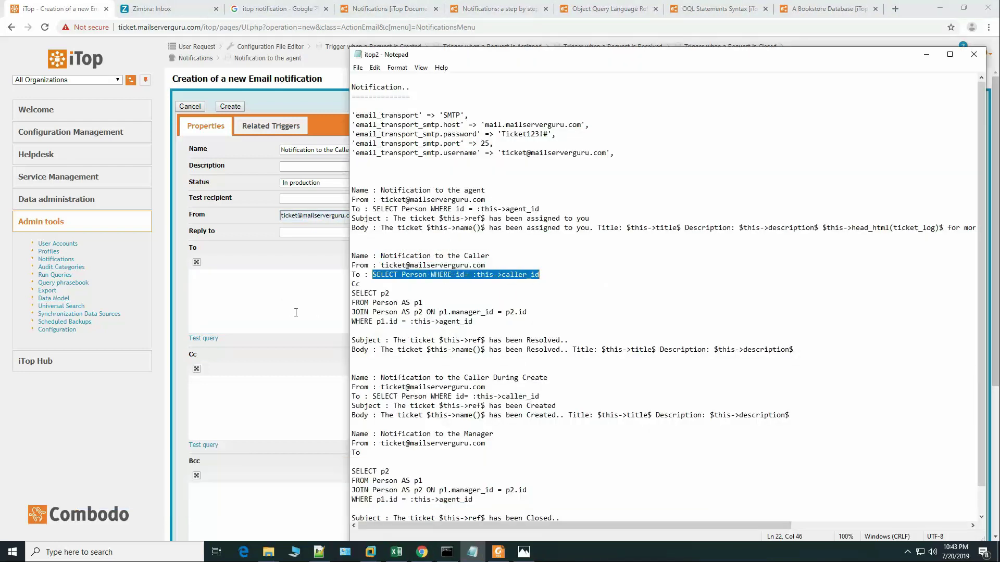
pyautogui.click(289, 310)
pyautogui.hotkey('ctrl', 'v')
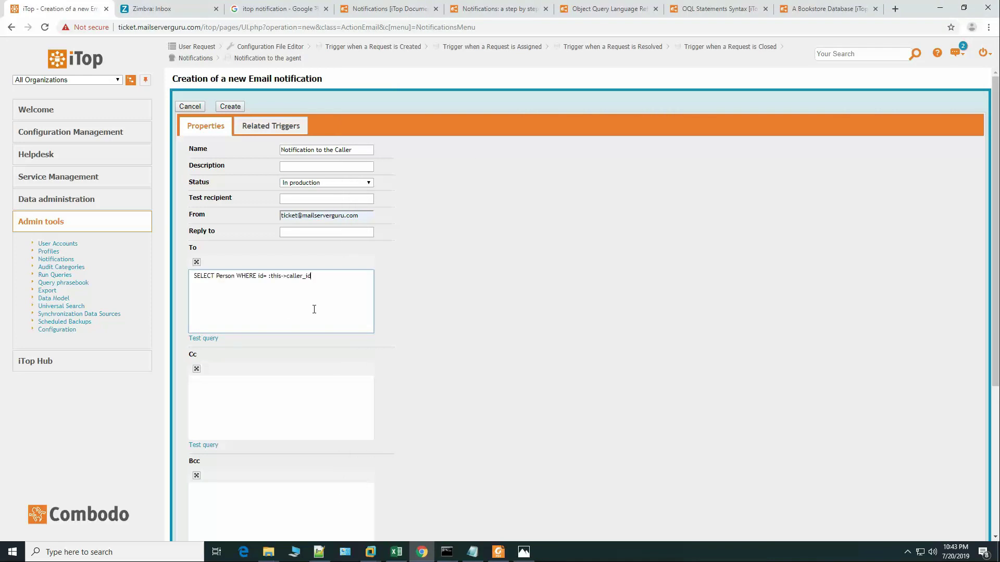
# Step: Paste the four-line agent's manager query from the notes into the Cc field
pyautogui.click(300, 417)
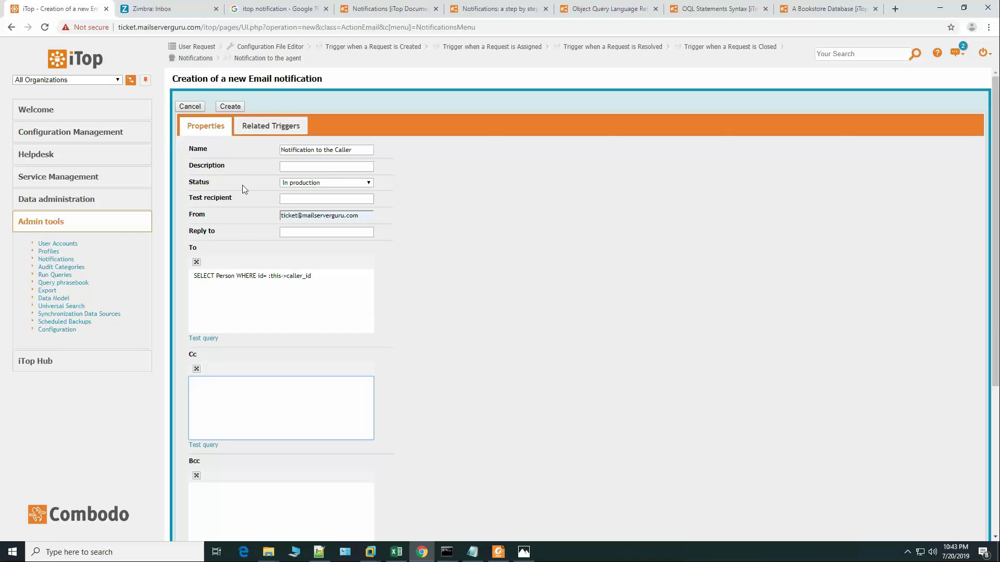
pyautogui.click(474, 556)
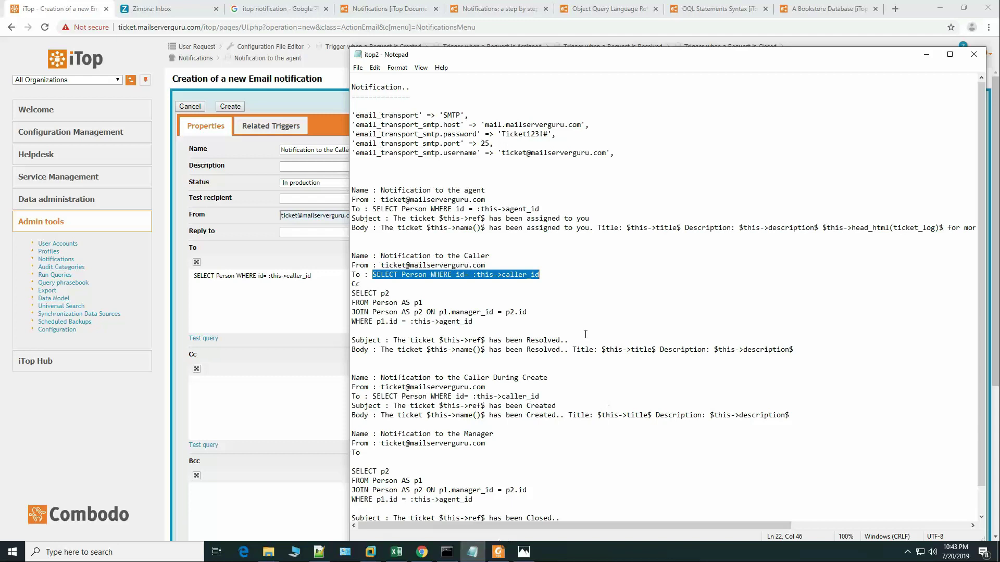
pyautogui.moveTo(353, 294); pyautogui.dragTo(487, 323)
pyautogui.hotkey('ctrl', 'c')
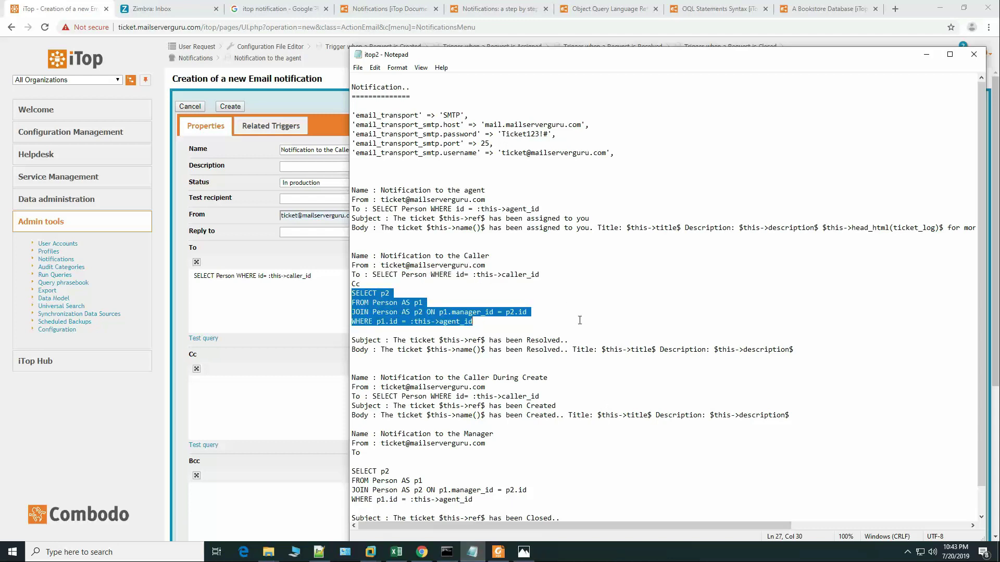
pyautogui.click(414, 294)
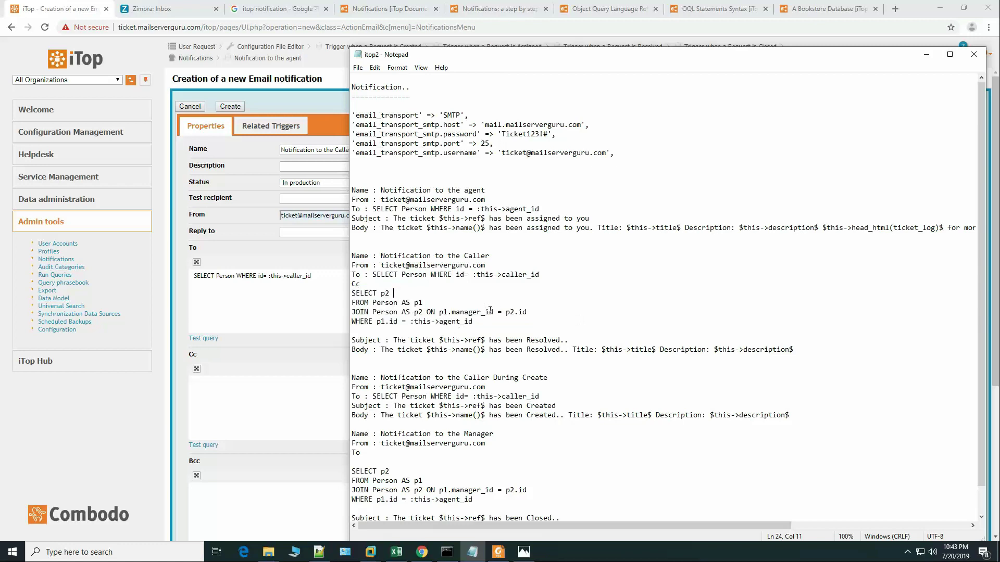
pyautogui.moveTo(473, 321); pyautogui.dragTo(439, 323)
pyautogui.click(394, 292)
pyautogui.click(251, 396)
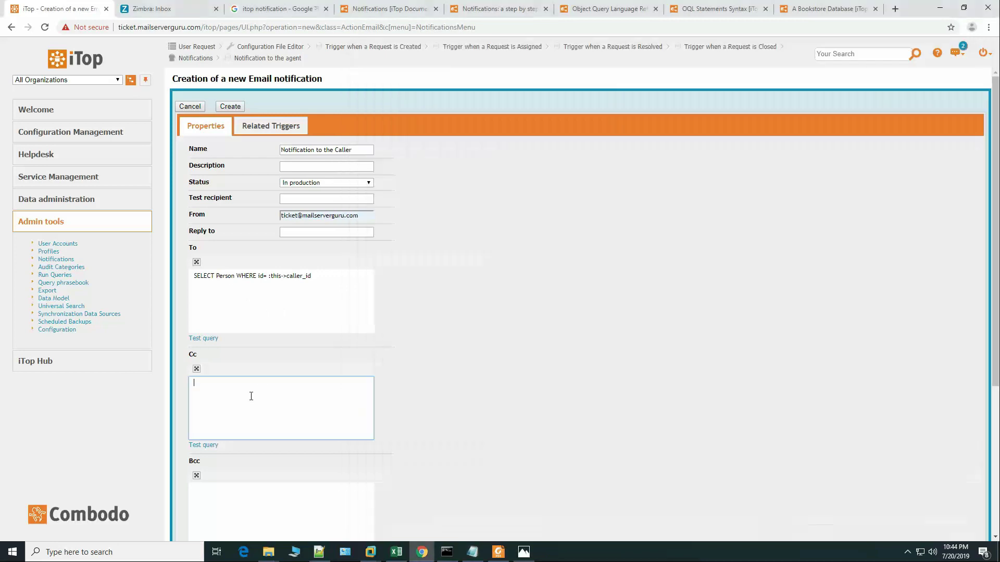
pyautogui.hotkey('ctrl', 'v')
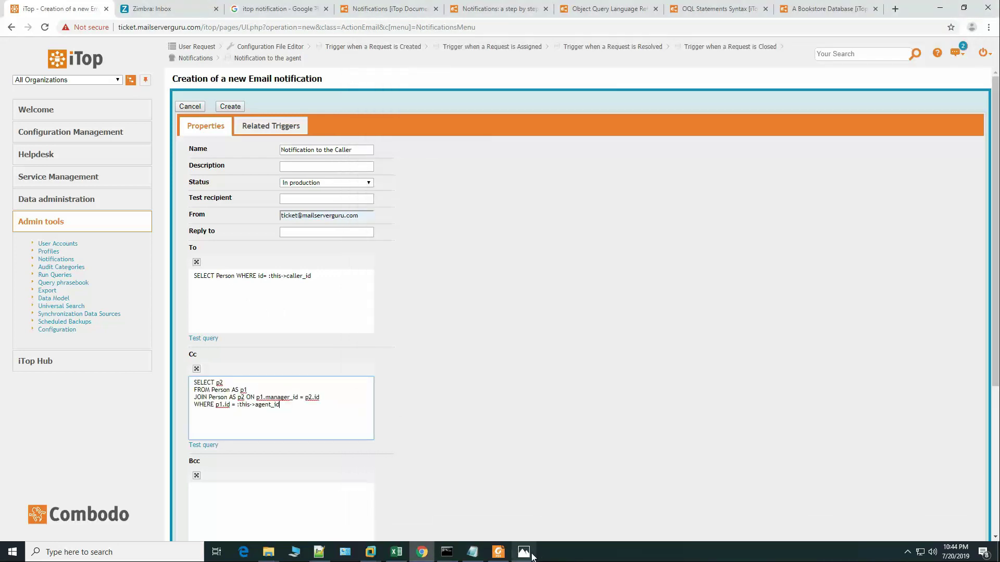
# Step: Copy the Resolved subject text from the notes for the Subject field
pyautogui.click(473, 554)
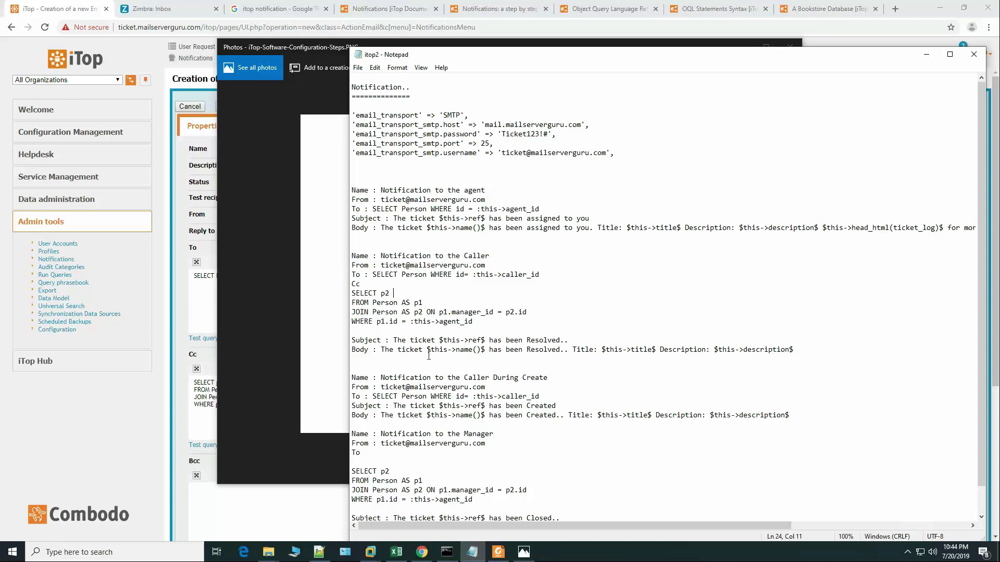
pyautogui.moveTo(394, 341); pyautogui.dragTo(574, 341)
pyautogui.hotkey('ctrl', 'c')
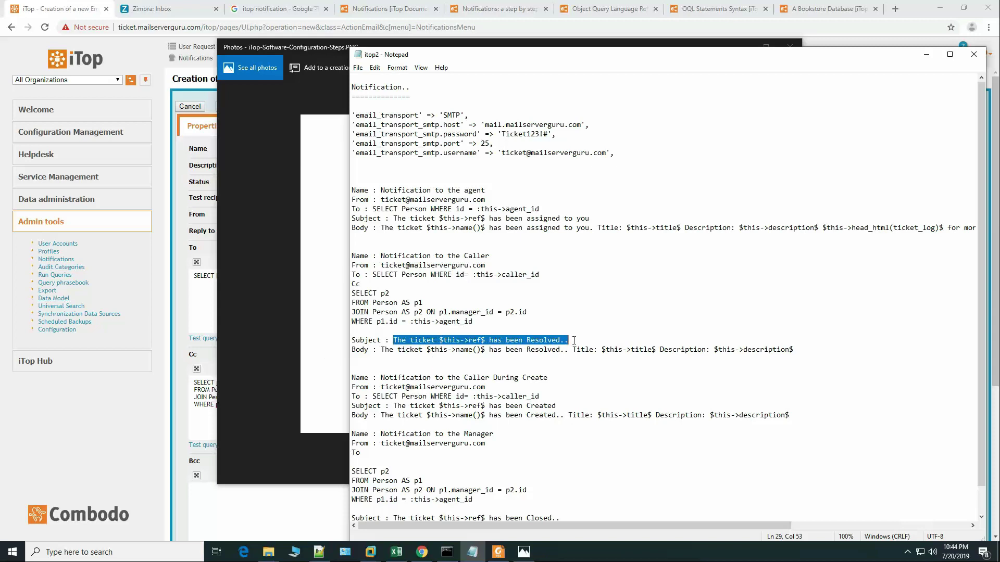
pyautogui.click(222, 382)
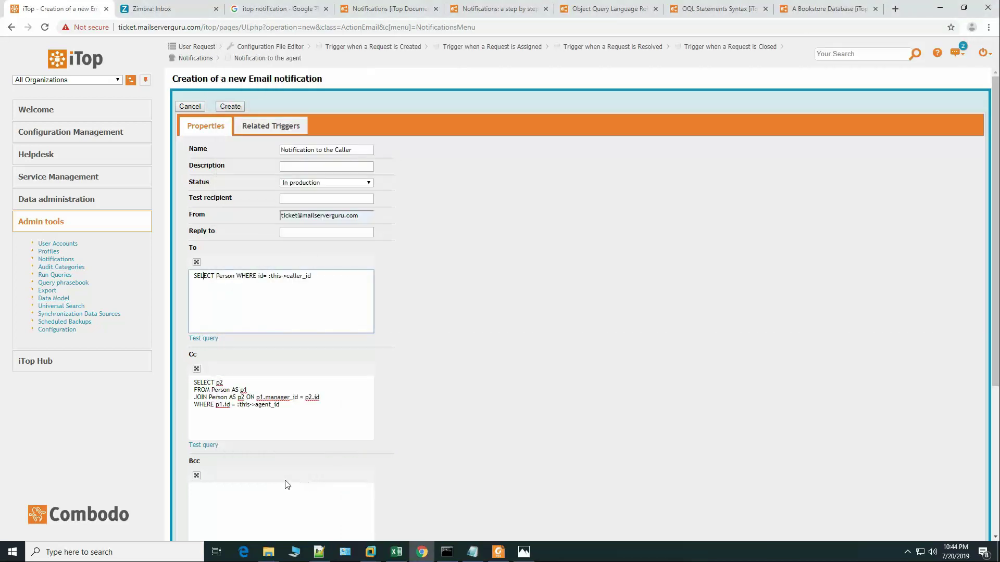
pyautogui.scroll(-4, 324, 413)
# Step: Paste the ticket-resolved subject into the Subject field
pyautogui.click(304, 345)
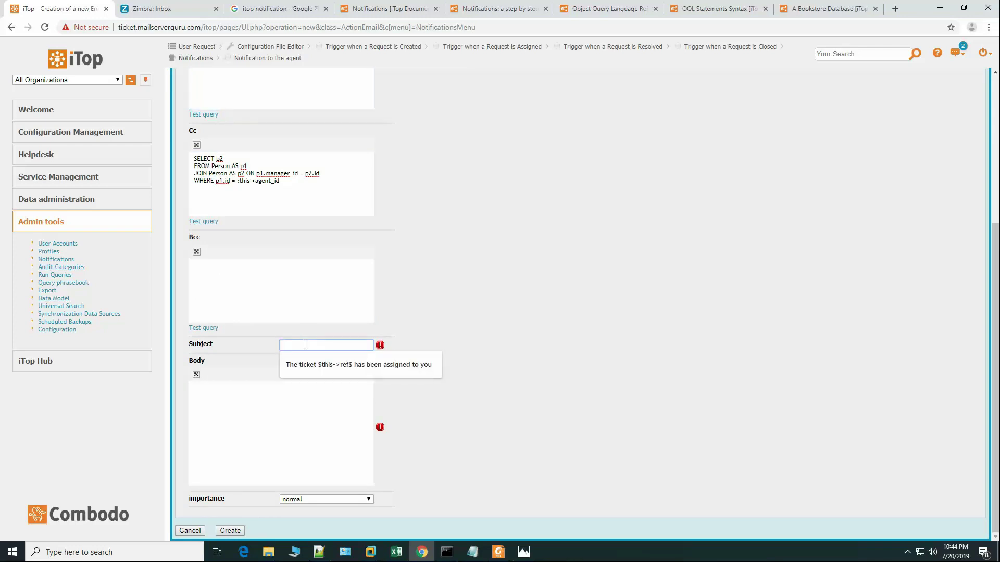
pyautogui.hotkey('ctrl', 'v')
pyautogui.click(435, 375)
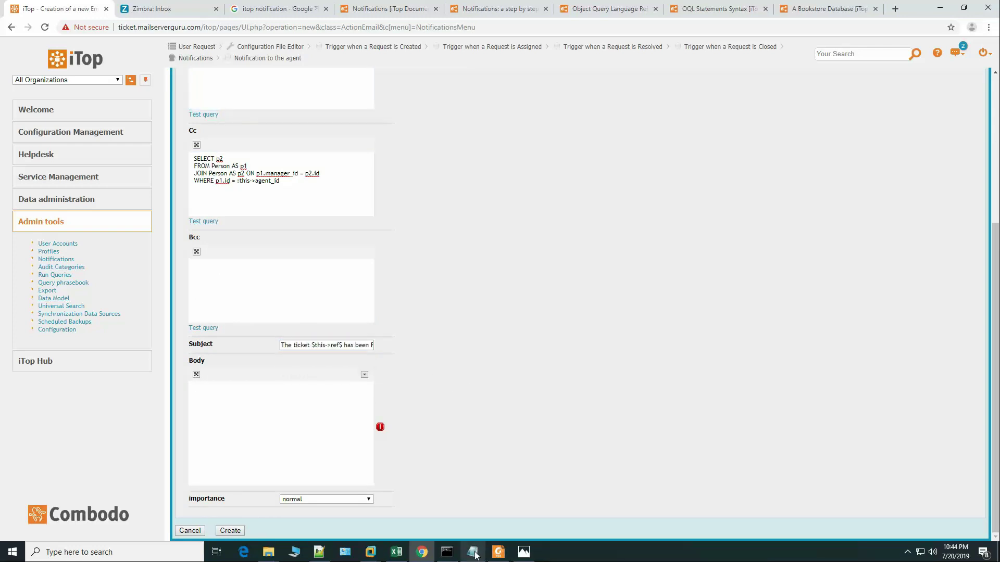
# Step: Paste the Resolved body text from the notes into Body and create the notification
pyautogui.click(474, 553)
pyautogui.moveTo(381, 350); pyautogui.dragTo(810, 346)
pyautogui.hotkey('ctrl', 'c')
pyautogui.click(314, 435)
pyautogui.hotkey('ctrl', 'v')
pyautogui.scroll(4, 321, 430)
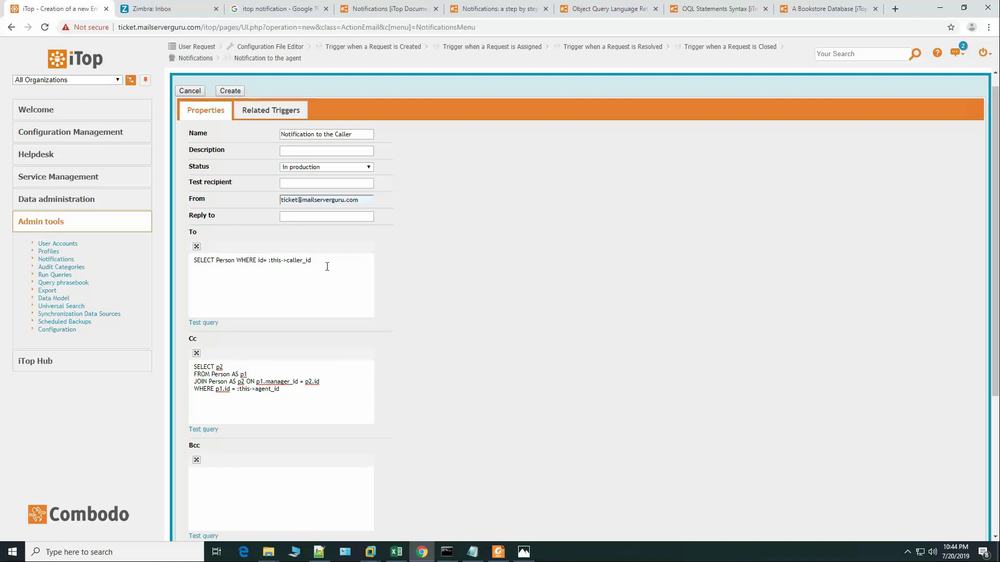
pyautogui.scroll(-3, 327, 267)
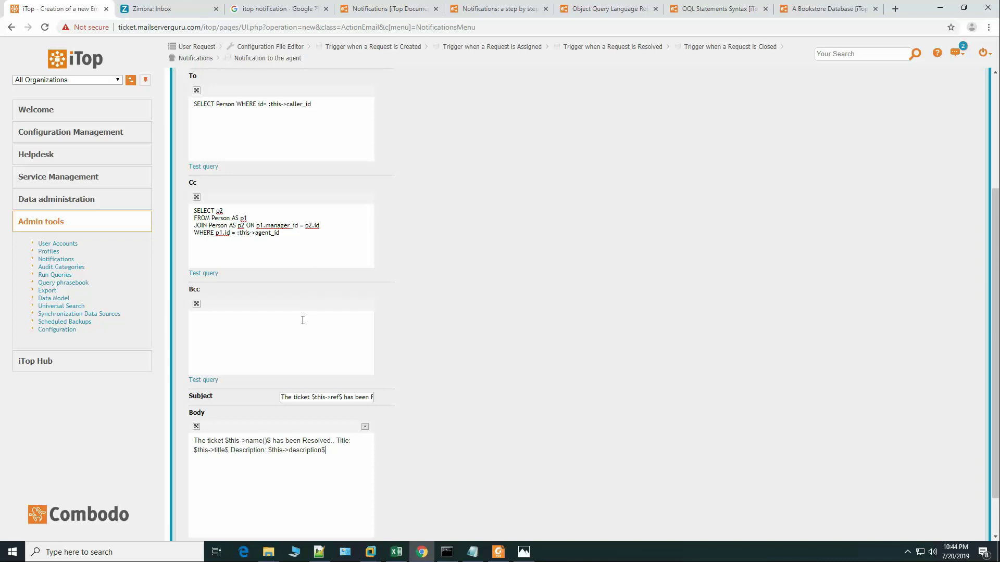
pyautogui.scroll(-1, 303, 322)
pyautogui.click(231, 531)
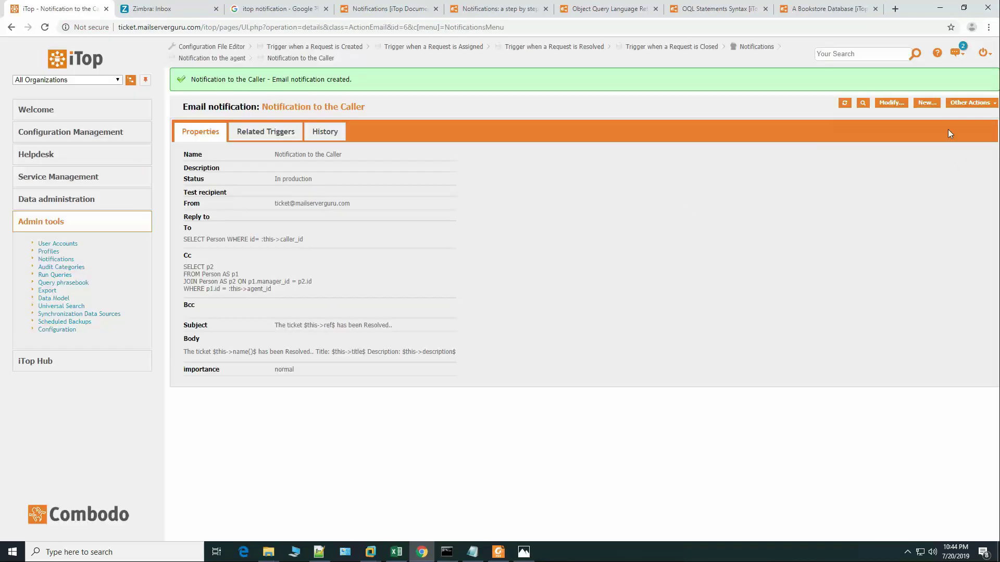
# Step: Start a new email notification named 'Notification to the Caller During Create', in production, using the ticket sender address
pyautogui.click(926, 103)
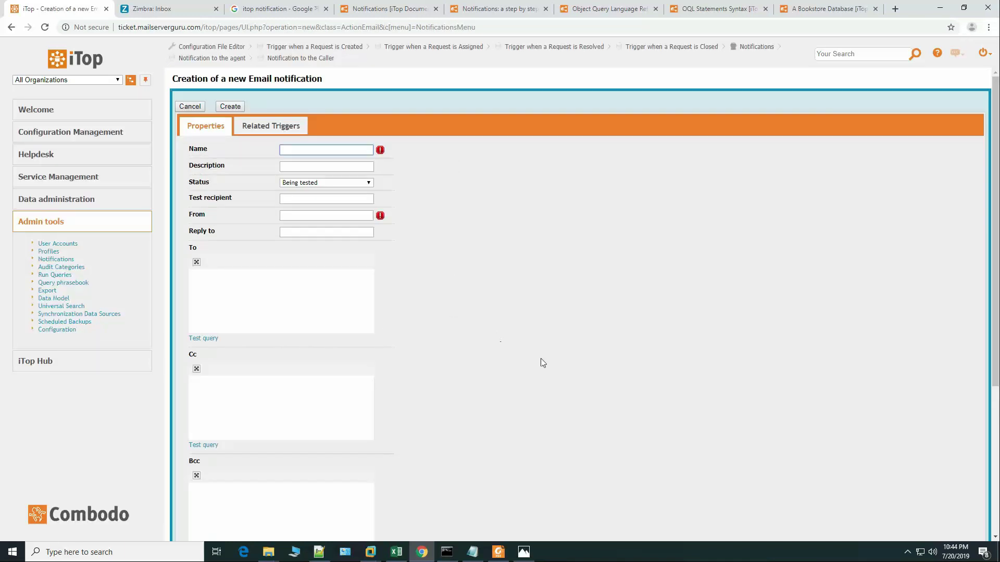
pyautogui.click(472, 552)
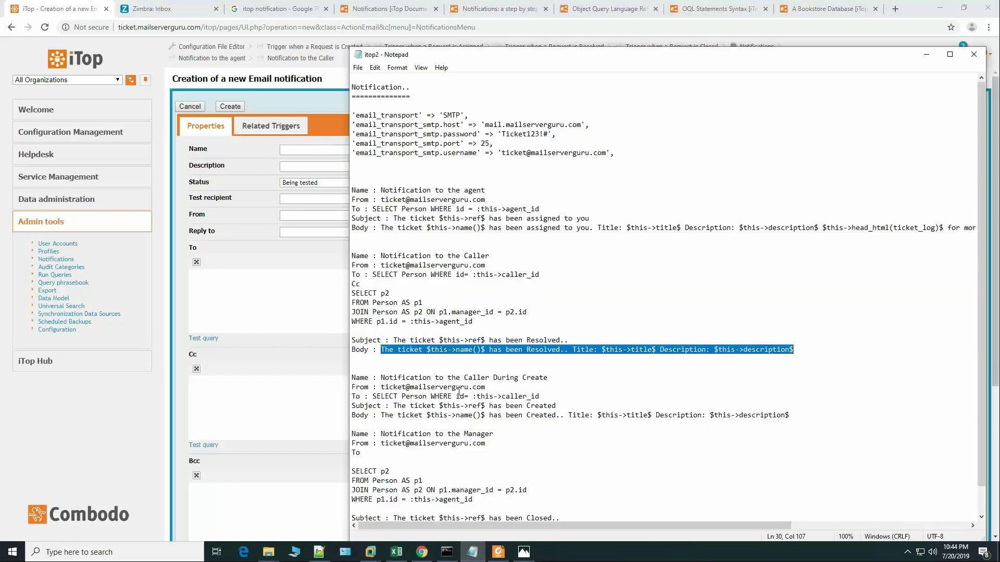
pyautogui.scroll(-1, 460, 363)
pyautogui.moveTo(380, 350); pyautogui.dragTo(557, 348)
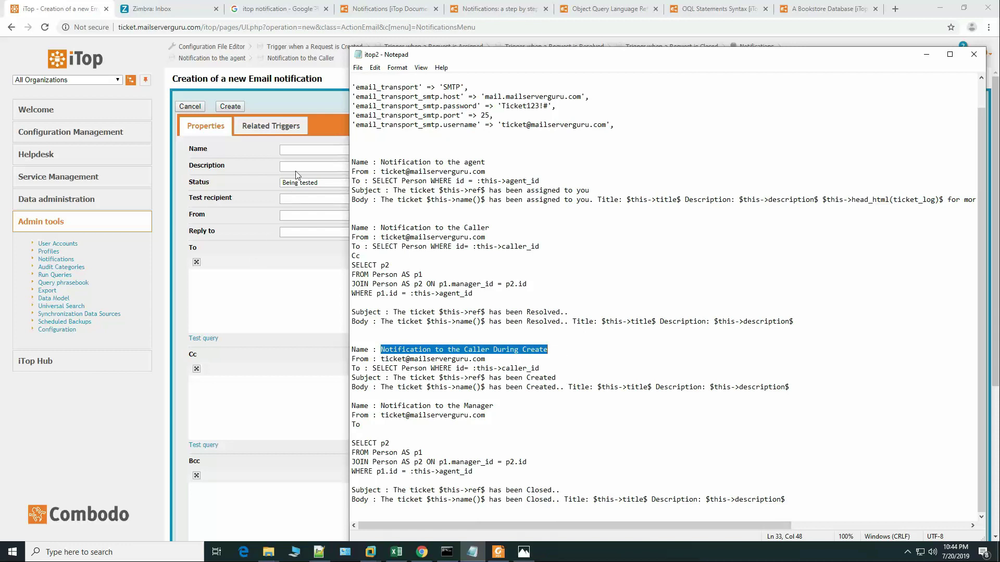
pyautogui.click(299, 149)
pyautogui.hotkey('ctrl', 'v')
pyautogui.press('Tab')
pyautogui.press('Tab')
pyautogui.click(326, 183)
pyautogui.click(318, 208)
pyautogui.click(309, 216)
pyautogui.click(321, 234)
# Step: Paste the caller_id recipient query into To and copy the Created subject text from the notes
pyautogui.click(279, 279)
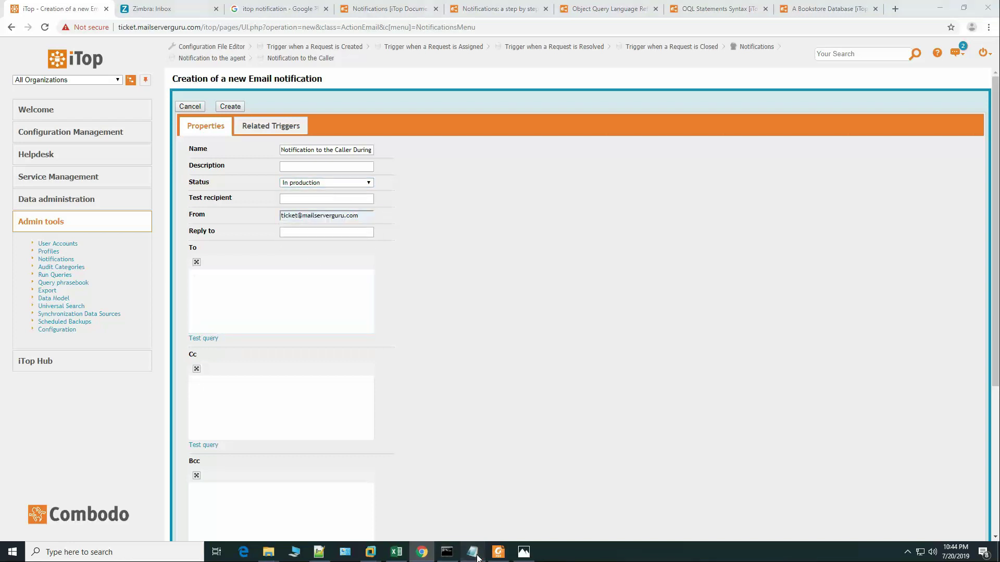
pyautogui.click(473, 552)
pyautogui.moveTo(375, 368); pyautogui.dragTo(556, 367)
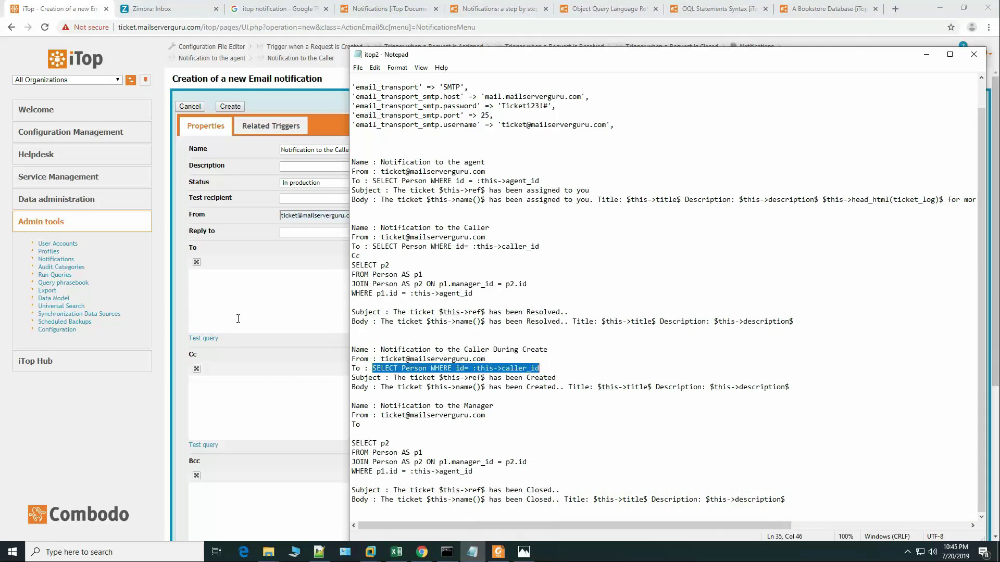
pyautogui.click(345, 324)
pyautogui.hotkey('ctrl', 'v')
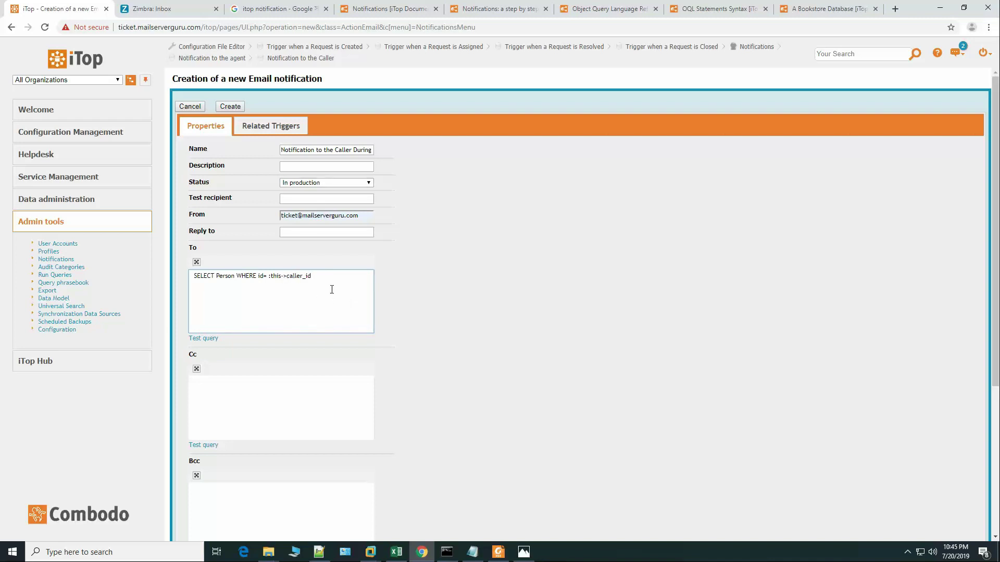
pyautogui.click(472, 552)
pyautogui.moveTo(394, 379); pyautogui.dragTo(576, 377)
pyautogui.click(305, 389)
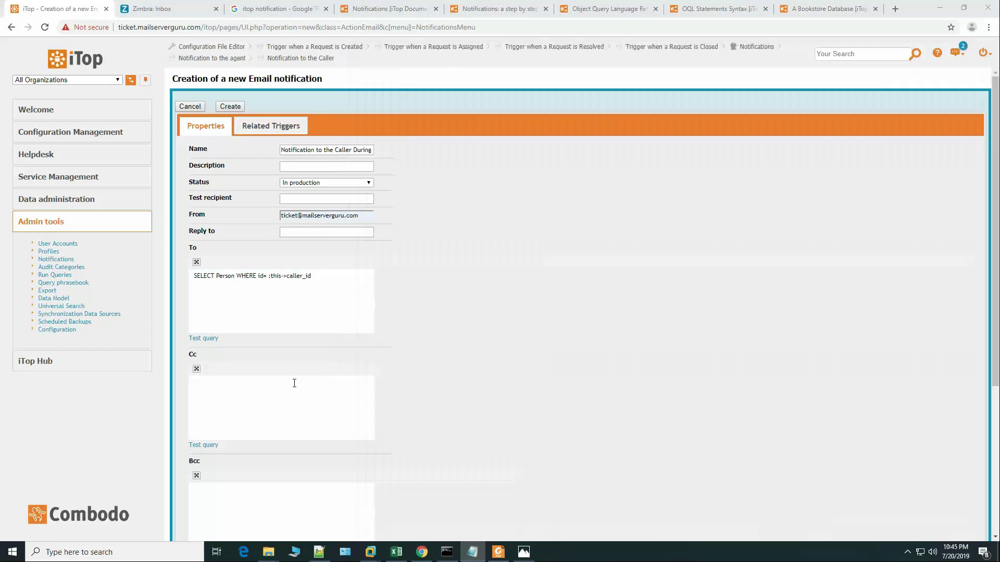
pyautogui.scroll(-4, 307, 395)
pyautogui.click(308, 347)
# Step: Fill in the ticket Created subject and Created body text
pyautogui.hotkey('ctrl', 'v')
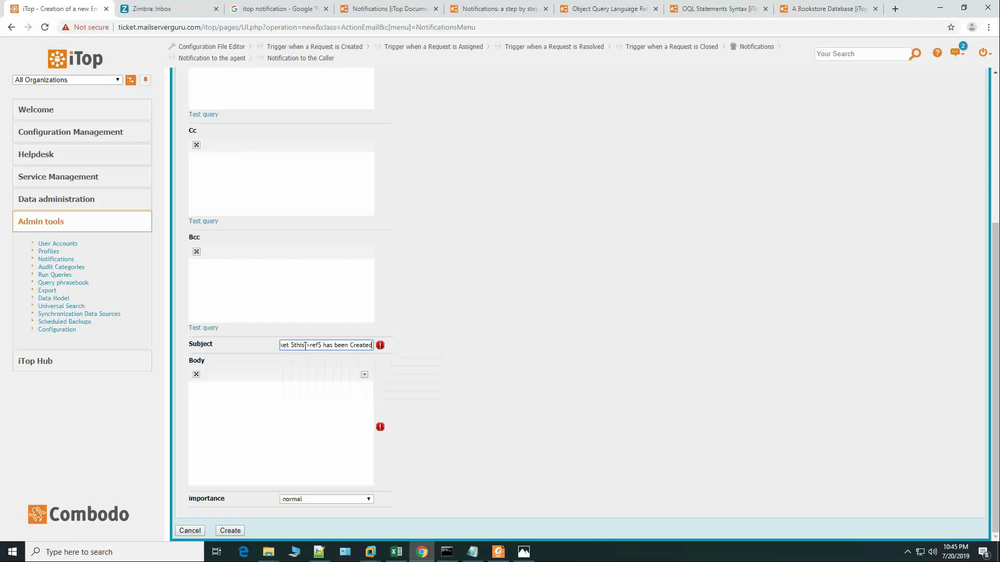
pyautogui.click(472, 552)
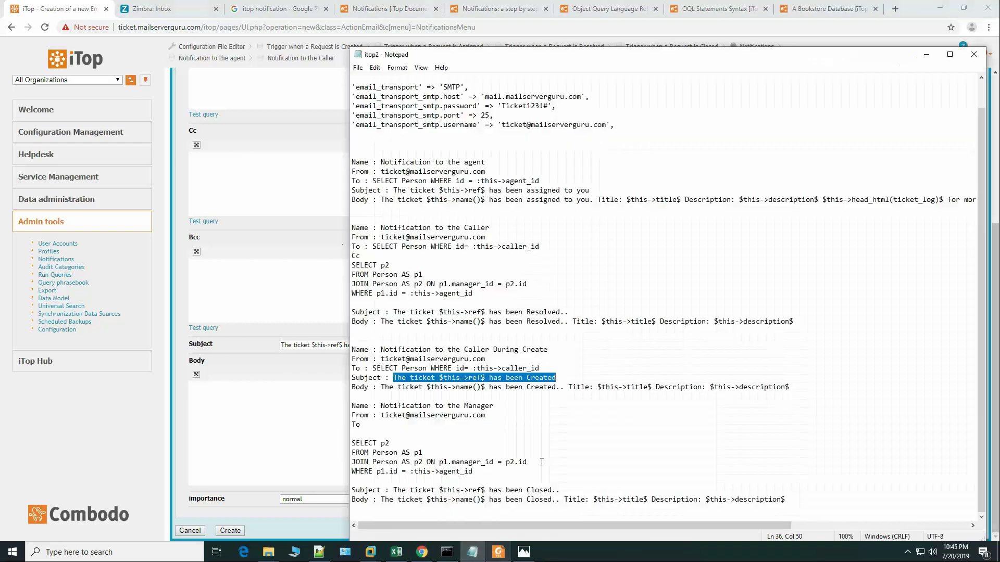
pyautogui.moveTo(382, 389); pyautogui.dragTo(810, 387)
pyautogui.click(248, 421)
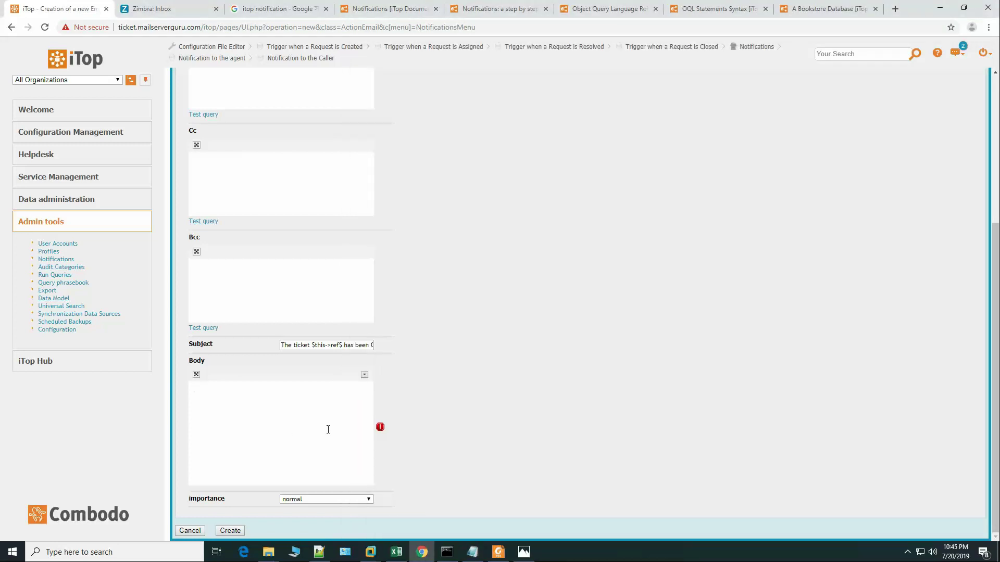
pyautogui.hotkey('ctrl', 'v')
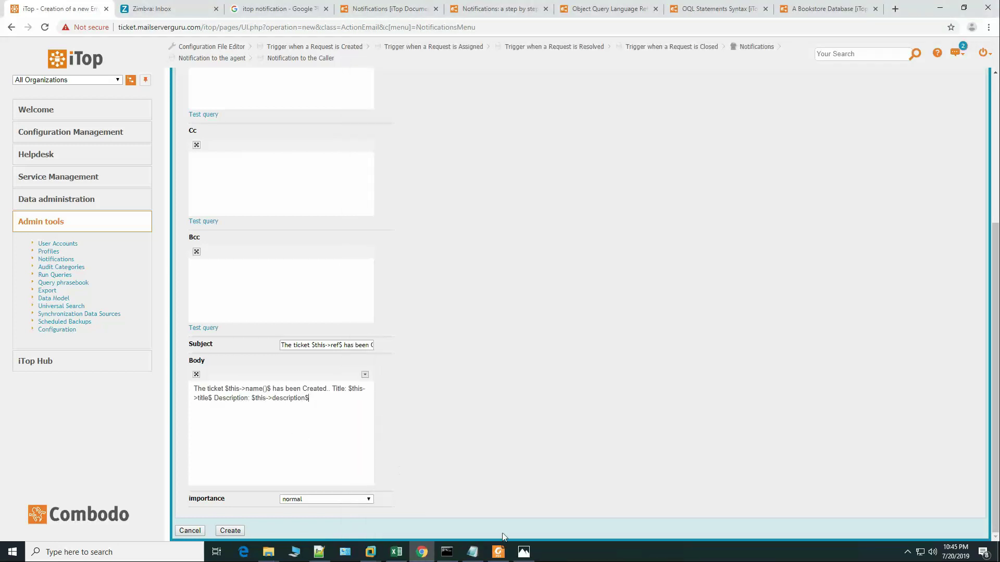
# Step: Check the notifications guide, then save the 'Notification to the Caller During Create' email
pyautogui.click(472, 552)
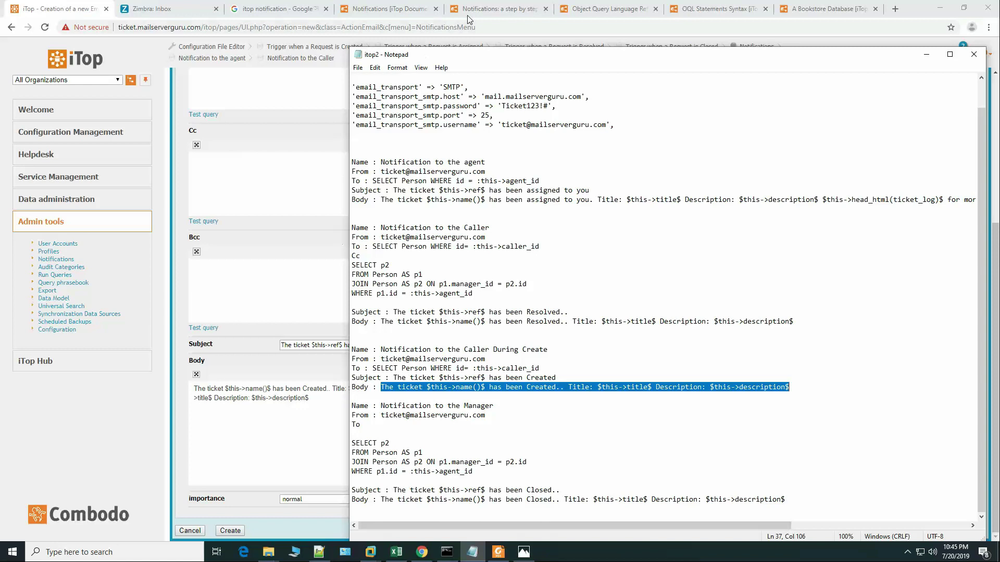
pyautogui.click(508, 8)
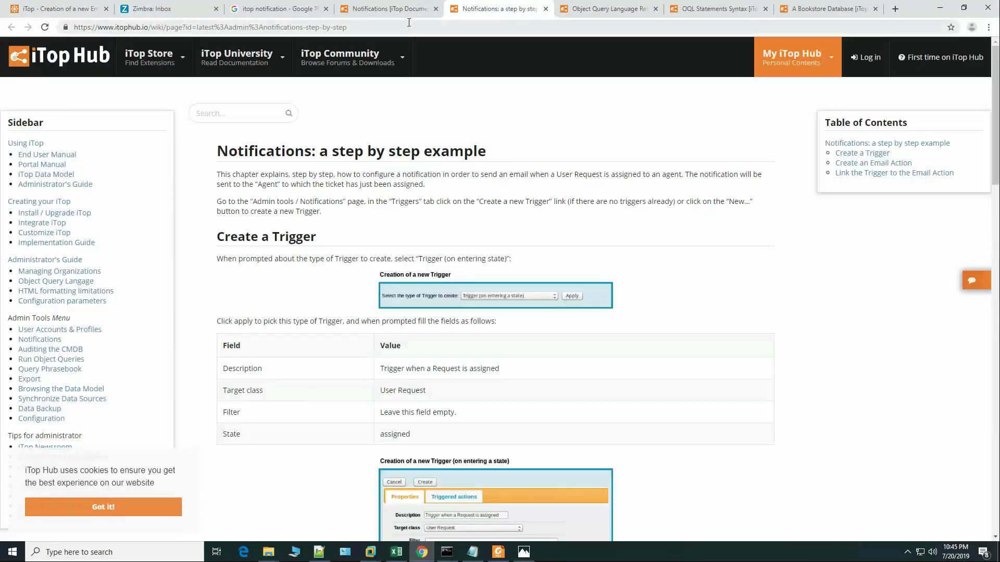
pyautogui.click(55, 9)
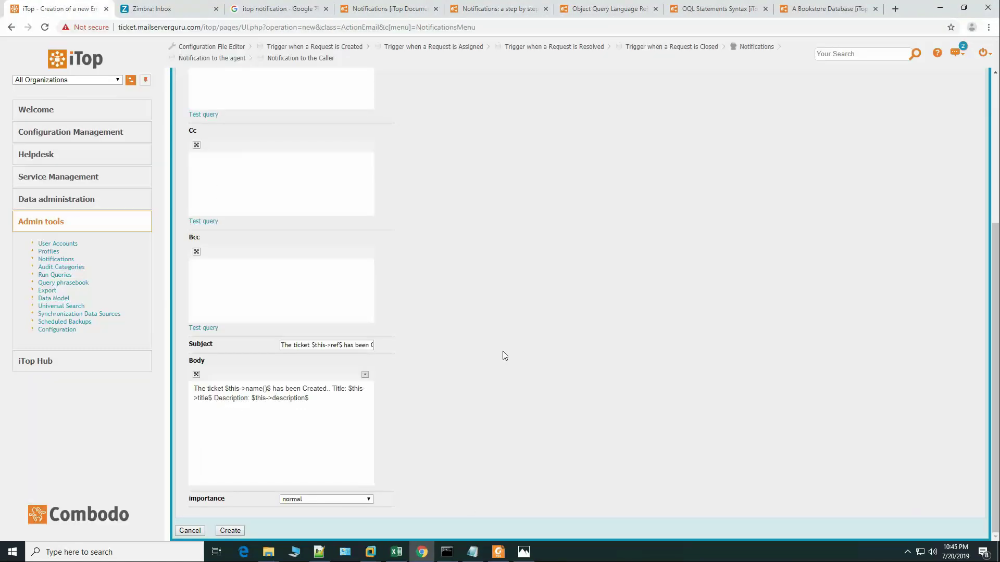
pyautogui.click(472, 552)
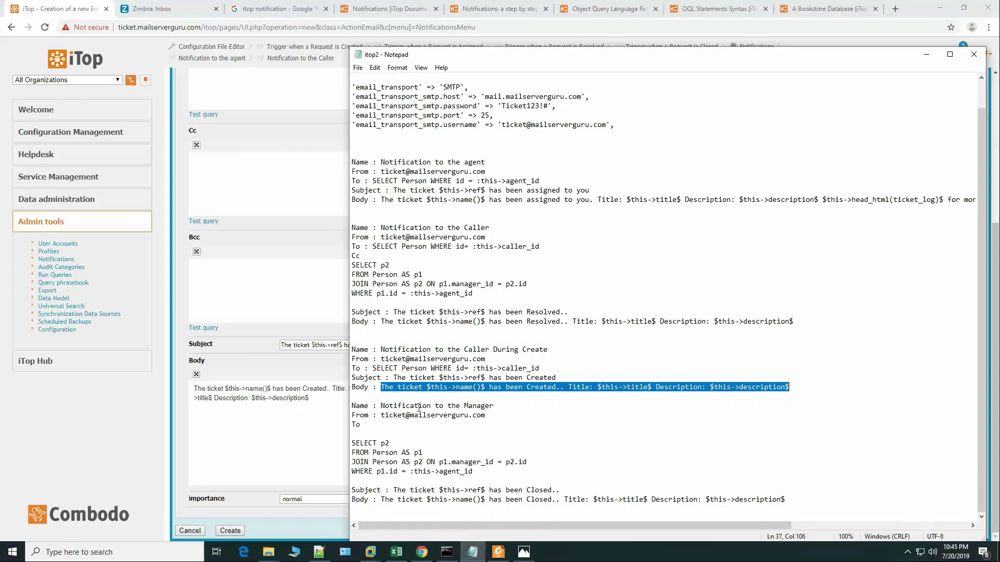
pyautogui.click(237, 451)
pyautogui.click(233, 532)
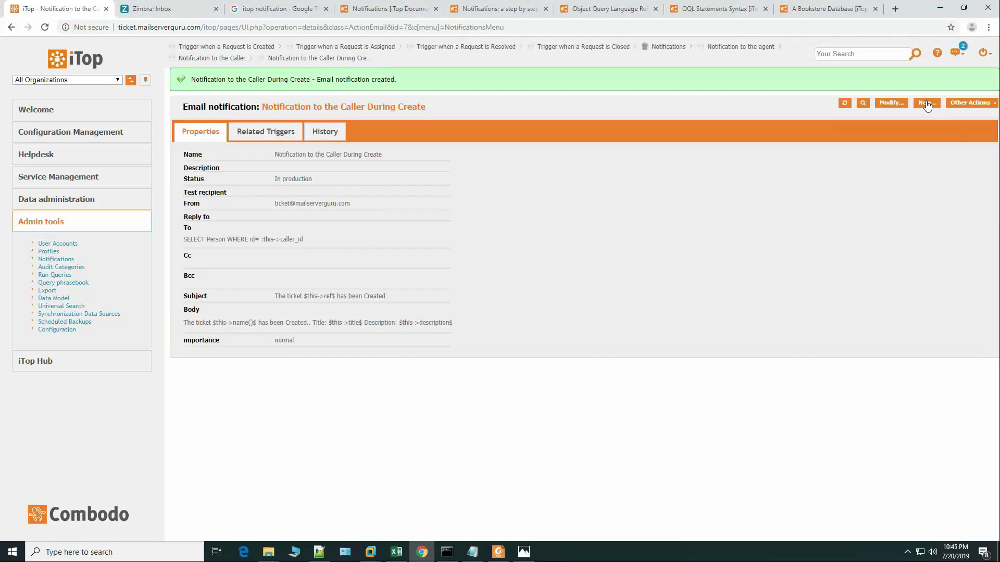
# Step: Start a new email notification named 'Notification to the Manager', in production, with the ticket sender address
pyautogui.click(926, 103)
pyautogui.click(473, 552)
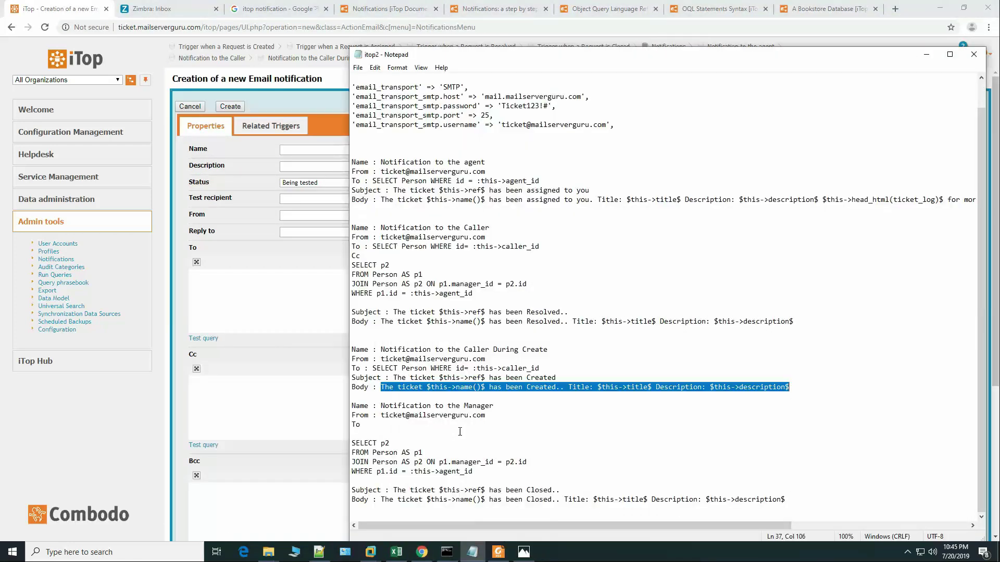
pyautogui.moveTo(382, 407); pyautogui.dragTo(512, 406)
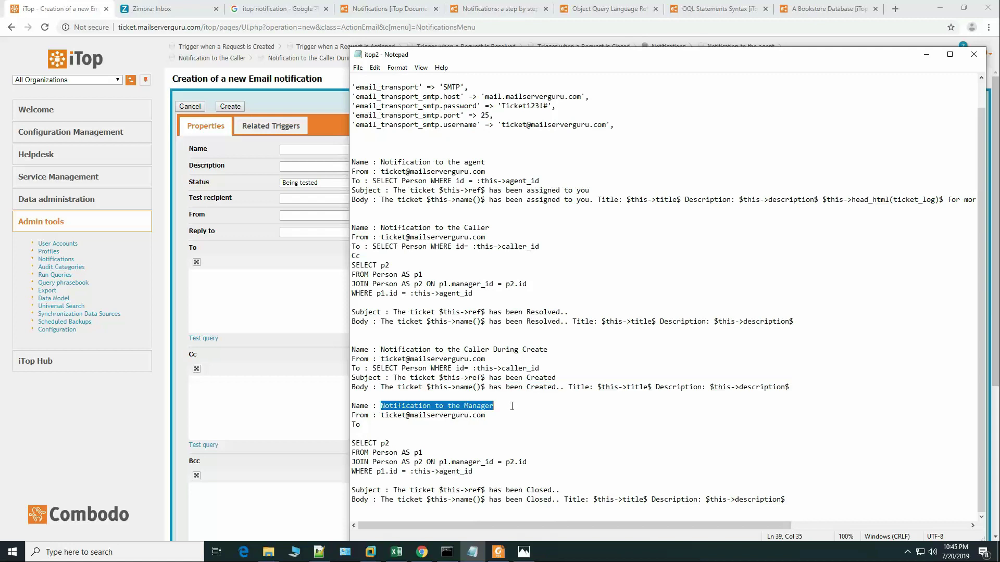
pyautogui.hotkey('ctrl', 'c')
pyautogui.click(286, 149)
pyautogui.hotkey('ctrl', 'v')
pyautogui.click(330, 184)
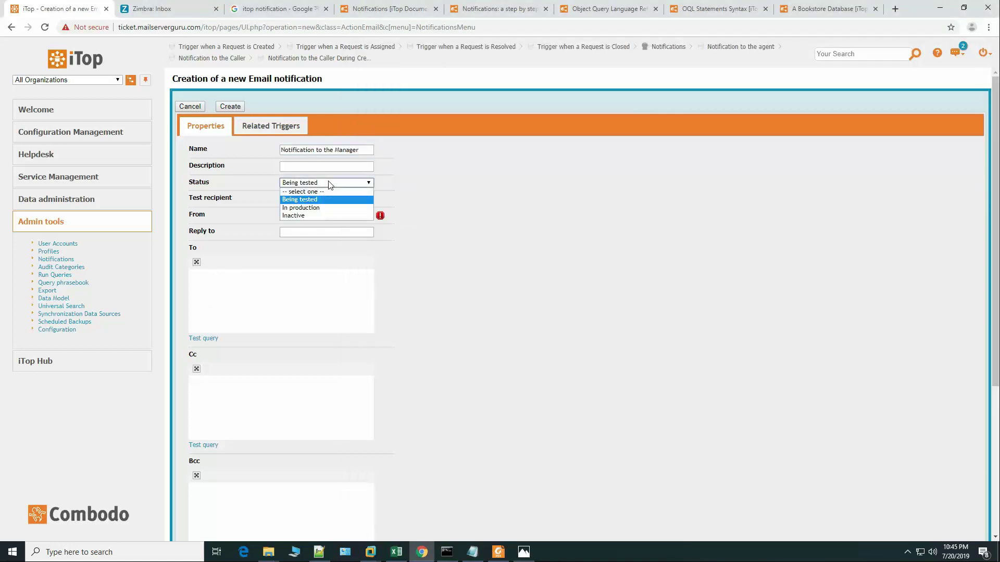
pyautogui.click(335, 208)
pyautogui.click(310, 217)
pyautogui.click(319, 237)
# Step: Paste the four-line manager join query into the To field
pyautogui.click(257, 301)
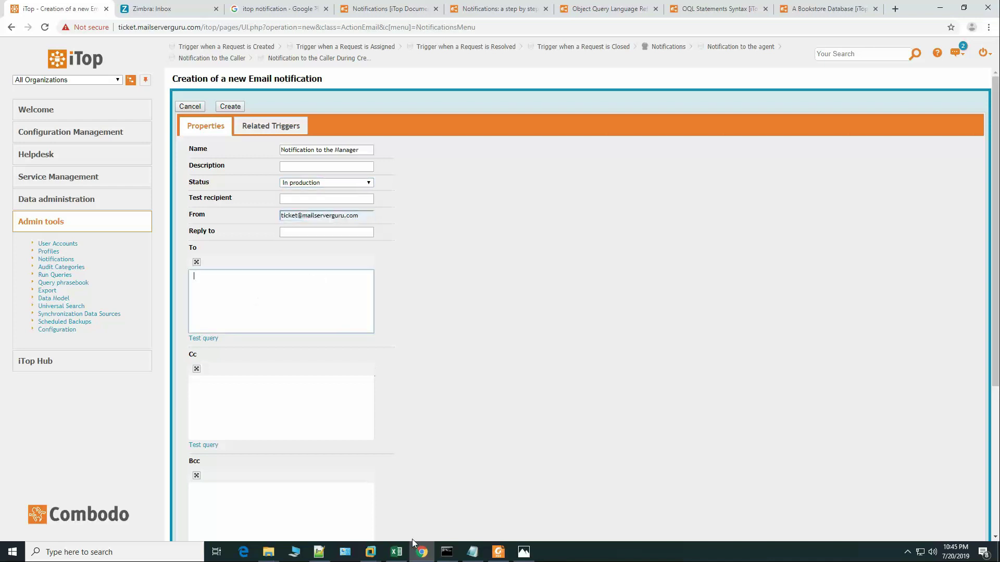
pyautogui.click(472, 551)
pyautogui.moveTo(351, 445); pyautogui.dragTo(505, 475)
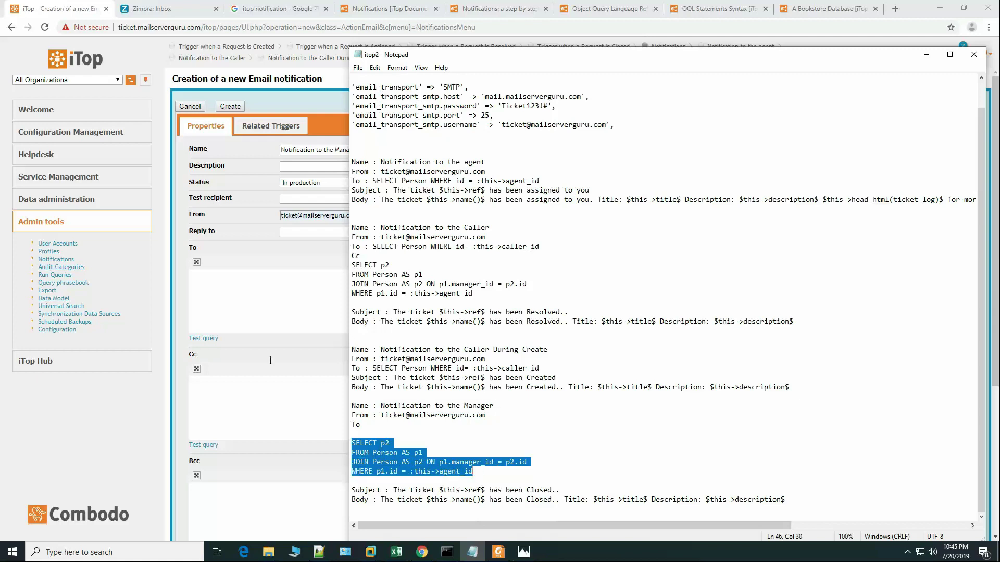
pyautogui.click(251, 307)
pyautogui.hotkey('ctrl', 'v')
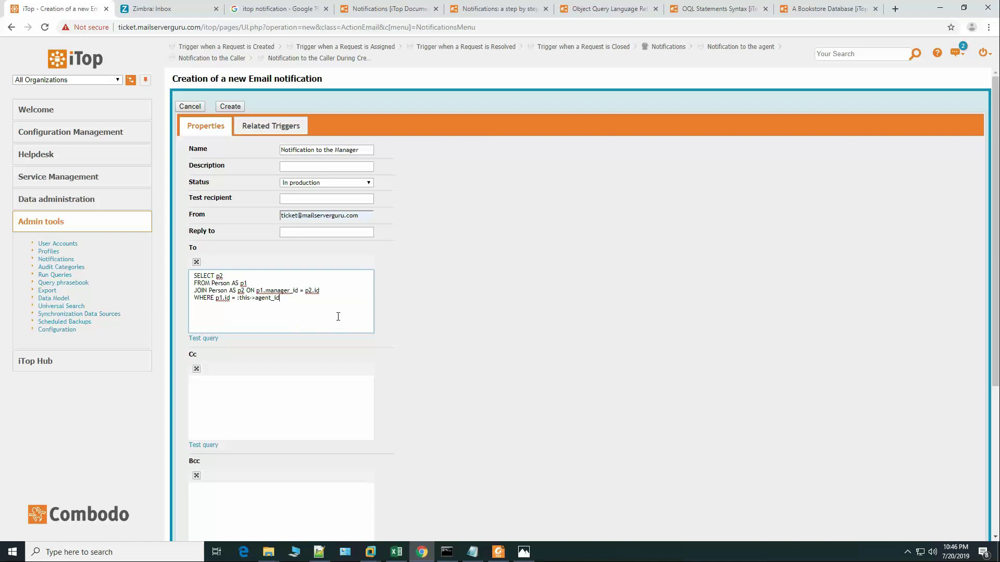
# Step: Add the ticket Closed subject and body, then save the manager notification
pyautogui.click(473, 553)
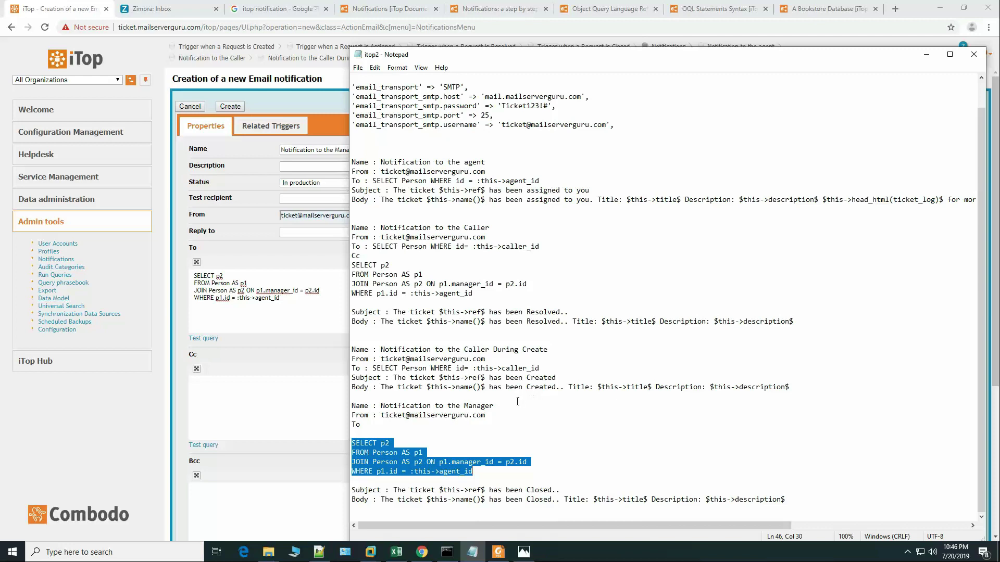
pyautogui.moveTo(394, 491); pyautogui.dragTo(576, 488)
pyautogui.click(303, 479)
pyautogui.scroll(-4, 333, 432)
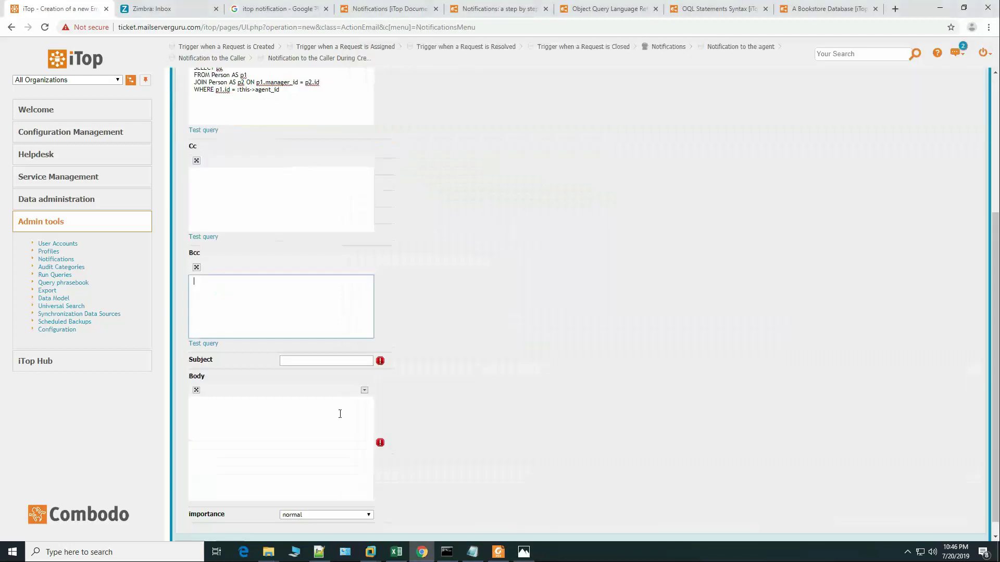
pyautogui.click(306, 345)
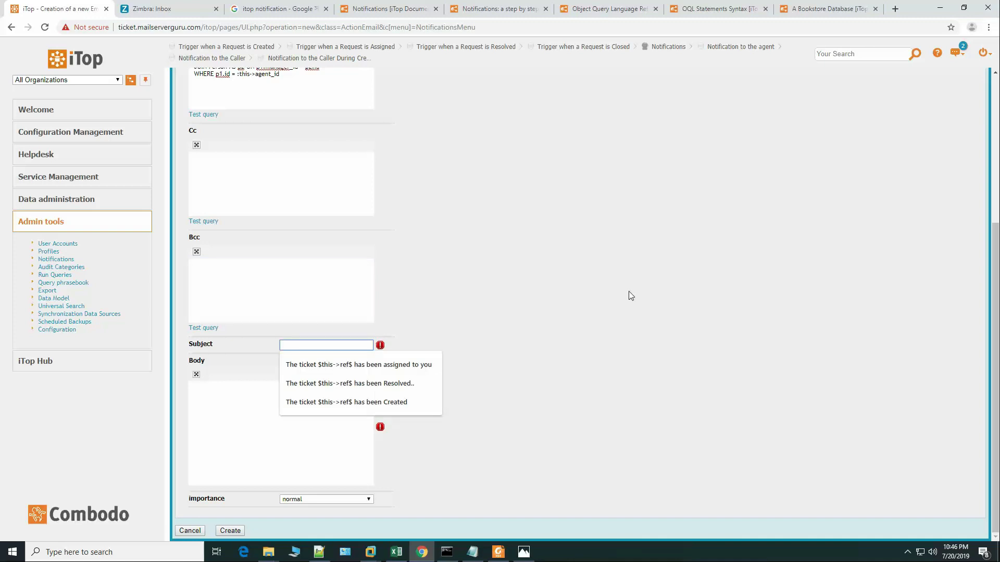
pyautogui.hotkey('ctrl', 'v')
pyautogui.click(485, 553)
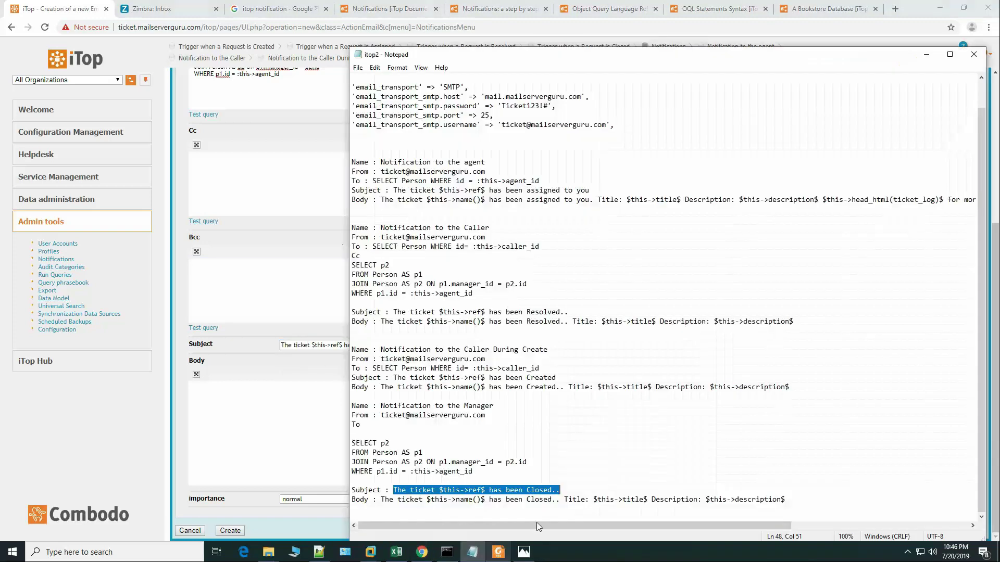
pyautogui.moveTo(381, 500); pyautogui.dragTo(789, 501)
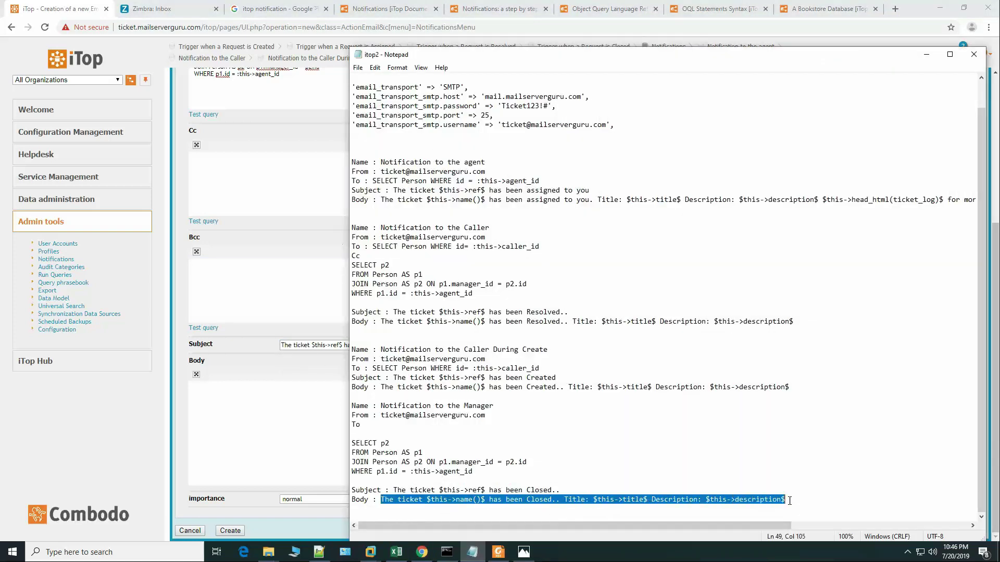
pyautogui.click(304, 428)
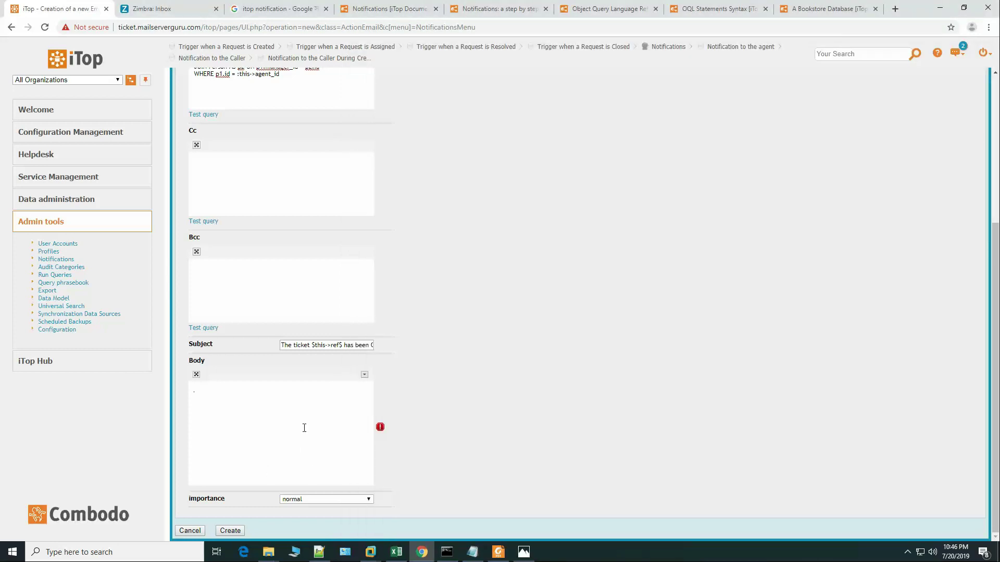
pyautogui.hotkey('ctrl', 'v')
pyautogui.click(231, 531)
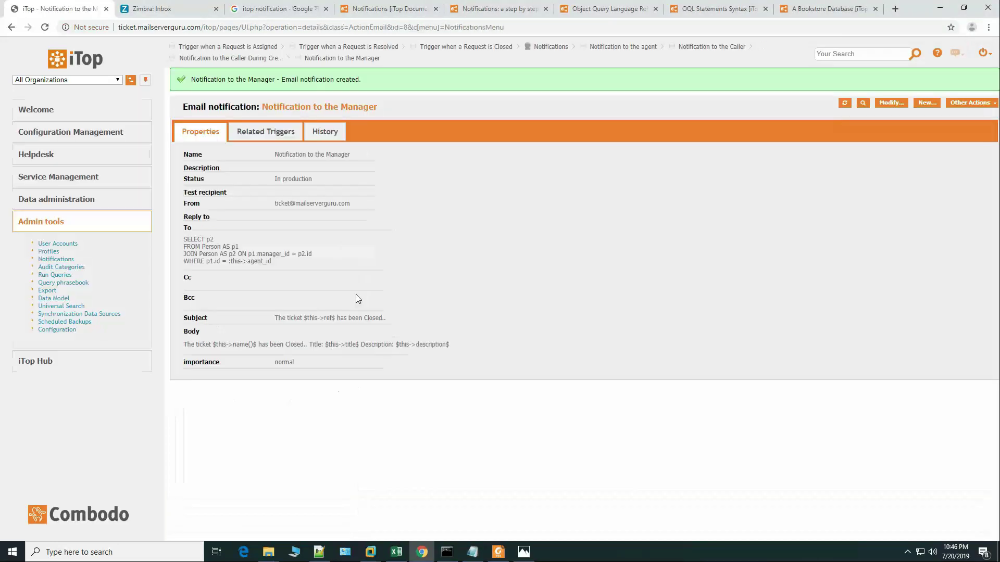
# Step: Go to the Notifications configuration, review the actions, and list the four triggers
pyautogui.click(61, 261)
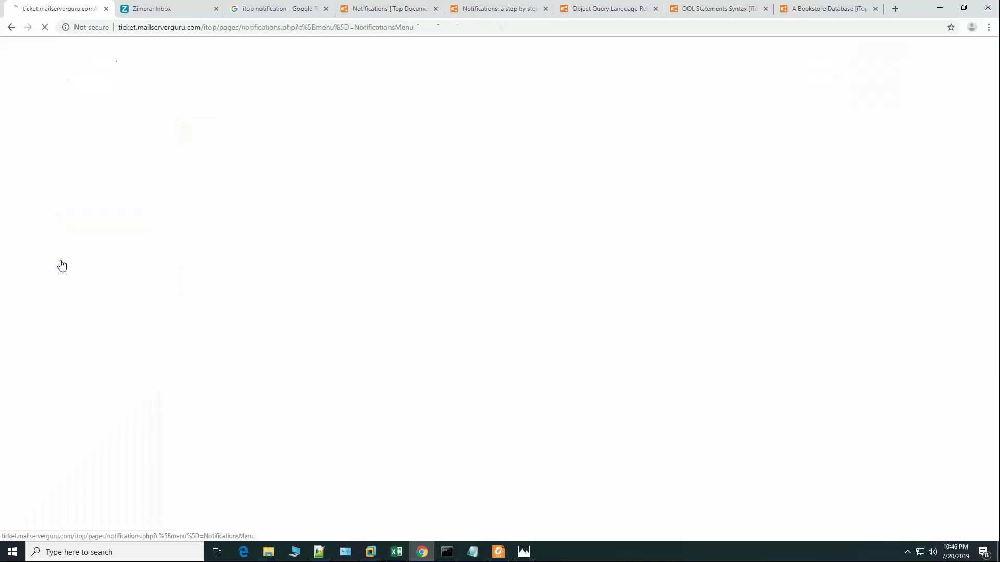
pyautogui.click(234, 279)
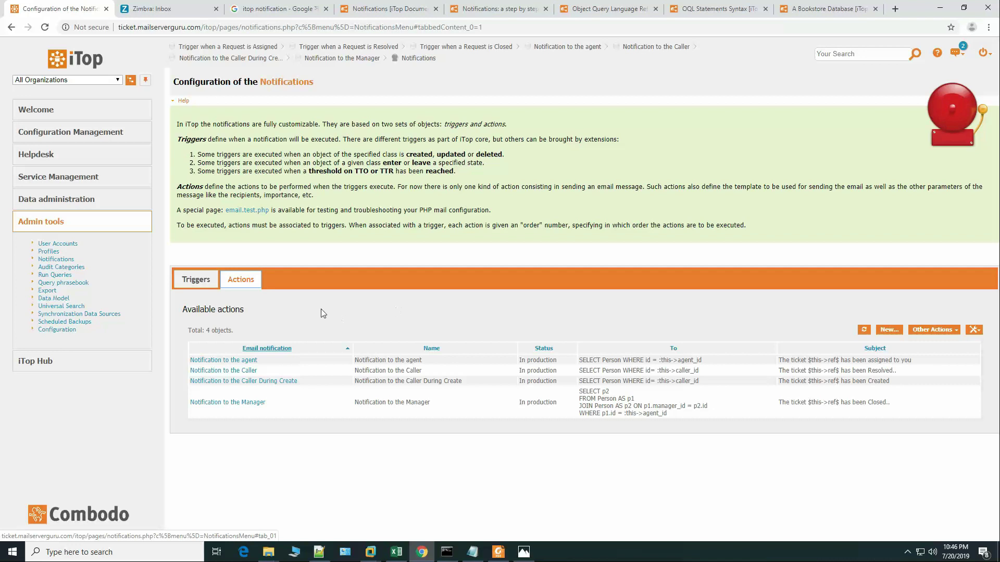
pyautogui.click(195, 279)
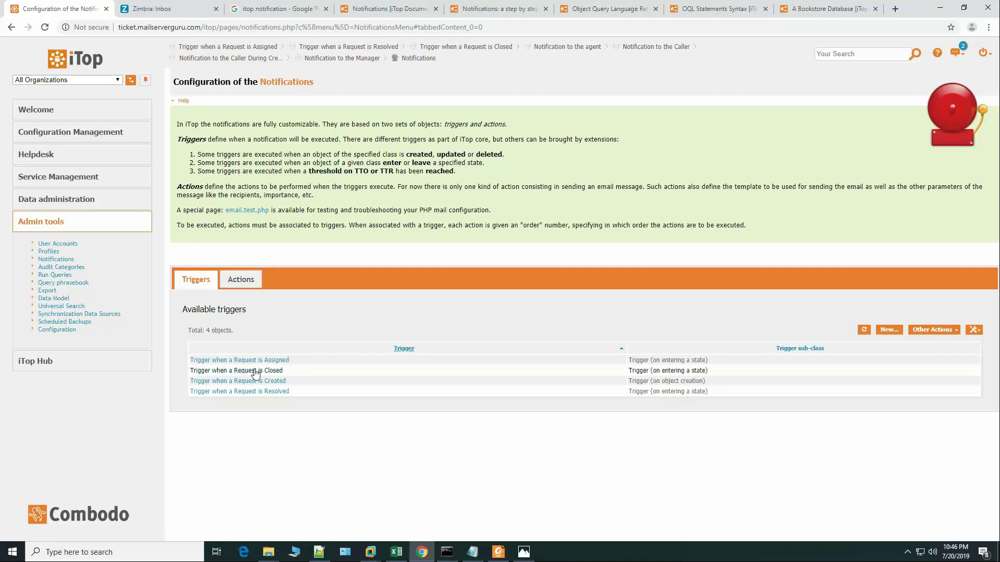
# Step: Add Notification to the agent as the Request Assigned trigger's action and save
pyautogui.click(271, 362)
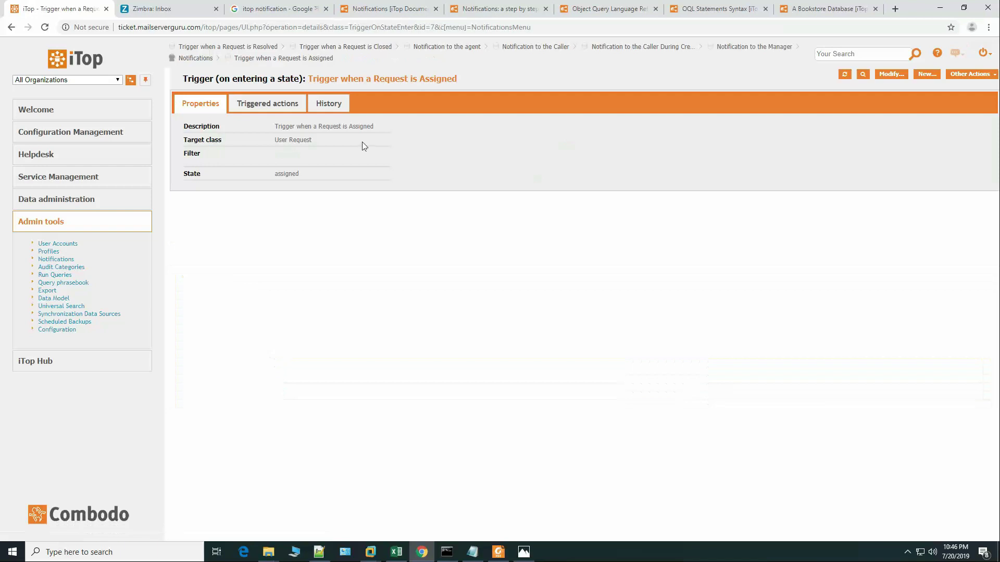
pyautogui.click(281, 103)
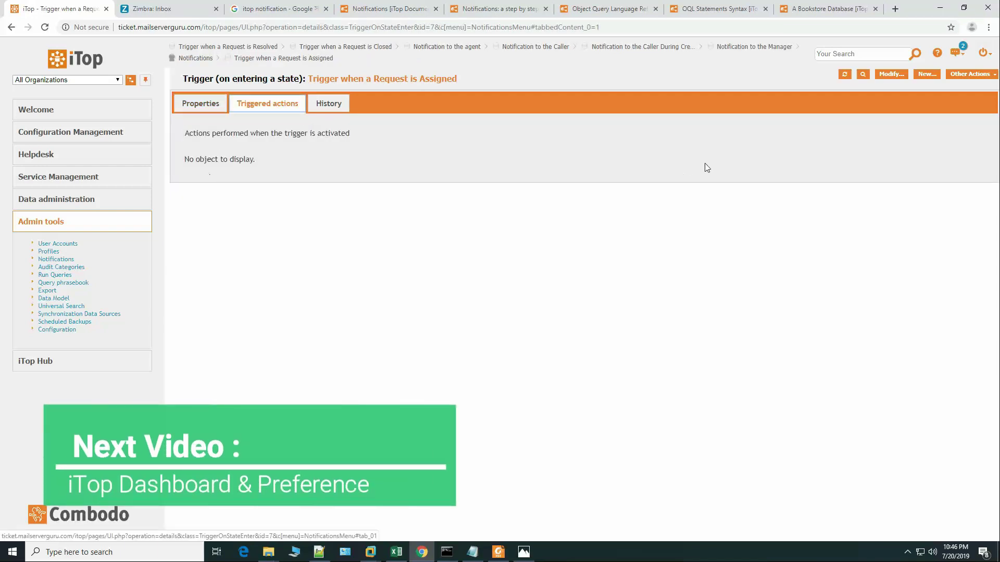
pyautogui.click(892, 74)
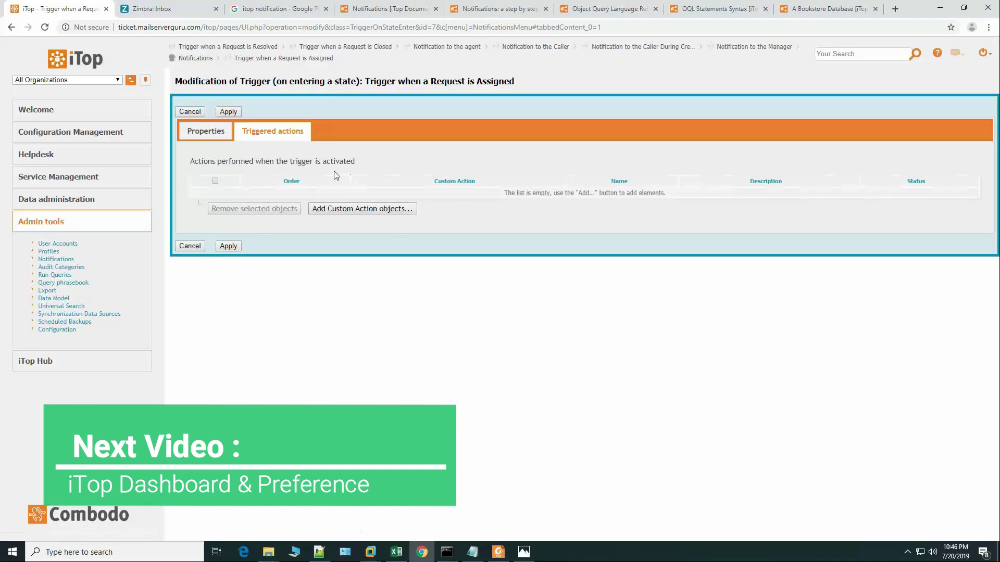
pyautogui.click(386, 210)
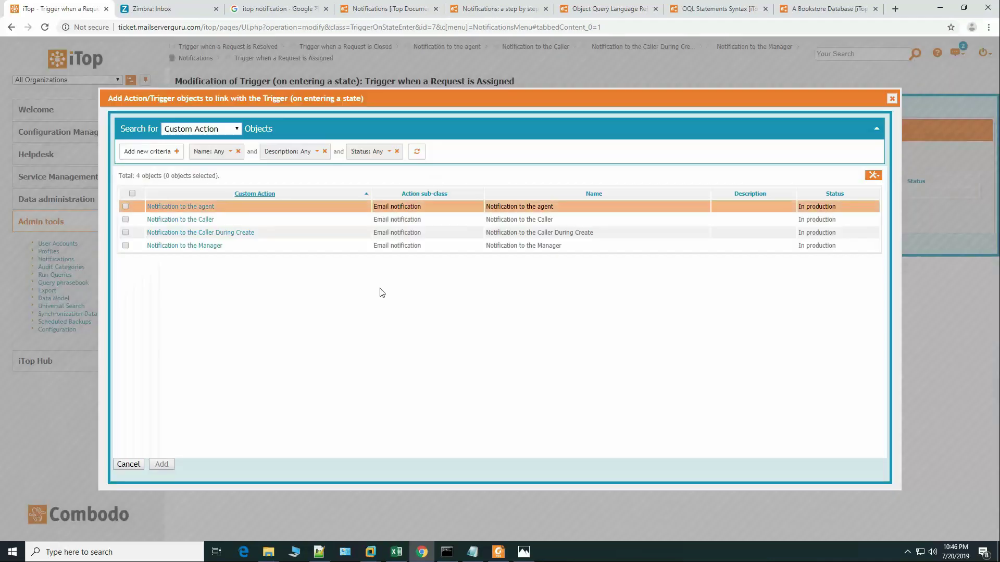
pyautogui.click(125, 207)
pyautogui.click(161, 464)
pyautogui.click(234, 258)
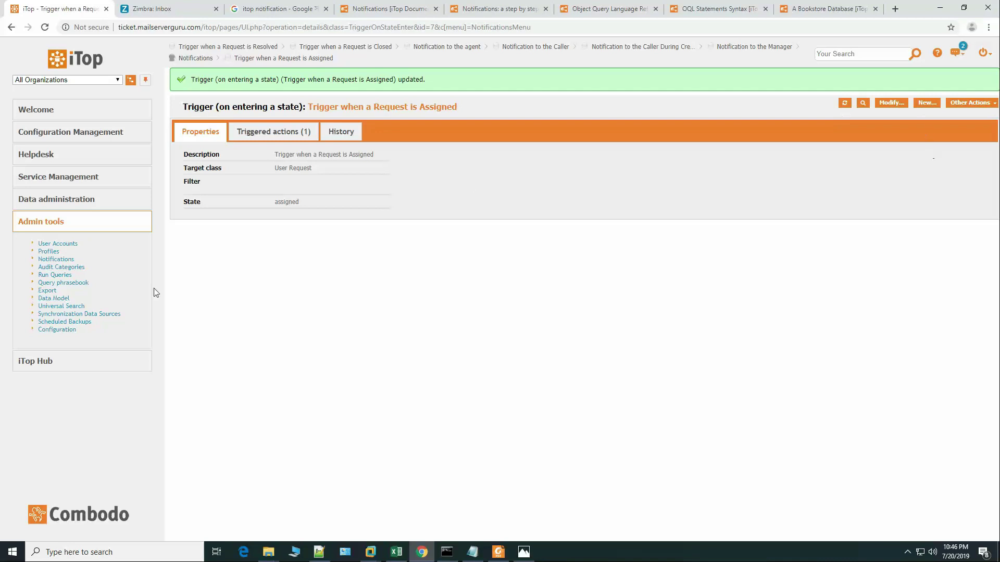
pyautogui.click(57, 259)
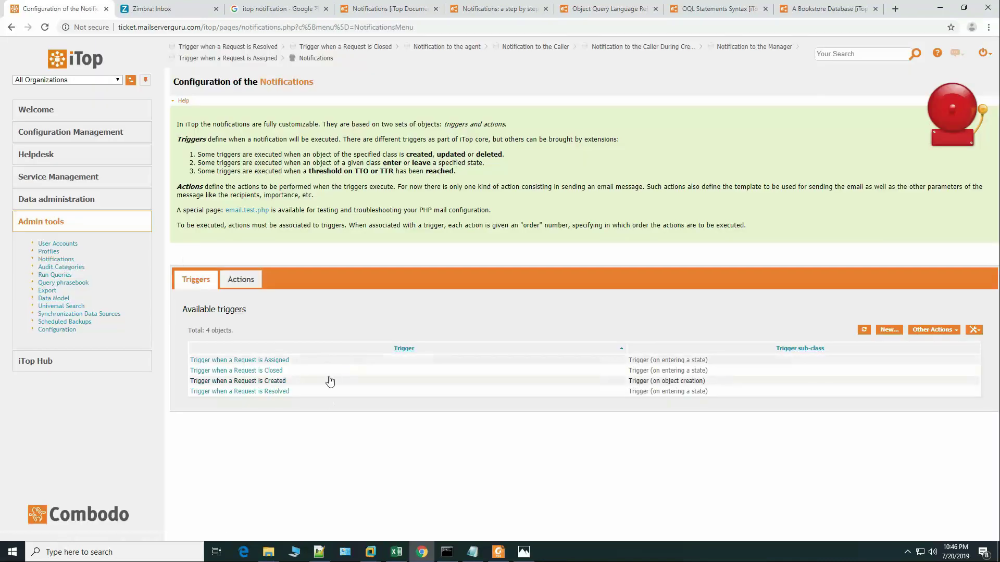
# Step: Link Notification to the Manager to the Request Closed trigger and save it
pyautogui.click(272, 372)
pyautogui.click(281, 105)
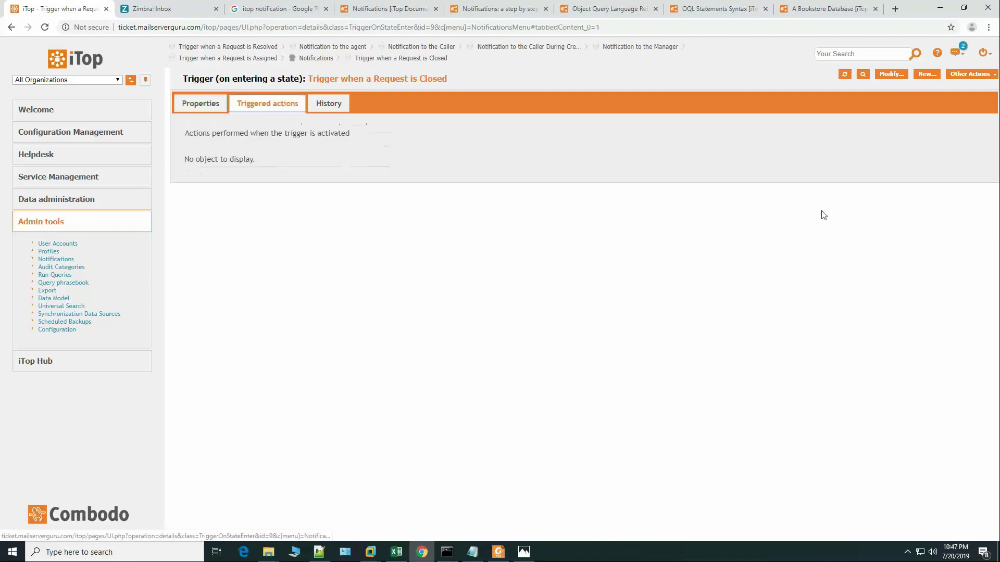
pyautogui.click(891, 74)
pyautogui.click(363, 209)
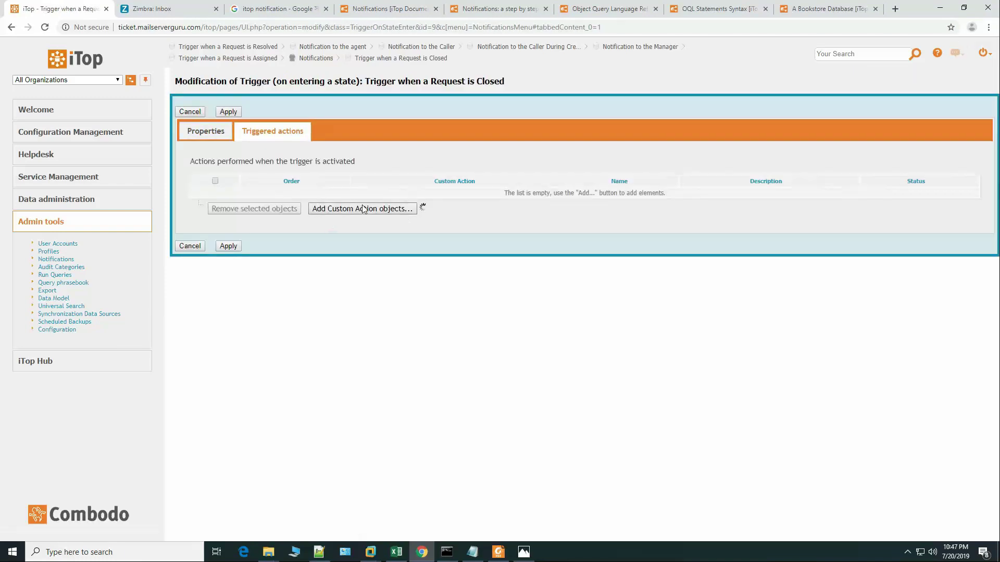
pyautogui.click(125, 245)
pyautogui.click(161, 464)
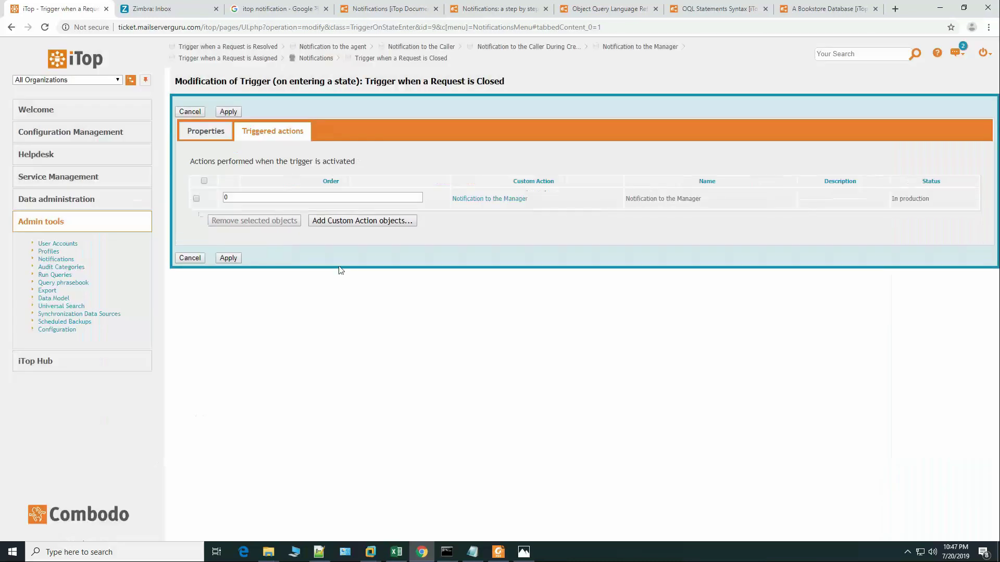
pyautogui.click(225, 257)
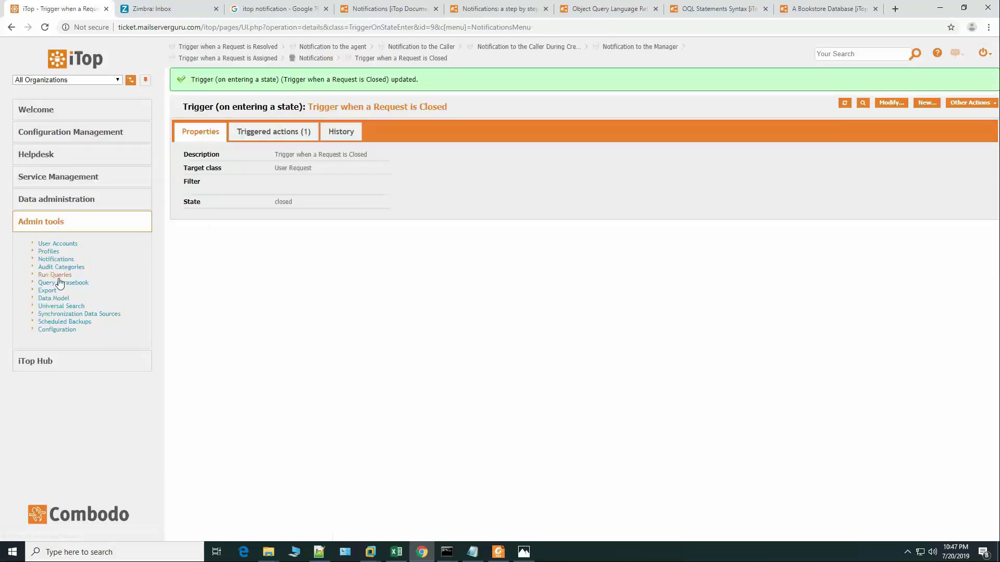
pyautogui.click(57, 259)
# Step: Link Notification to the Caller to the Request Created trigger and save it
pyautogui.click(254, 277)
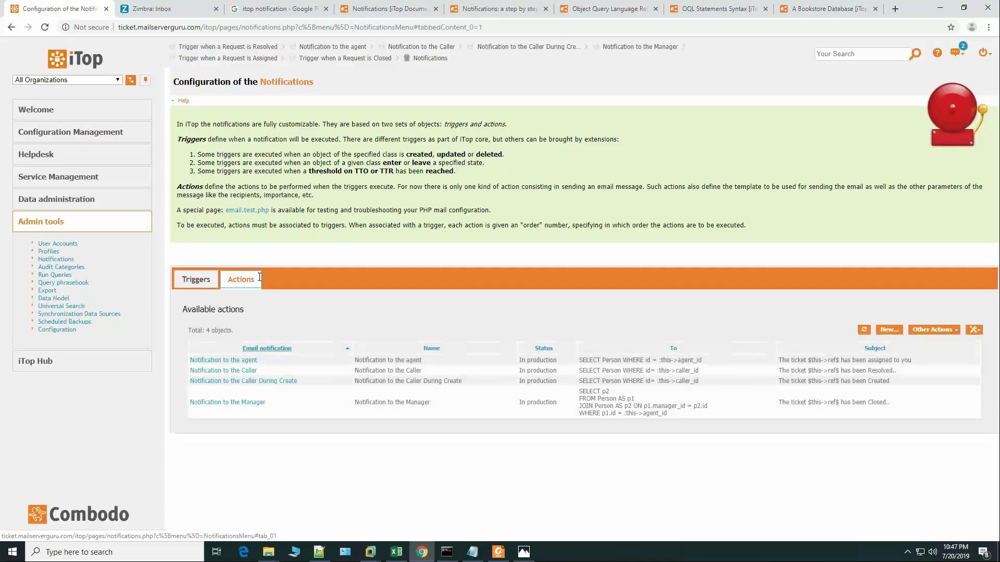
pyautogui.click(205, 285)
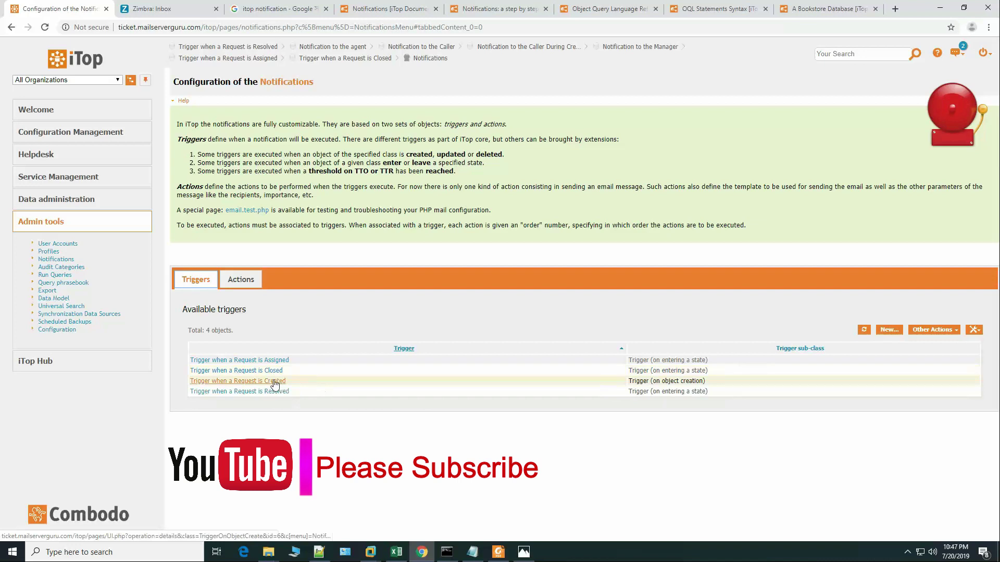
pyautogui.click(272, 382)
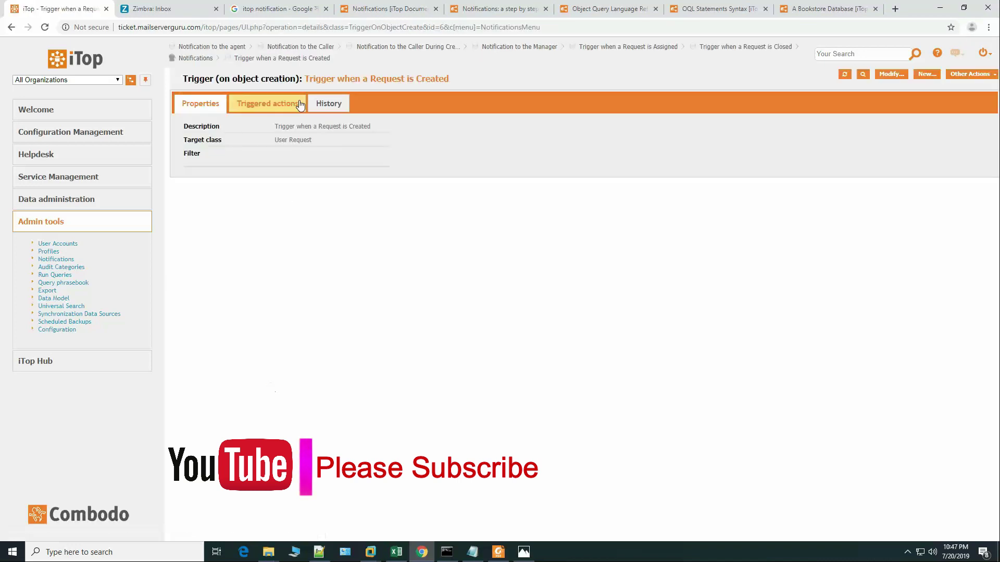
pyautogui.click(288, 103)
pyautogui.click(891, 76)
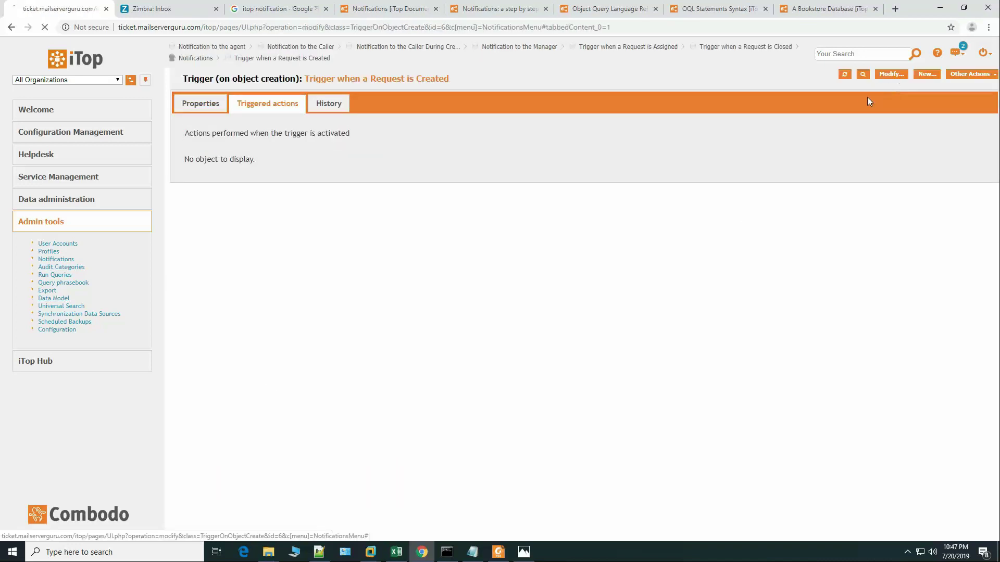
pyautogui.click(361, 209)
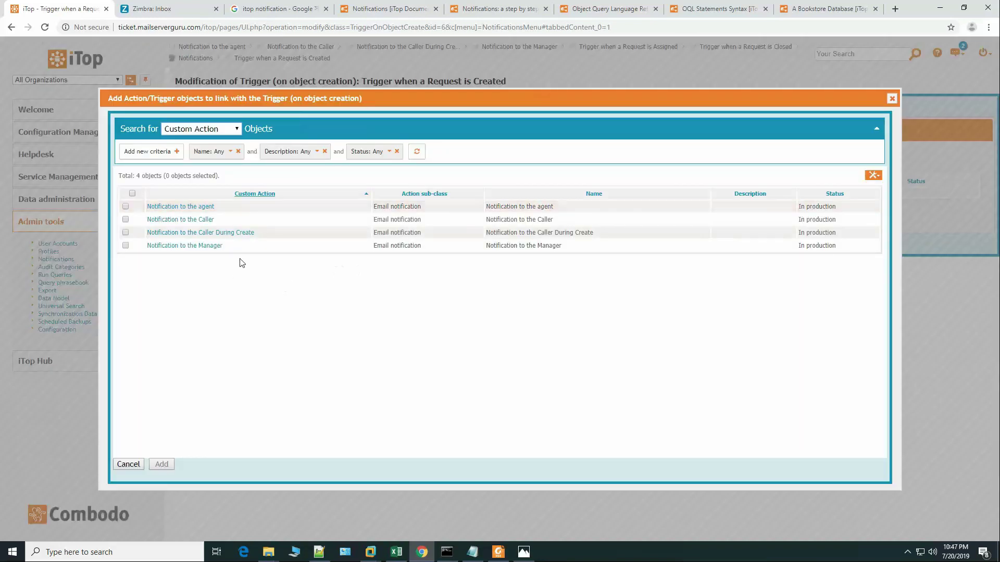
pyautogui.click(125, 219)
pyautogui.click(161, 465)
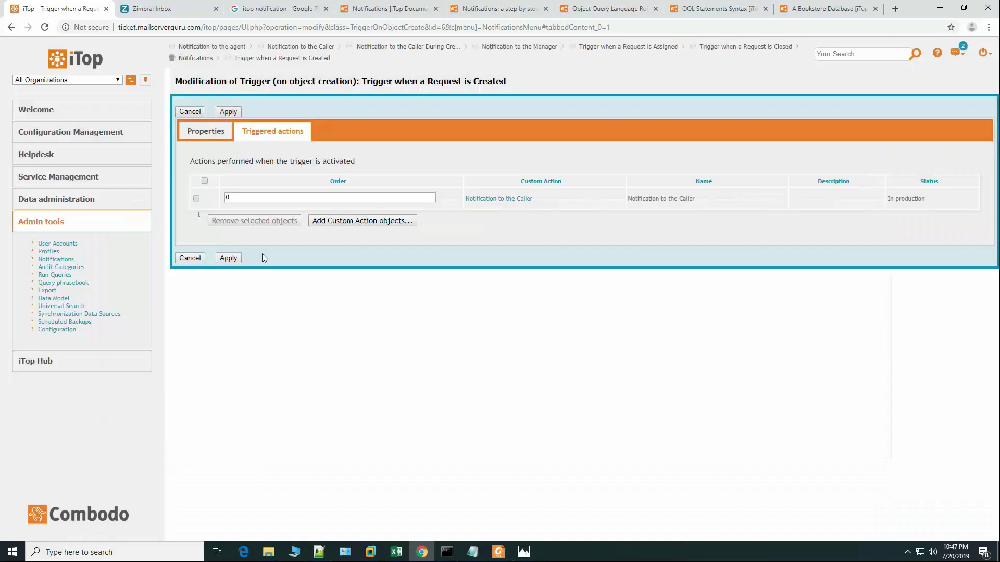
pyautogui.click(227, 258)
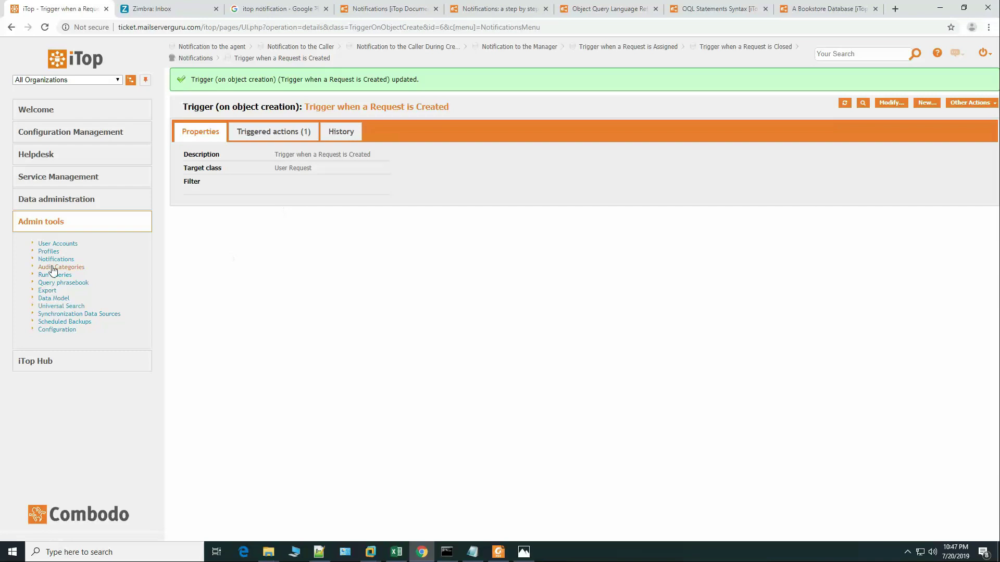
pyautogui.click(58, 260)
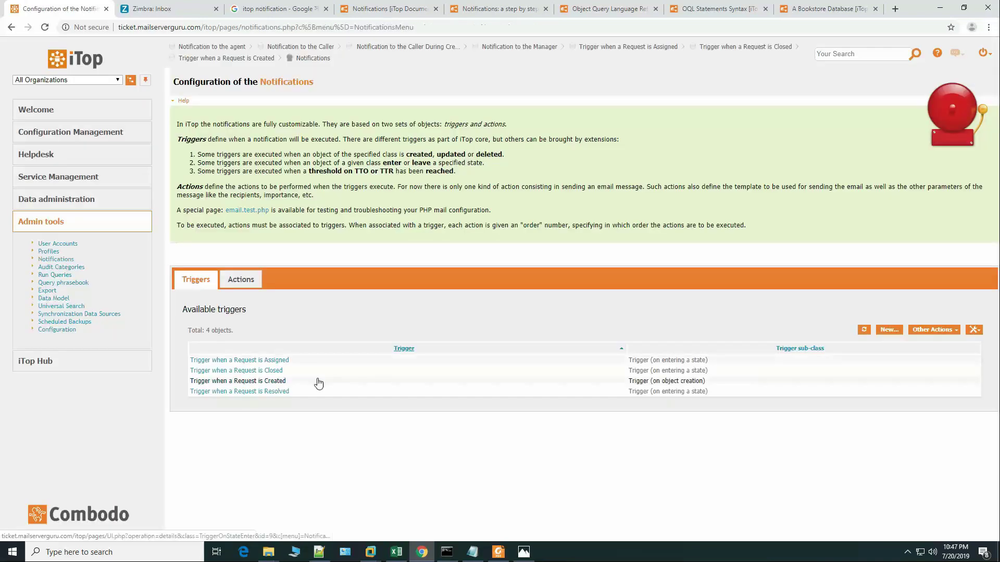
# Step: Add Notification to the Caller to the Request Resolved trigger, save, then open that notification
pyautogui.click(264, 393)
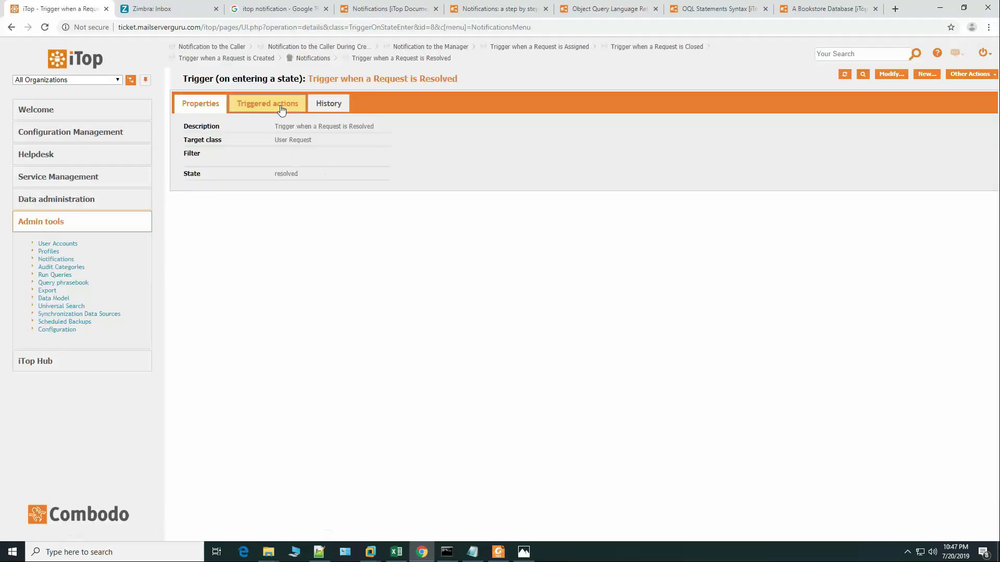
pyautogui.click(281, 103)
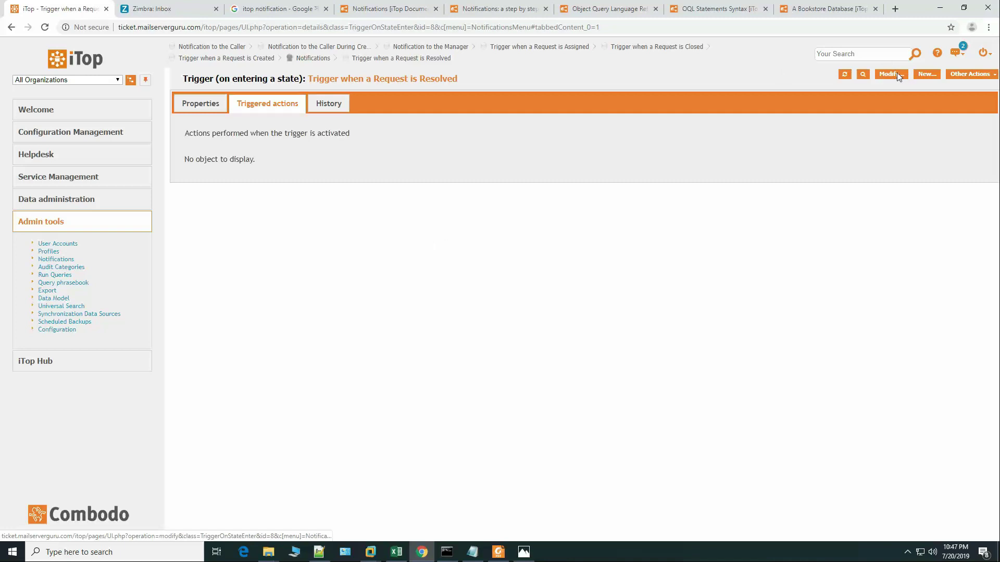
pyautogui.click(893, 74)
pyautogui.click(396, 209)
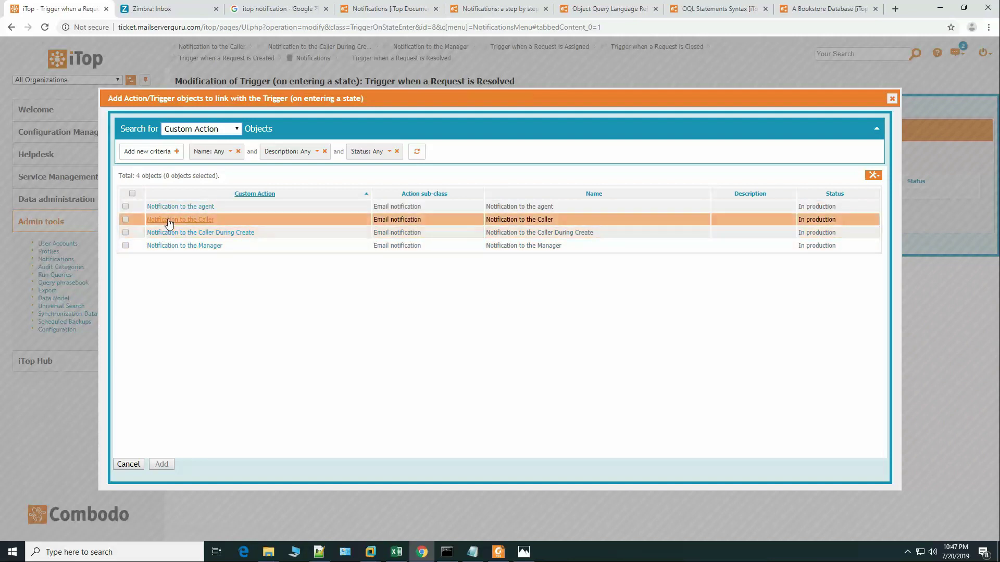
pyautogui.click(125, 220)
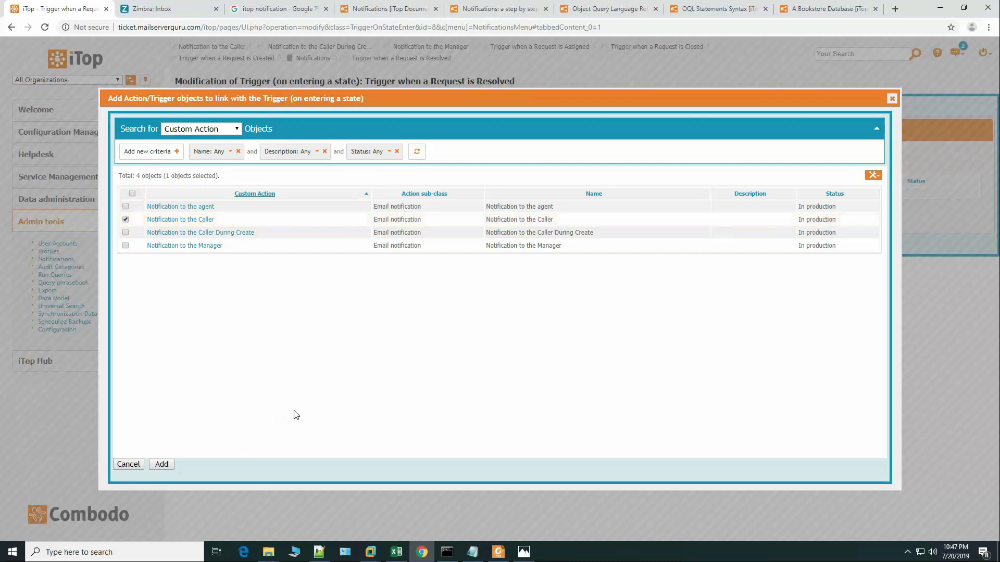
pyautogui.click(172, 465)
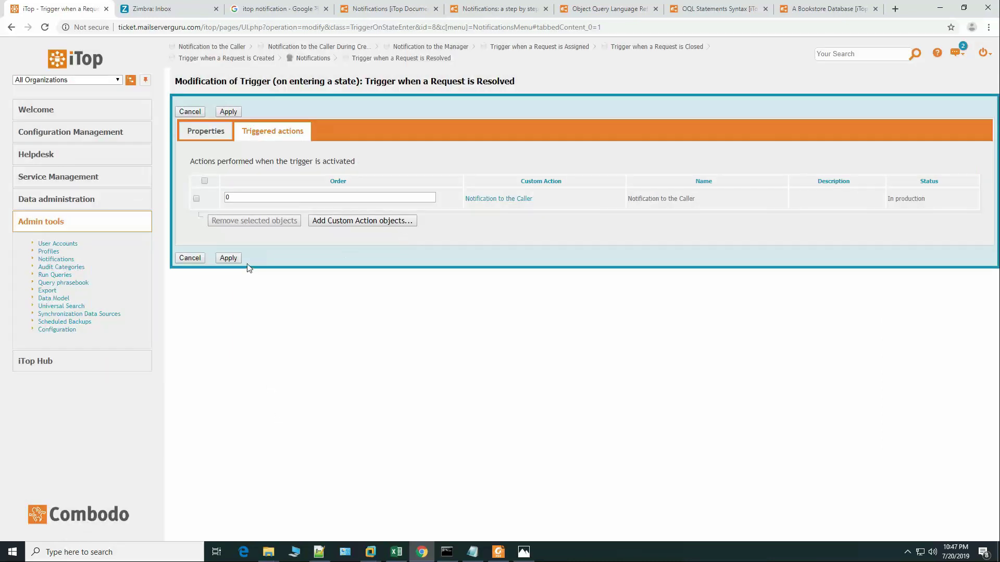
pyautogui.click(234, 258)
pyautogui.click(292, 133)
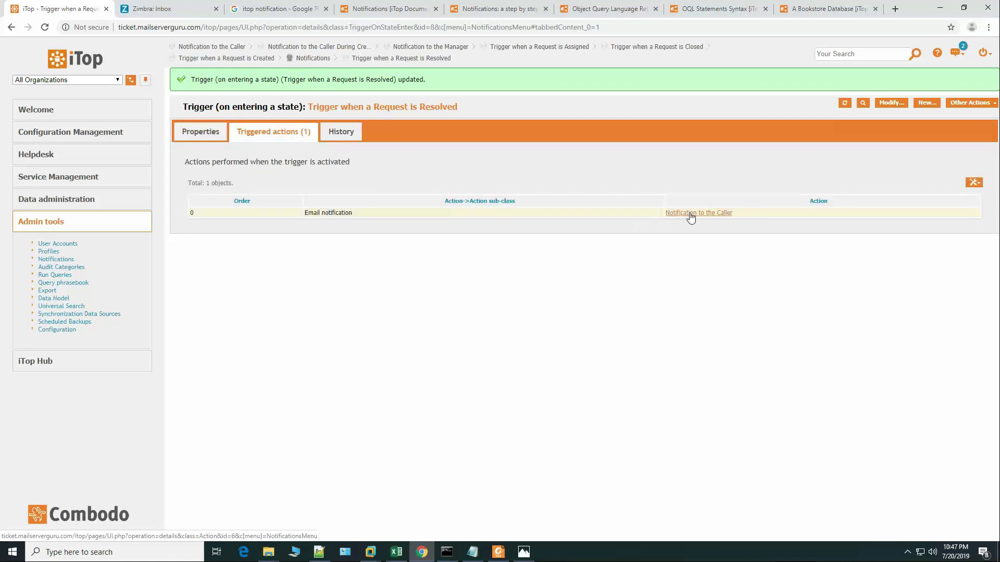
pyautogui.click(690, 214)
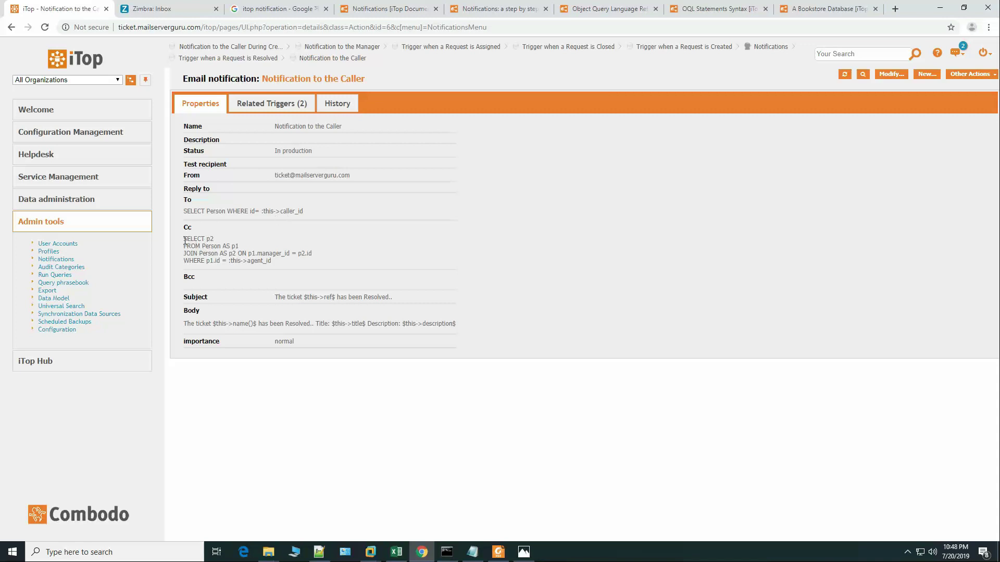
# Step: Return to the Notifications configuration, check the email notifications, then list the four triggers
pyautogui.moveTo(185, 241); pyautogui.dragTo(285, 260)
pyautogui.click(282, 261)
pyautogui.click(55, 259)
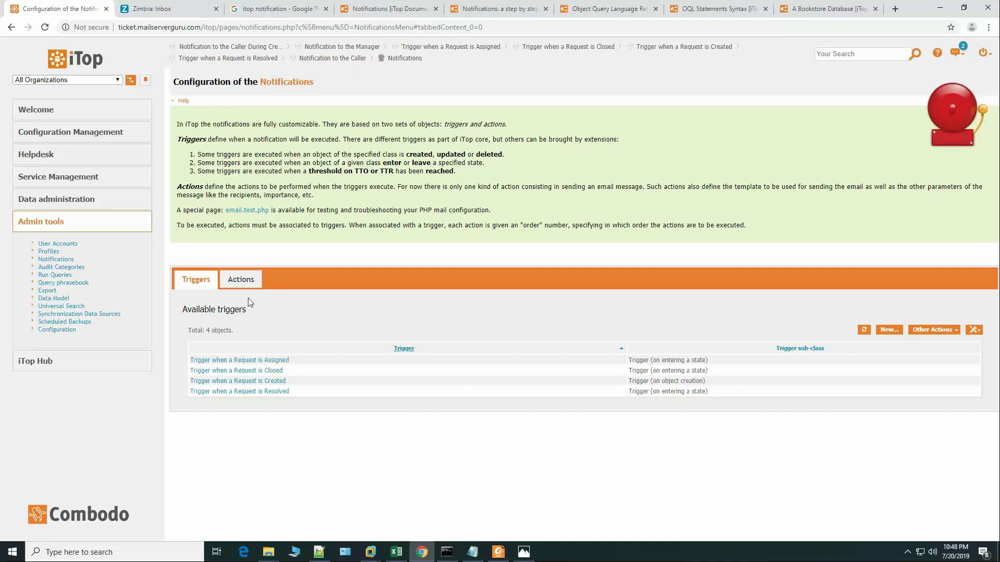
pyautogui.click(240, 279)
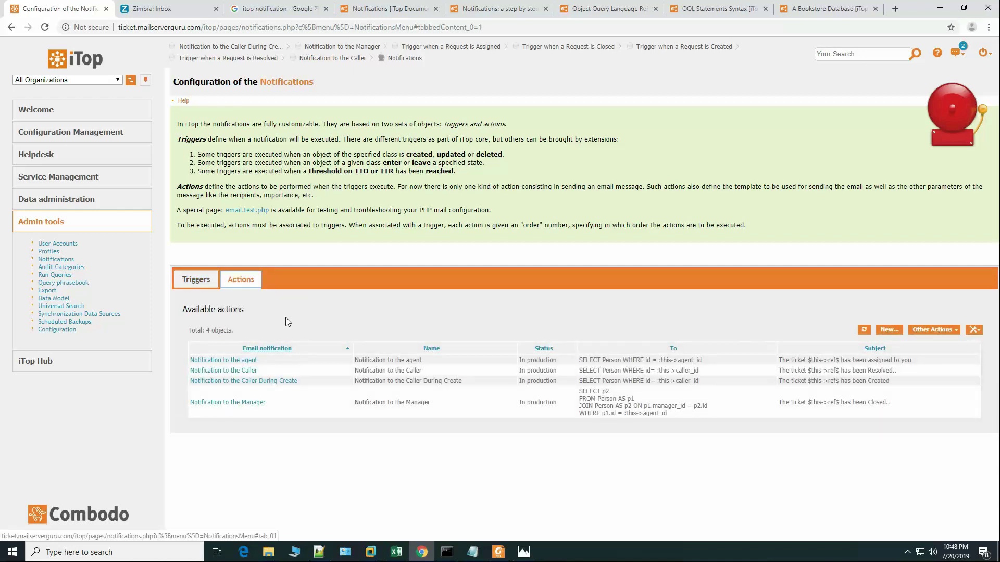
pyautogui.click(196, 280)
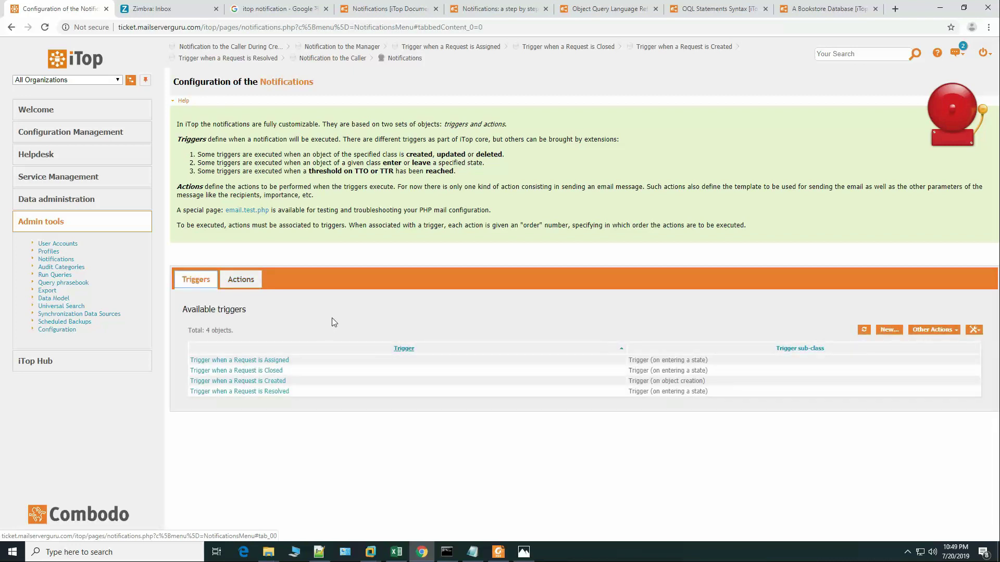